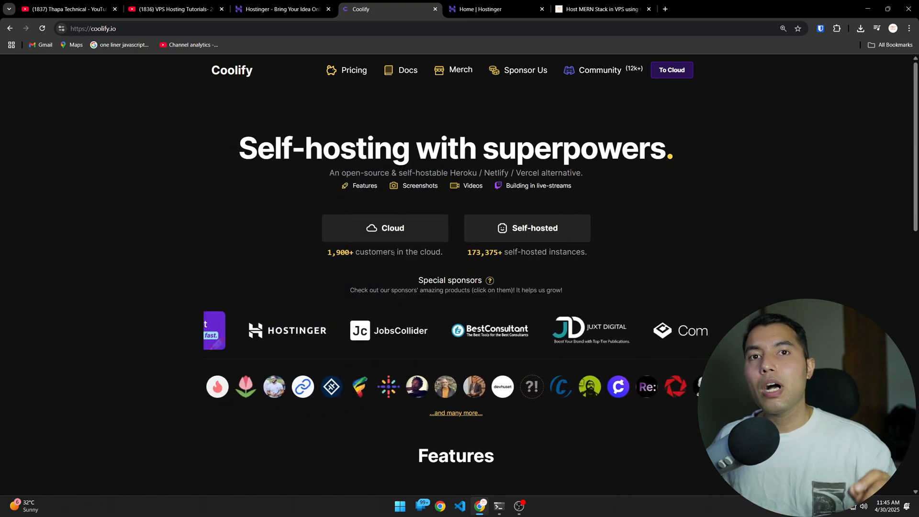
Step: View the Hostinger home page and the videos in the VPS Hosting Tutorials-2025 playlist on YouTube
{"action": "left_click", "coordinate": [284, 9]}
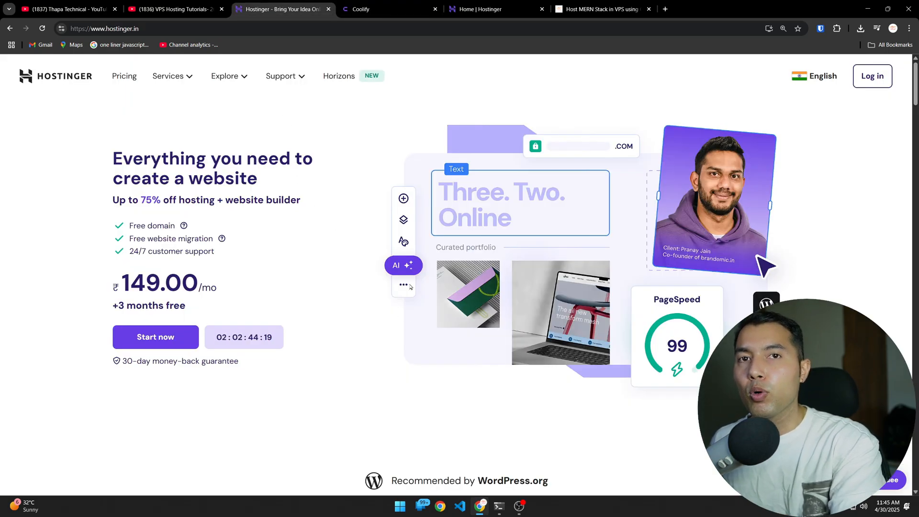
{"action": "left_click", "coordinate": [171, 9]}
{"action": "scroll", "coordinate": [598, 345], "scroll_direction": "down", "scroll_amount": 2}
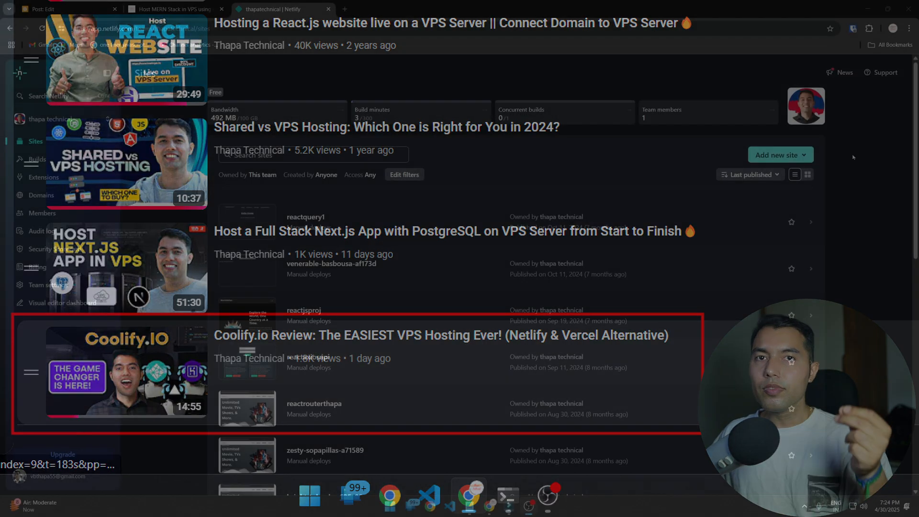
Step: Examine Netlify's options for adding a new site, including importing an existing project and deploying manually
{"action": "left_click", "coordinate": [780, 155]}
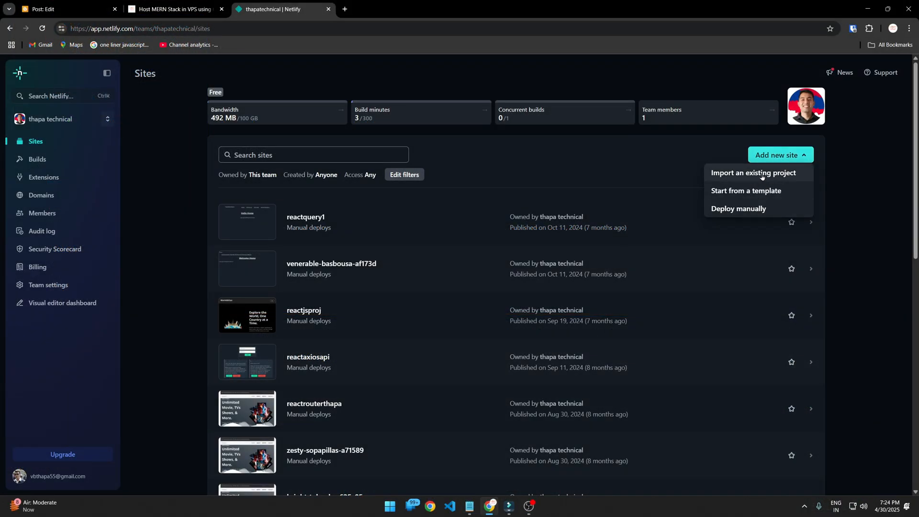
{"action": "left_click", "coordinate": [763, 176]}
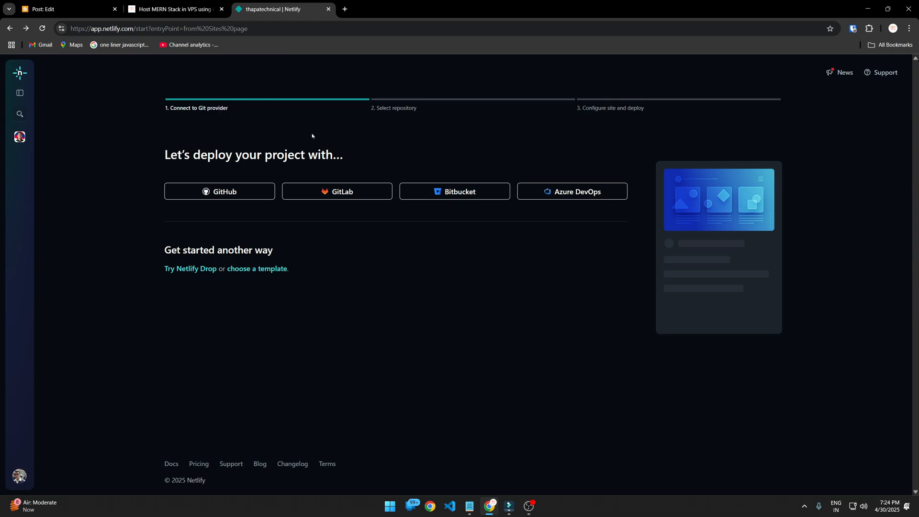
{"action": "key", "text": "alt+Left"}
{"action": "left_click", "coordinate": [781, 155]}
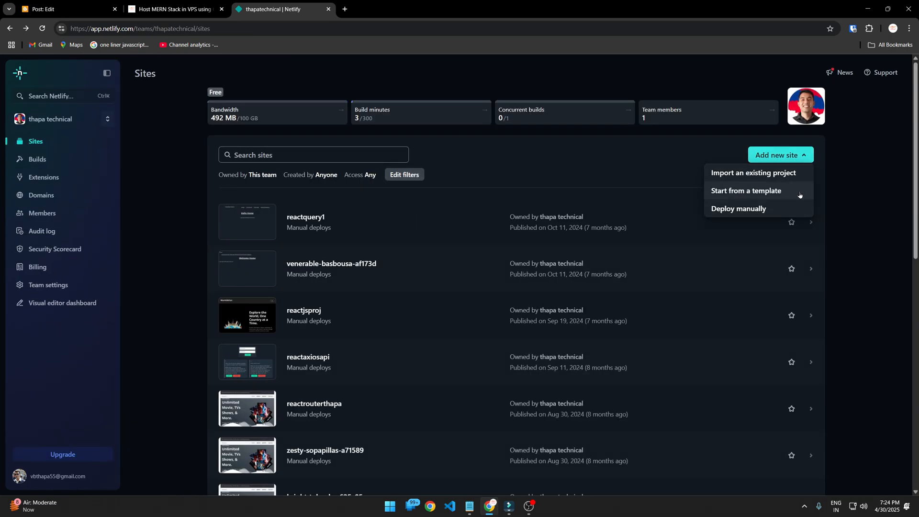
{"action": "left_click", "coordinate": [741, 209]}
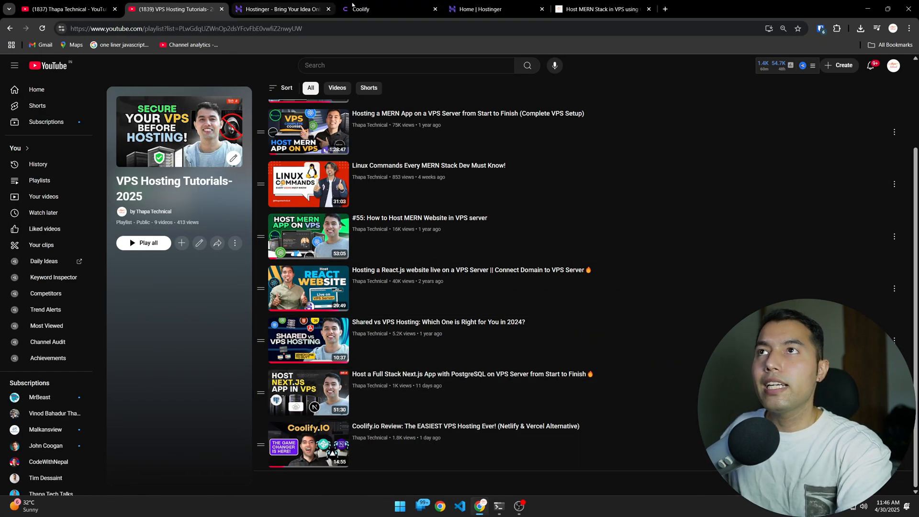
Step: View the Coolify home page and read through the Host MERN Stack in VPS using Coolify guide to its final deployment step
{"action": "left_click", "coordinate": [361, 9]}
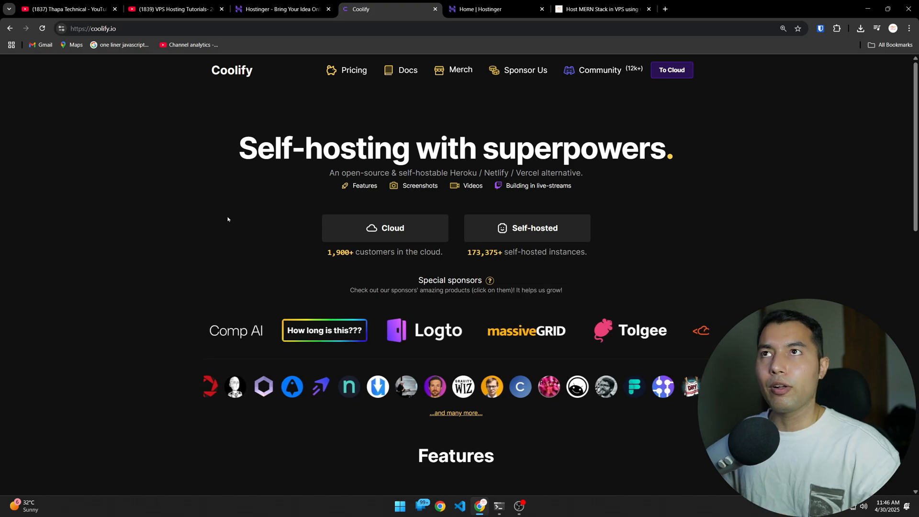
{"action": "left_click", "coordinate": [589, 9]}
{"action": "scroll", "coordinate": [183, 343], "scroll_direction": "down", "scroll_amount": 10}
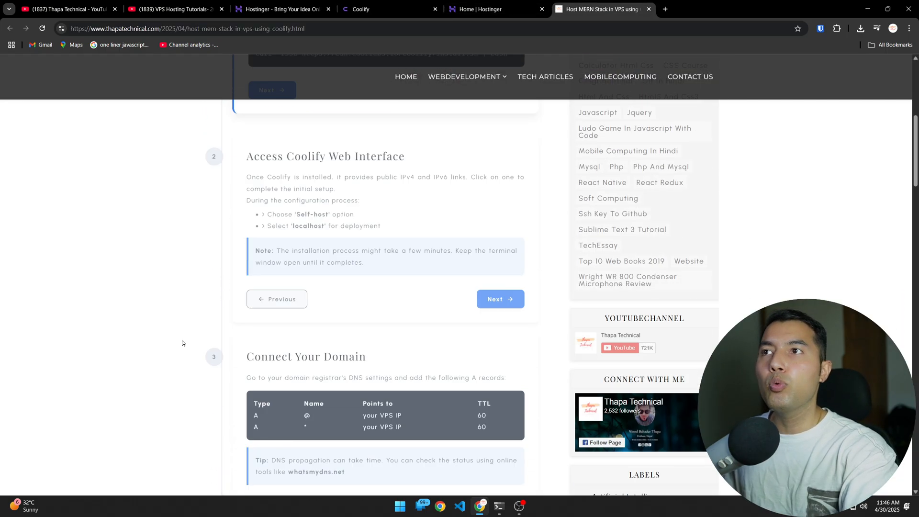
{"action": "scroll", "coordinate": [300, 246], "scroll_direction": "up", "scroll_amount": 8}
{"action": "left_click", "coordinate": [285, 207]}
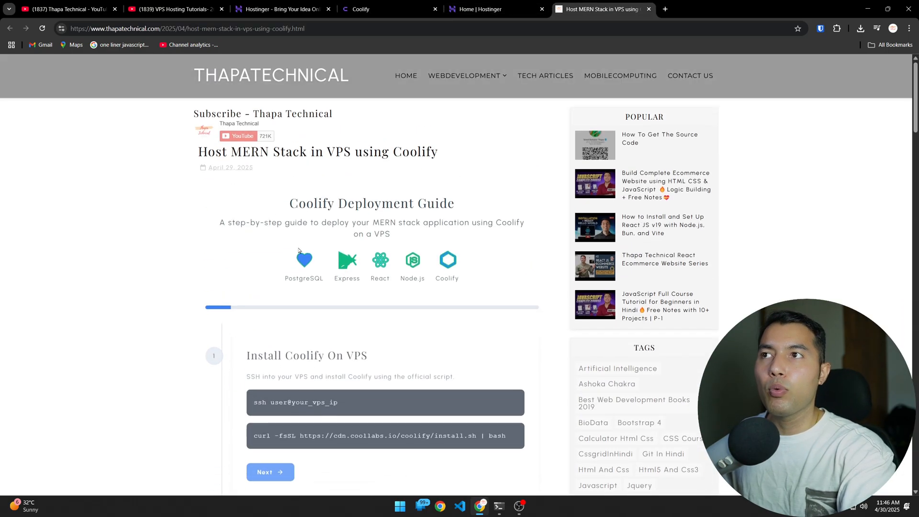
{"action": "scroll", "coordinate": [383, 312], "scroll_direction": "down", "scroll_amount": 10}
{"action": "scroll", "coordinate": [383, 312], "scroll_direction": "down", "scroll_amount": 20}
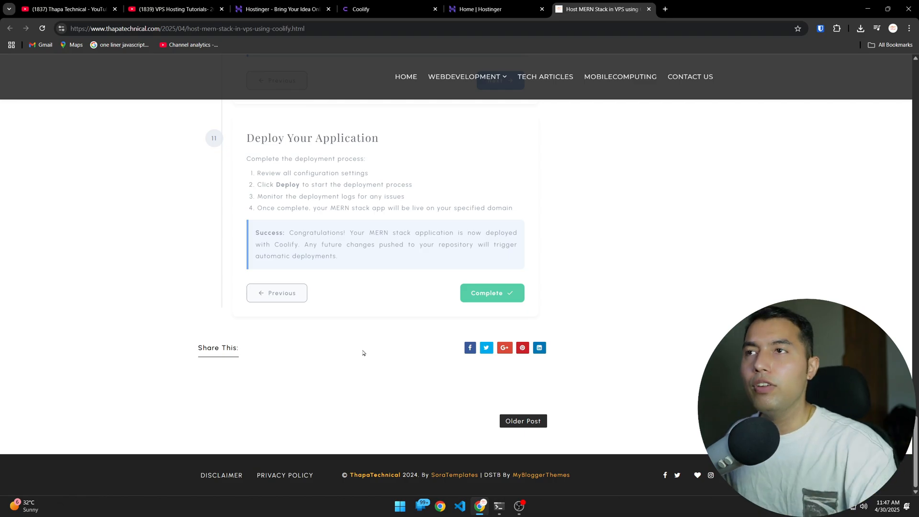
{"action": "scroll", "coordinate": [363, 353], "scroll_direction": "up", "scroll_amount": 20}
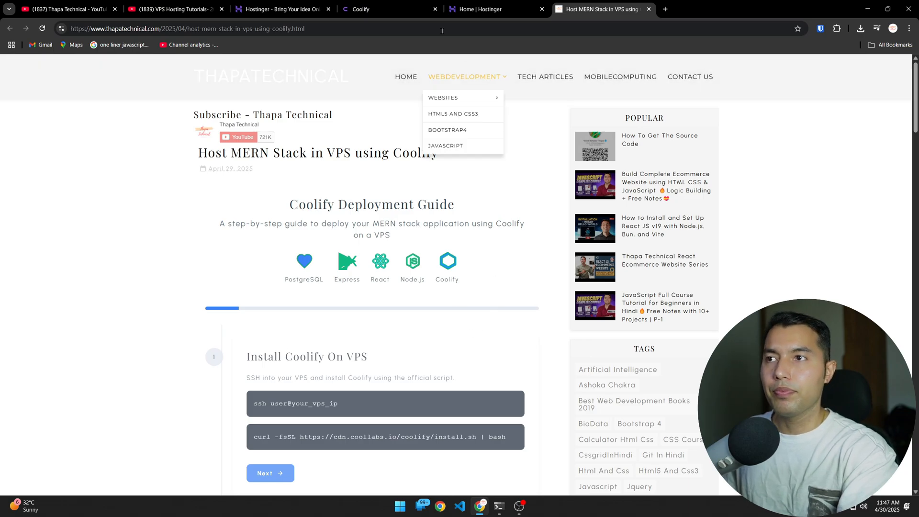
Step: Open Hostinger's VPS hosting plans and choose the KVM 2 plan
{"action": "left_click", "coordinate": [283, 9]}
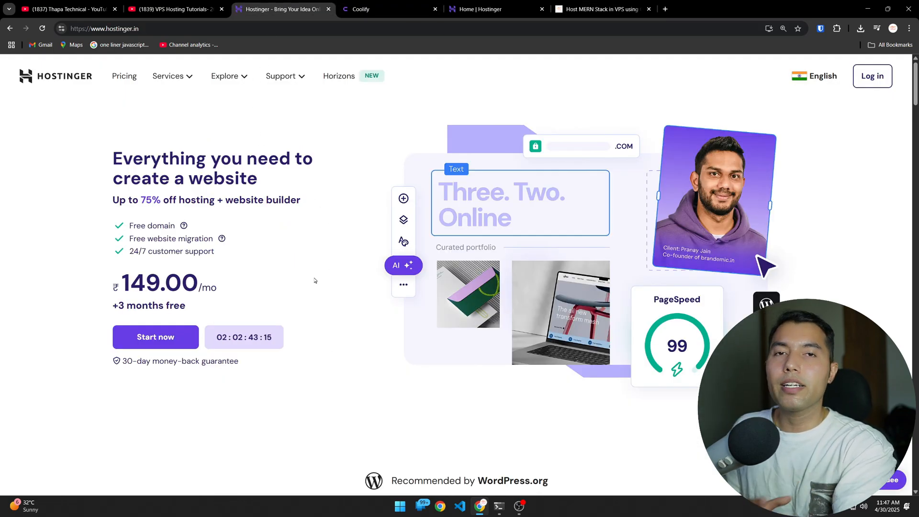
{"action": "left_click", "coordinate": [182, 77]}
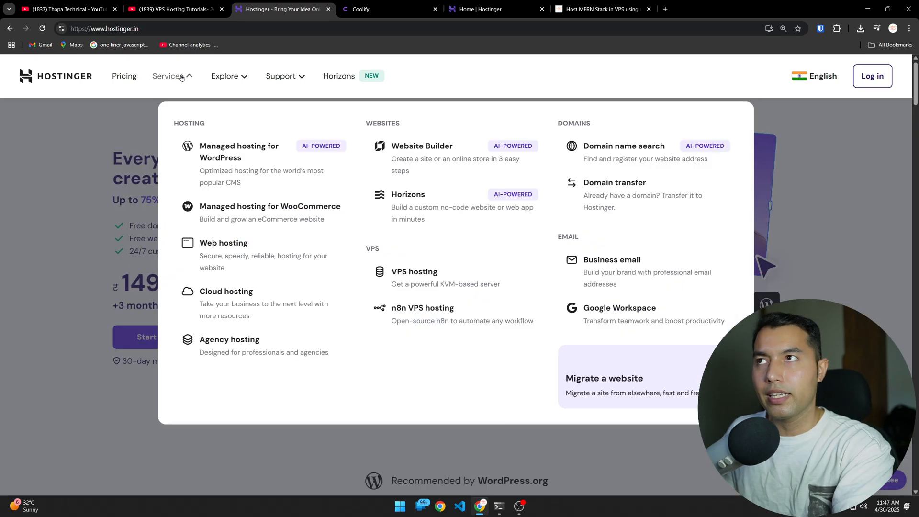
{"action": "left_click", "coordinate": [415, 272]}
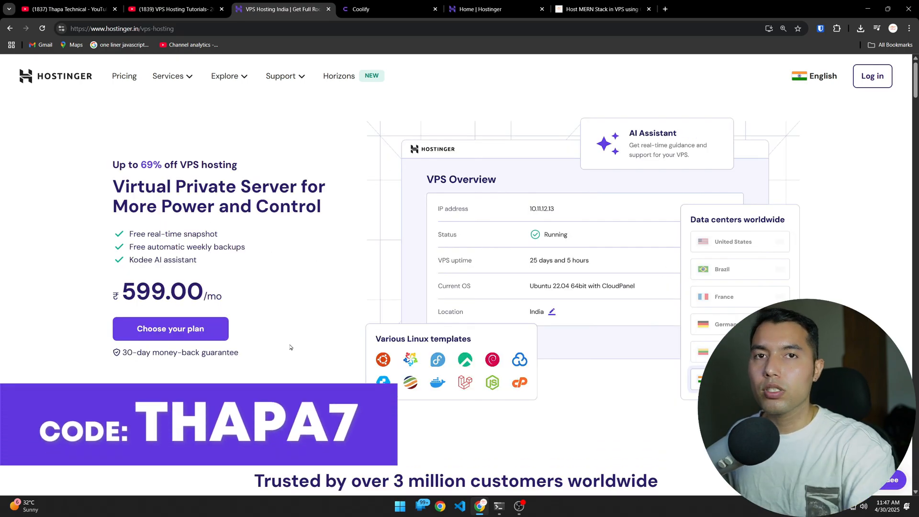
{"action": "scroll", "coordinate": [290, 348], "scroll_direction": "down", "scroll_amount": 10}
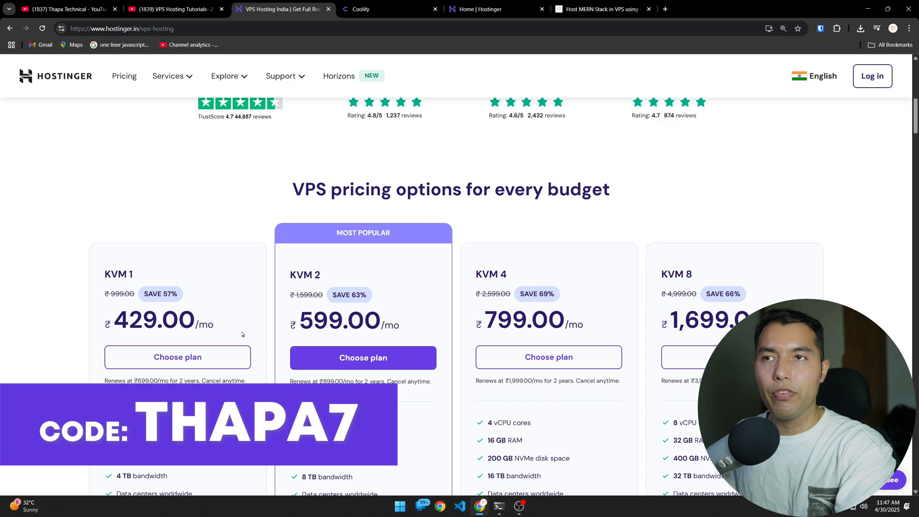
{"action": "left_click", "coordinate": [331, 359]}
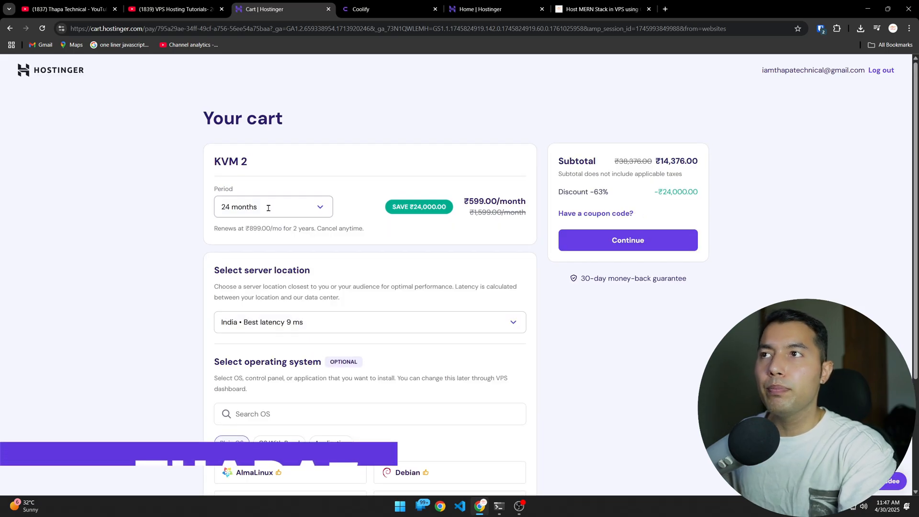
Step: Set the KVM 2 plan's period to 12 months and apply the coupon code THAPA7 to the cart
{"action": "left_click", "coordinate": [266, 211]}
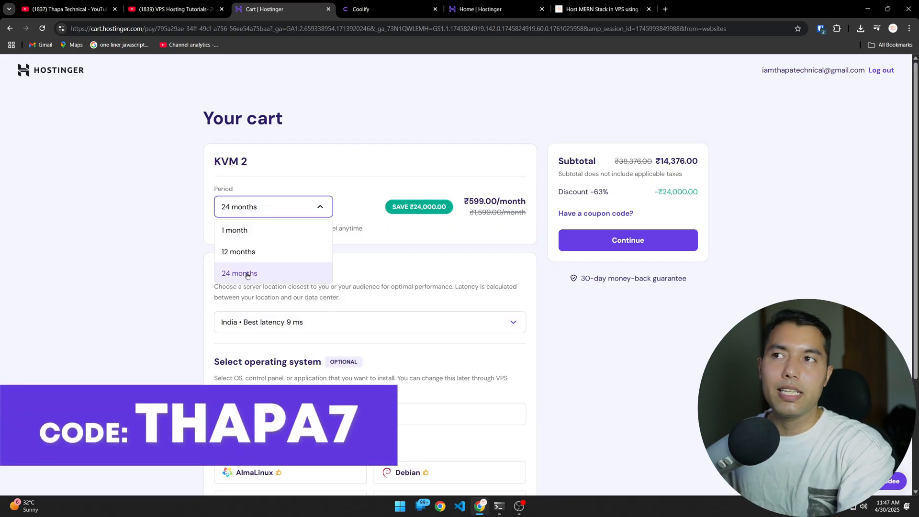
{"action": "left_click", "coordinate": [244, 271]}
{"action": "left_click", "coordinate": [283, 208]}
{"action": "left_click", "coordinate": [247, 251]}
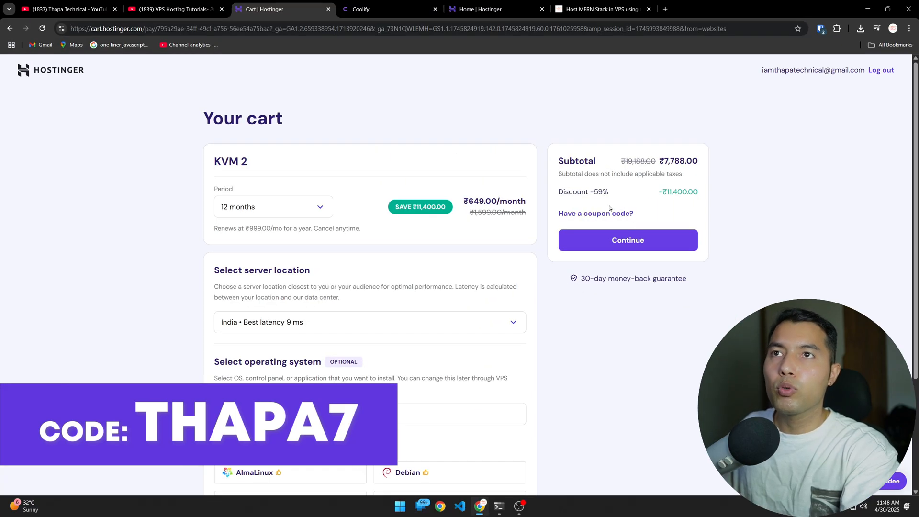
{"action": "left_click", "coordinate": [610, 212]}
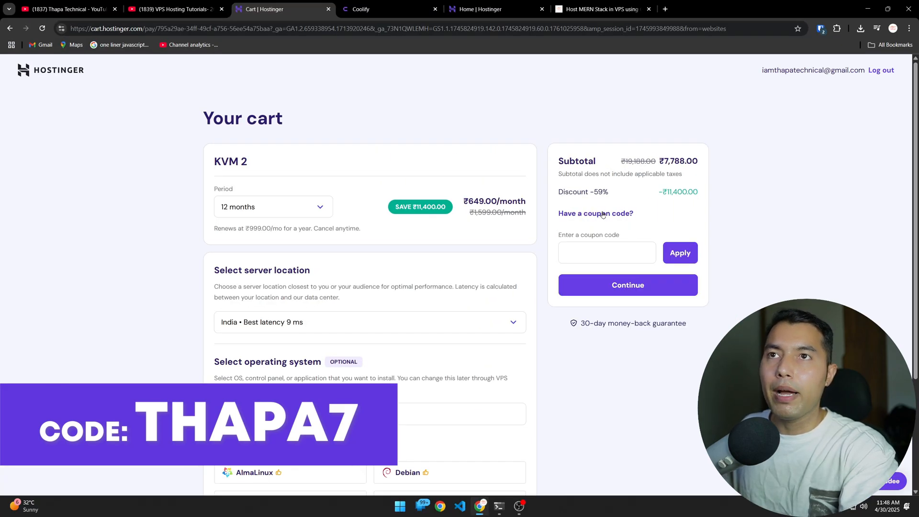
{"action": "left_click", "coordinate": [583, 249]}
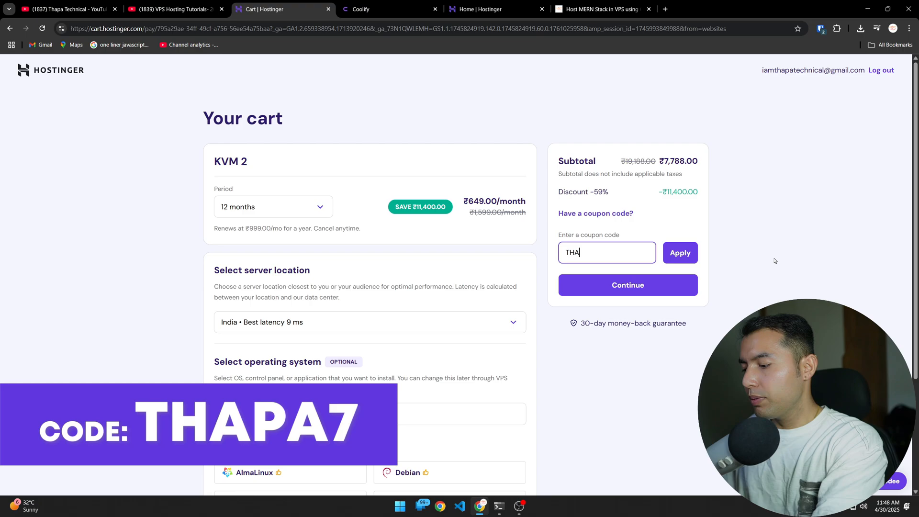
{"action": "key", "text": "Return"}
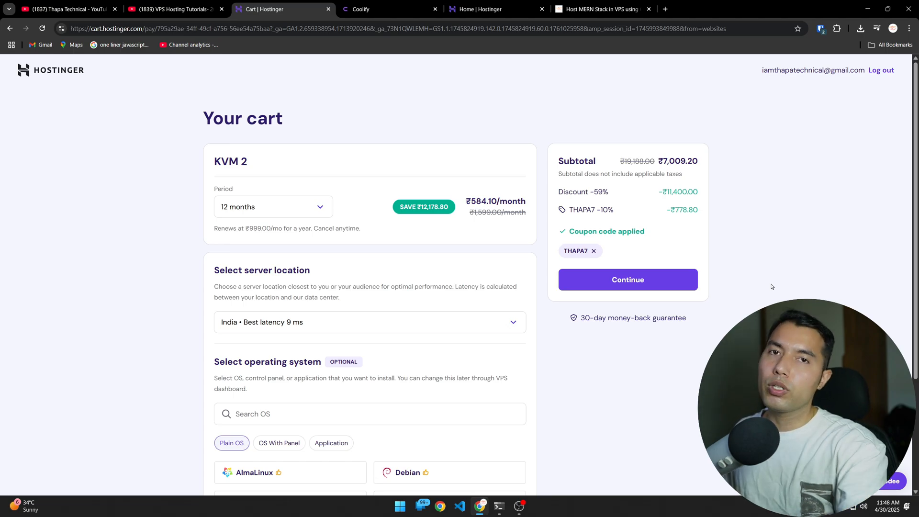
Step: Switch to the PowerShell terminal, enlarge its text, and connect to the VPS at 62.72.59.218 over SSH
{"action": "left_click", "coordinate": [172, 8]}
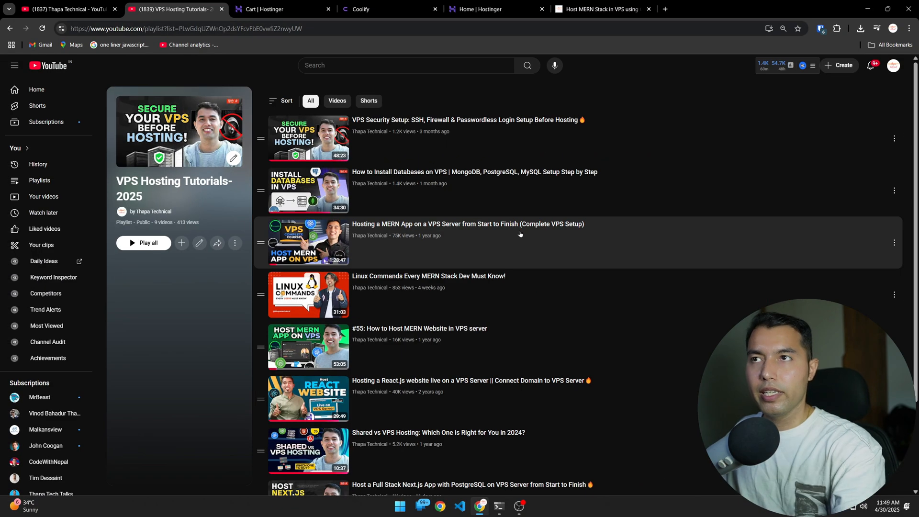
{"action": "left_click", "coordinate": [499, 506]}
{"action": "key", "text": "ctrl+plus"}
{"action": "left_click_drag", "start_coordinate": [378, 31], "coordinate": [4, 33]}
{"action": "left_click", "coordinate": [183, 162]}
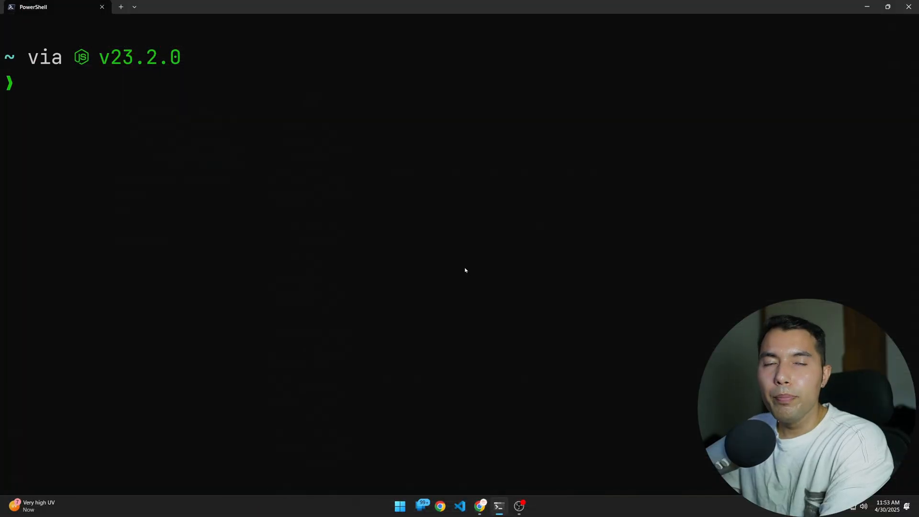
{"action": "type", "text": "ss"}
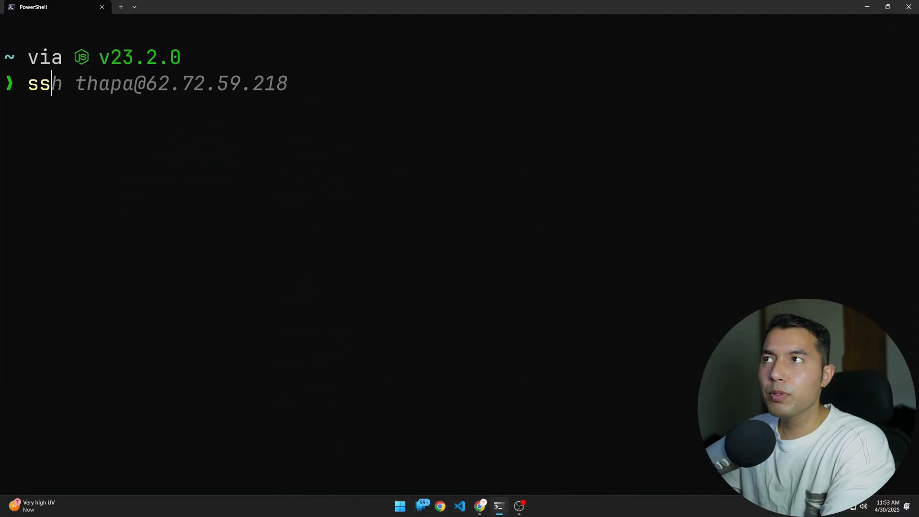
{"action": "type", "text": "h"}
{"action": "key", "text": "Right"}
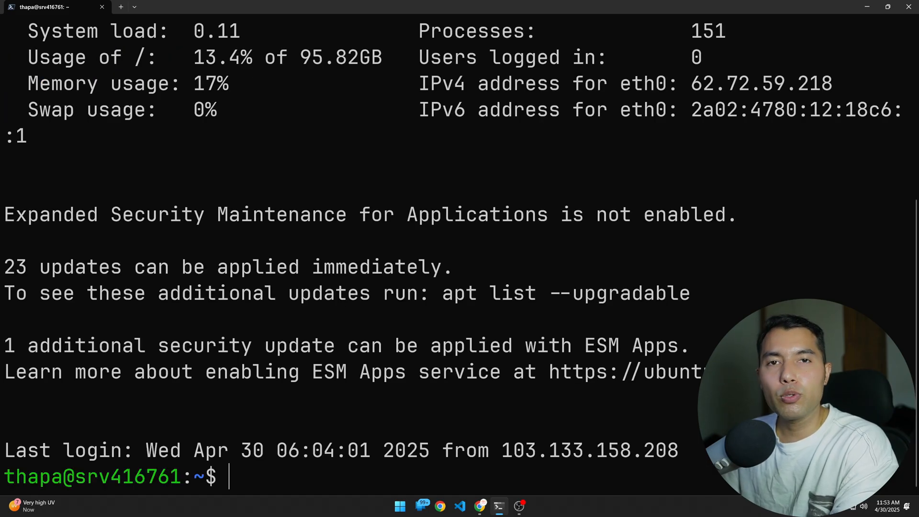
Step: Switch to the root user with sudo su, entering the account password, and clear the terminal
{"action": "type", "text": "sudo su"}
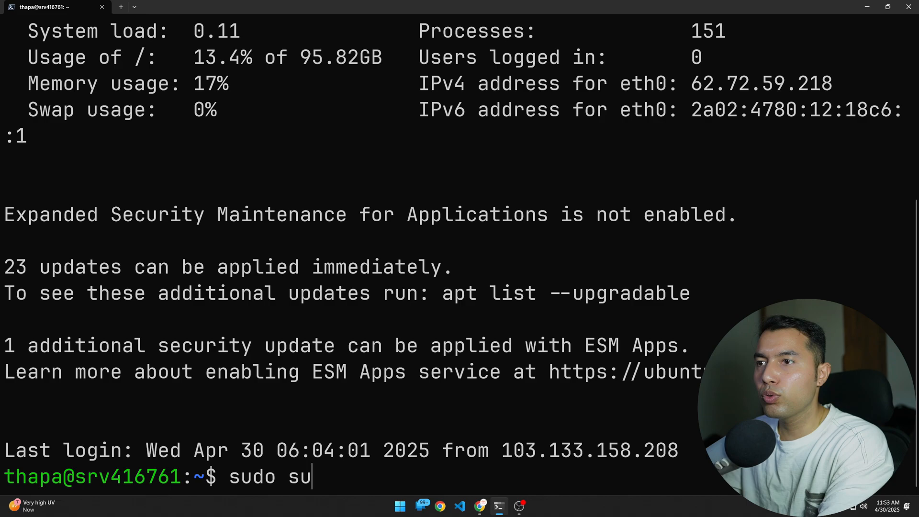
{"action": "key", "text": "Return"}
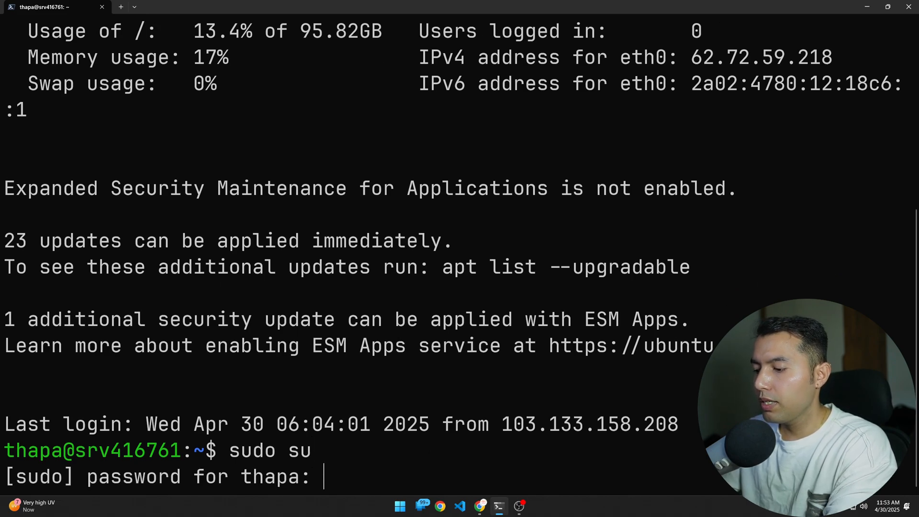
{"action": "key", "text": "Return"}
{"action": "type", "text": "clear"}
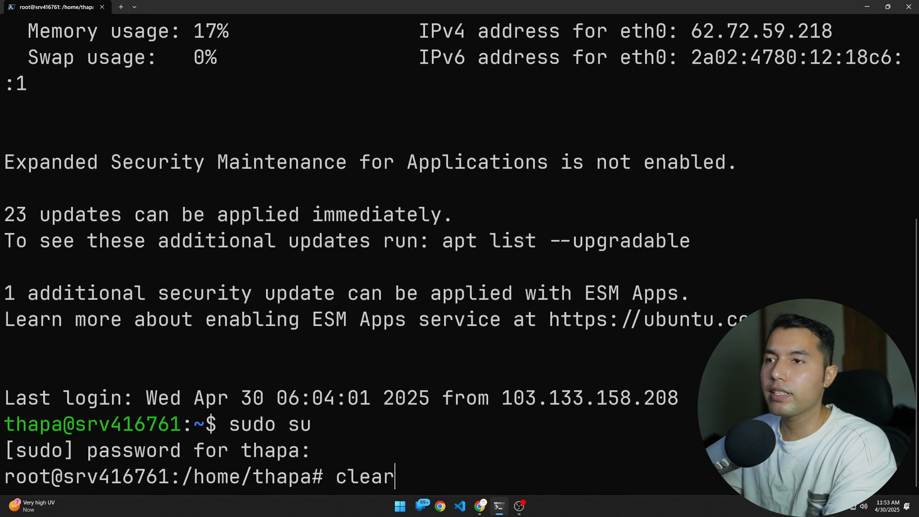
{"action": "key", "text": "Return"}
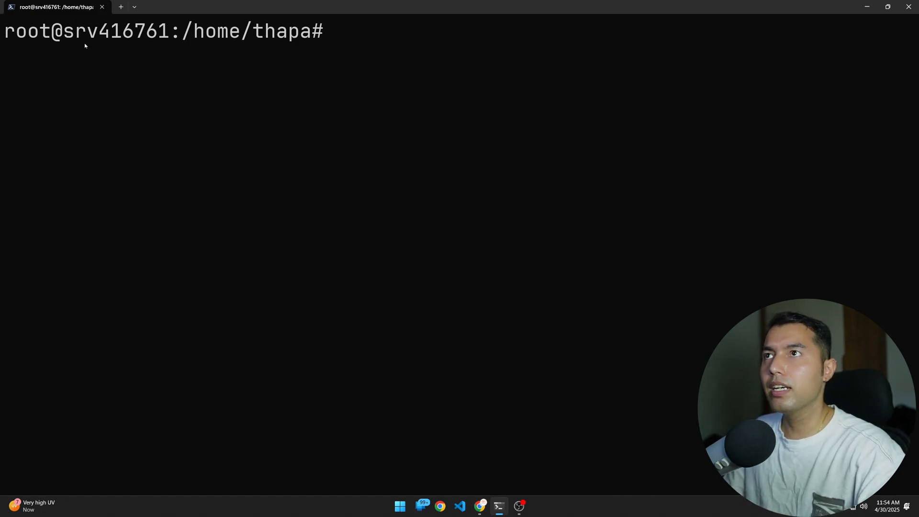
Step: Switch to Chrome and review the guide's Install Coolify On VPS section, the Coolify home page and the VPS tutorials playlist
{"action": "left_click", "coordinate": [480, 510]}
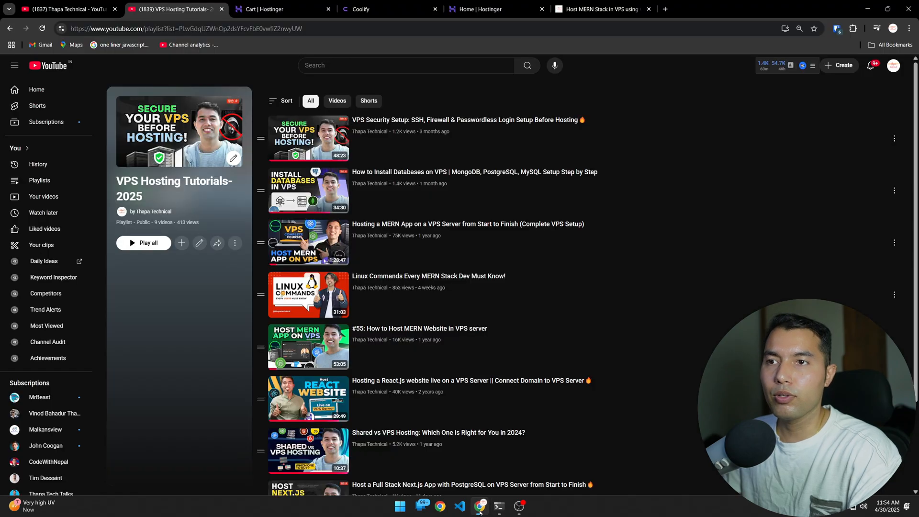
{"action": "left_click", "coordinate": [386, 9]}
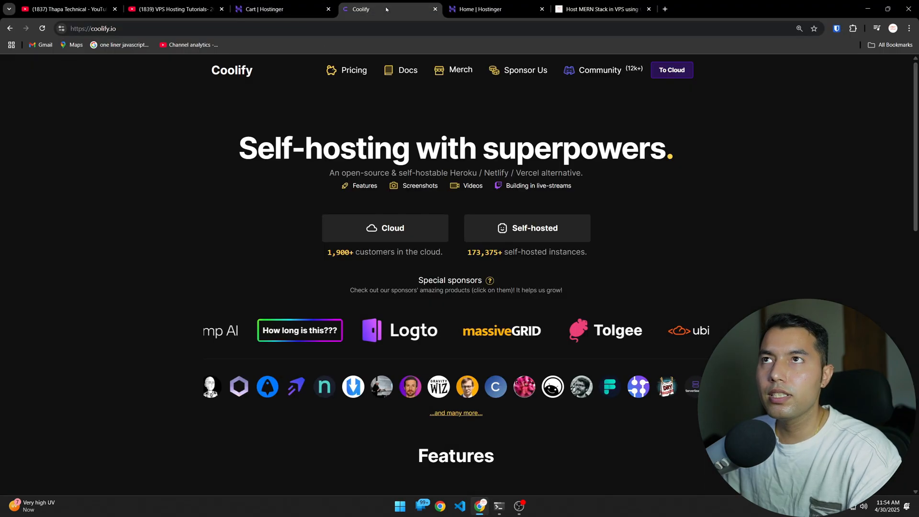
{"action": "key", "text": "ctrl+Tab"}
{"action": "key", "text": "ctrl+Tab"}
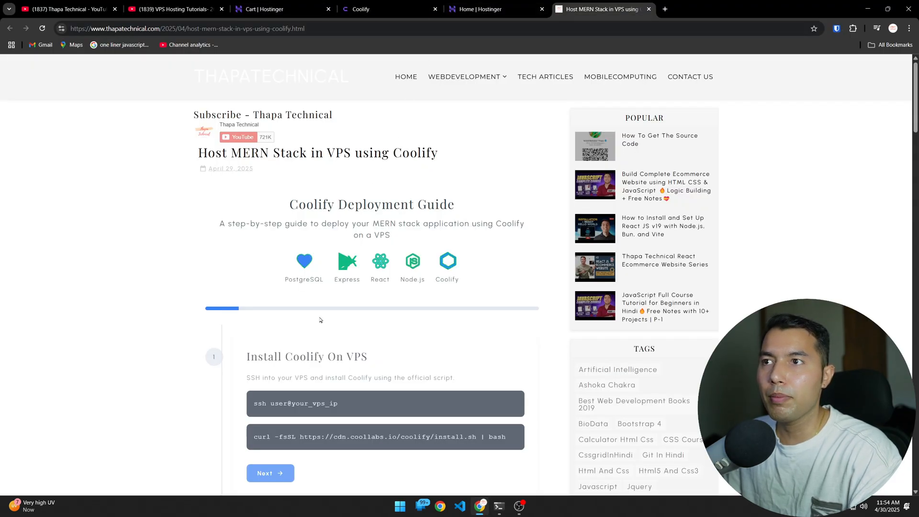
{"action": "scroll", "coordinate": [320, 321], "scroll_direction": "down", "scroll_amount": 4}
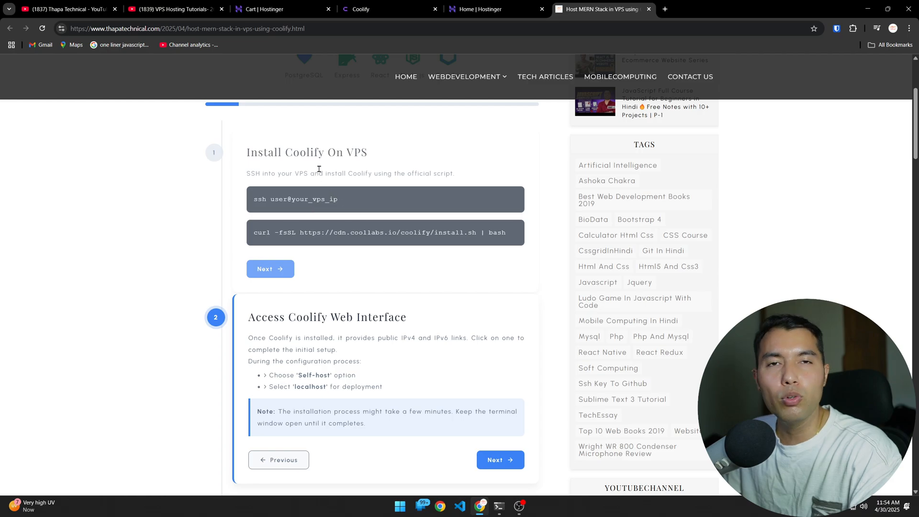
{"action": "left_click", "coordinate": [384, 10]}
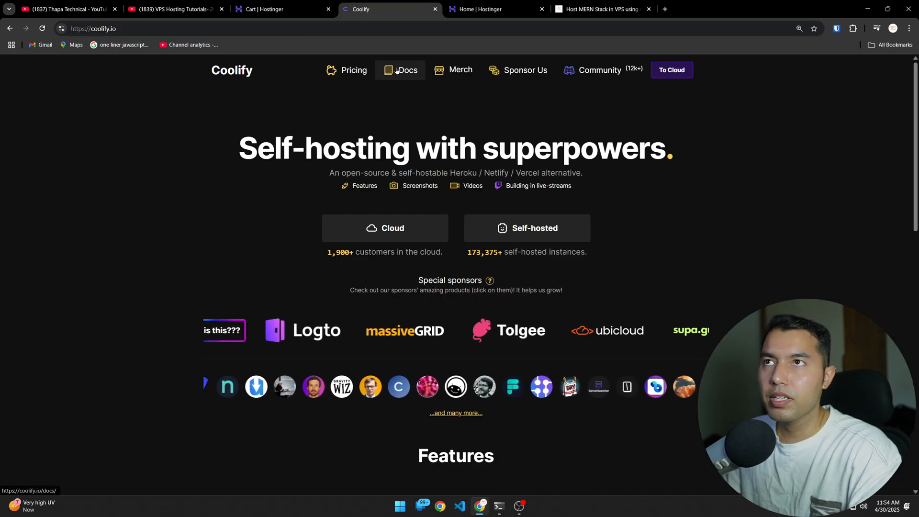
{"action": "left_click", "coordinate": [172, 9]}
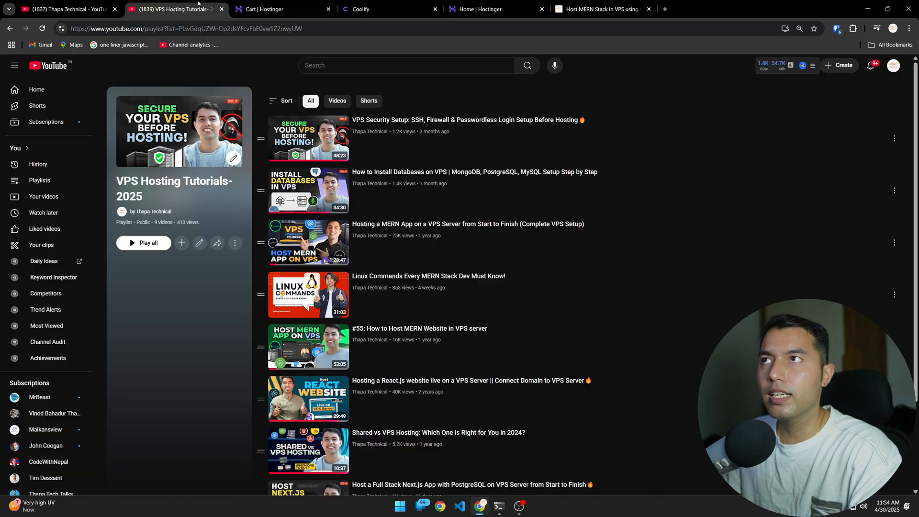
Step: Open the Installation page in the Get Started section of the Coolify documentation
{"action": "scroll", "coordinate": [459, 132], "scroll_direction": "down", "scroll_amount": 2}
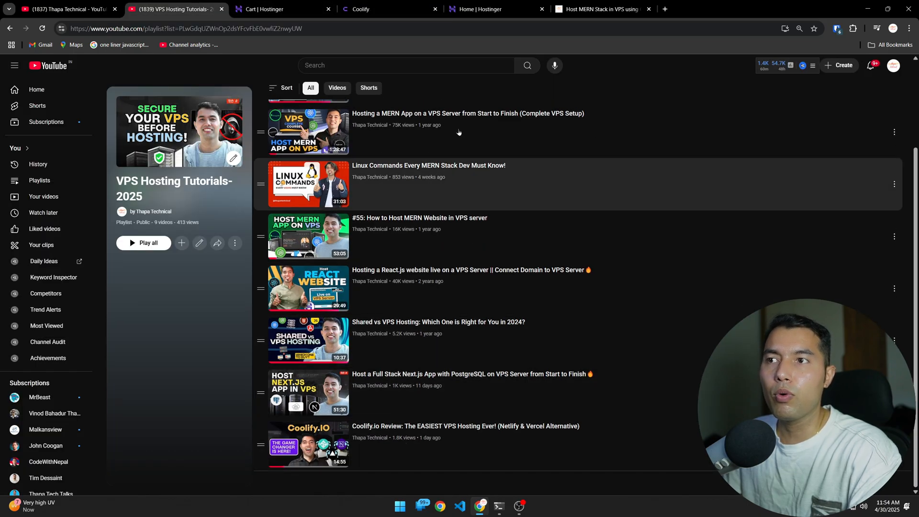
{"action": "left_click", "coordinate": [384, 10]}
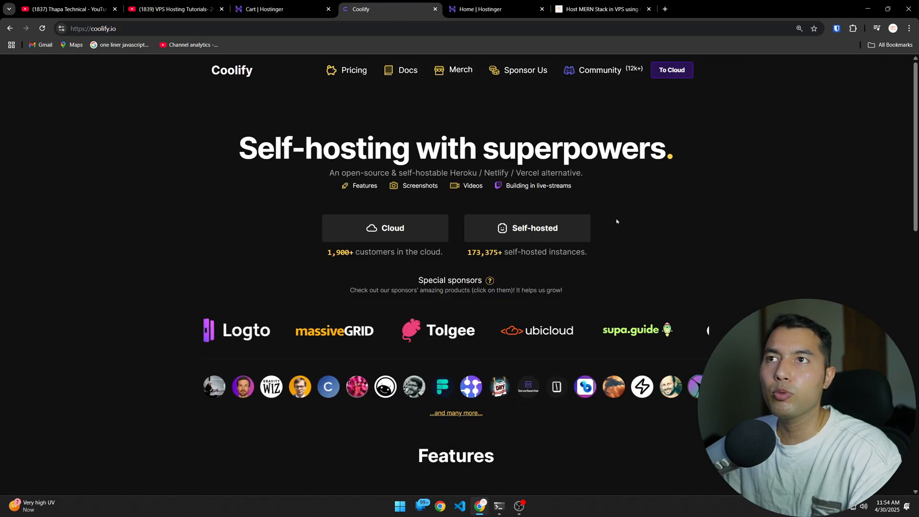
{"action": "left_click", "coordinate": [408, 70]}
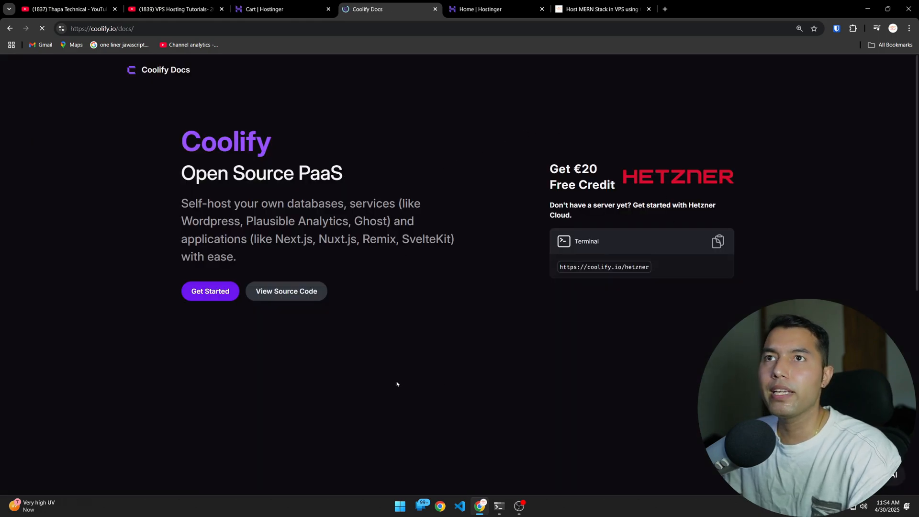
{"action": "left_click", "coordinate": [215, 292]}
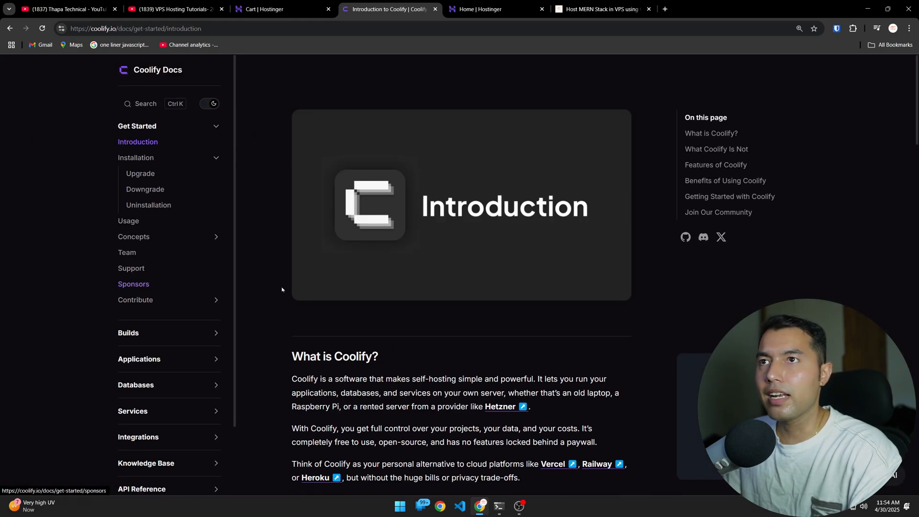
{"action": "scroll", "coordinate": [282, 289], "scroll_direction": "down", "scroll_amount": 3}
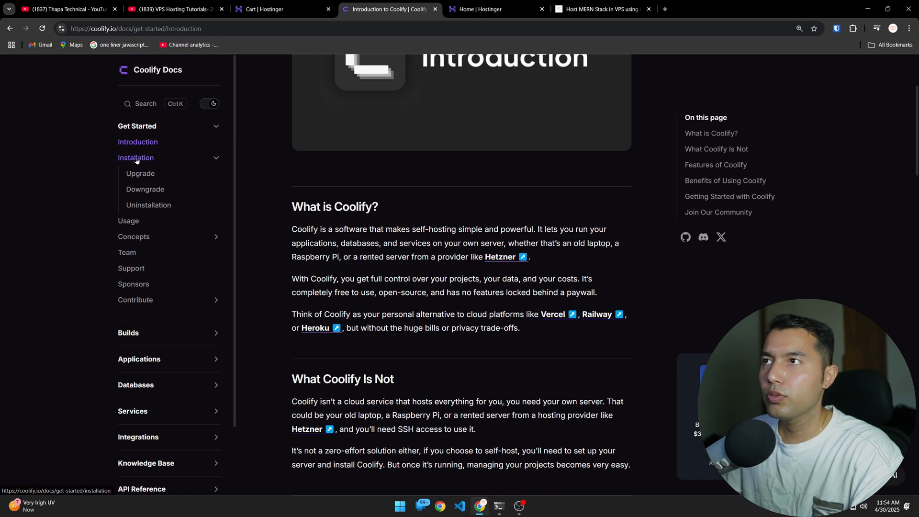
{"action": "left_click", "coordinate": [148, 161]}
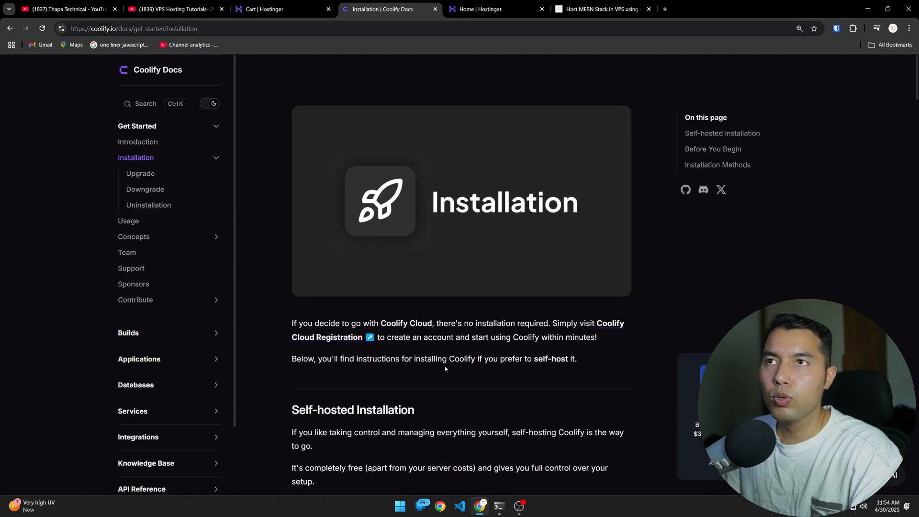
{"action": "scroll", "coordinate": [417, 320], "scroll_direction": "down", "scroll_amount": 5}
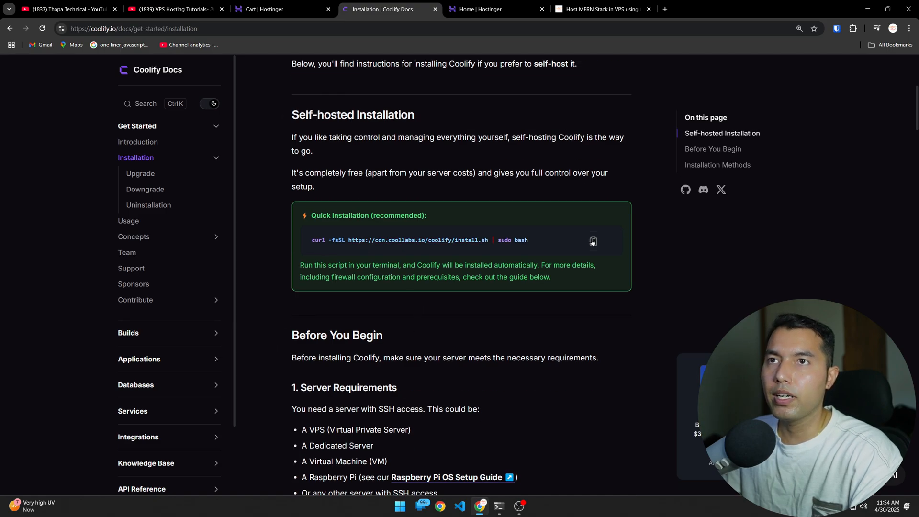
{"action": "left_click", "coordinate": [591, 242]}
{"action": "key", "text": "alt+Tab"}
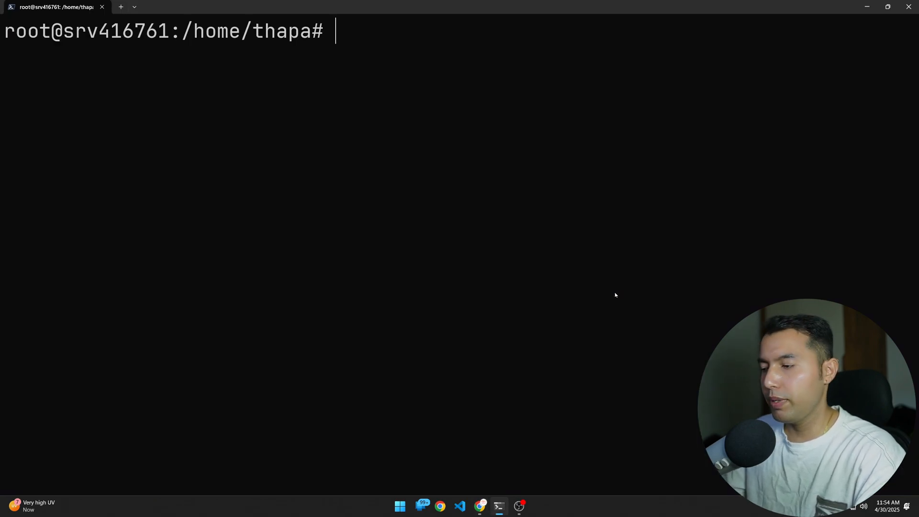
{"action": "key", "text": "ctrl+v"}
{"action": "key", "text": "Return"}
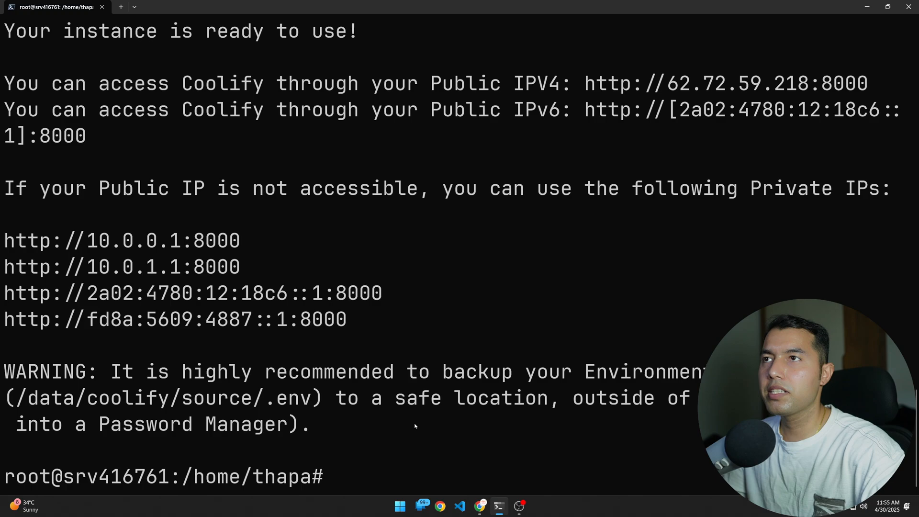
Step: Review the Coolify installer's final output in the terminal, including the public IPv4 and IPv6 access addresses
{"action": "scroll", "coordinate": [401, 417], "scroll_direction": "up", "scroll_amount": 10}
{"action": "scroll", "coordinate": [400, 352], "scroll_direction": "down", "scroll_amount": 3, "text": "ctrl"}
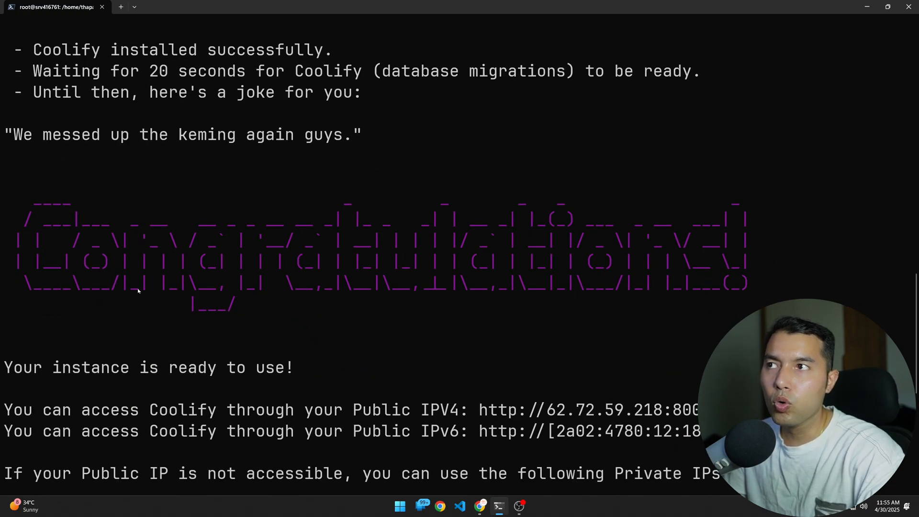
{"action": "left_click_drag", "start_coordinate": [15, 178], "coordinate": [769, 305]}
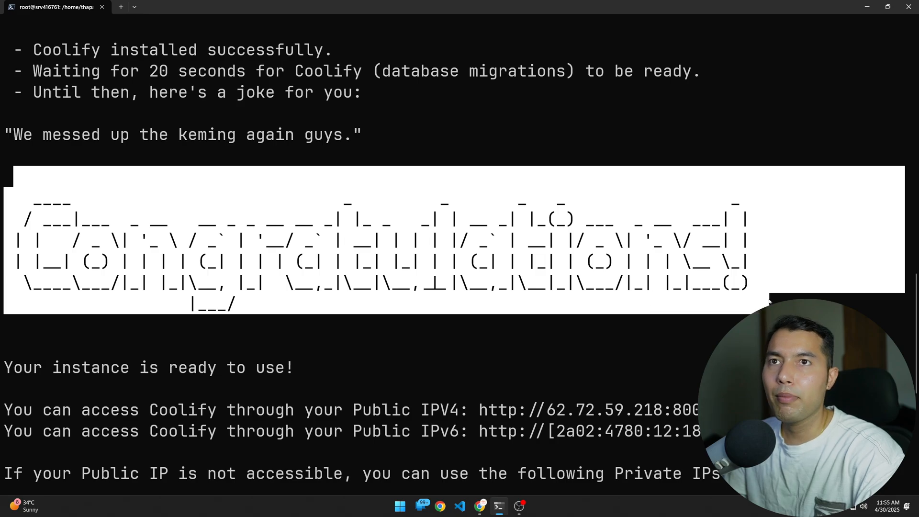
{"action": "left_click", "coordinate": [537, 294]}
{"action": "scroll", "coordinate": [393, 295], "scroll_direction": "down", "scroll_amount": 5}
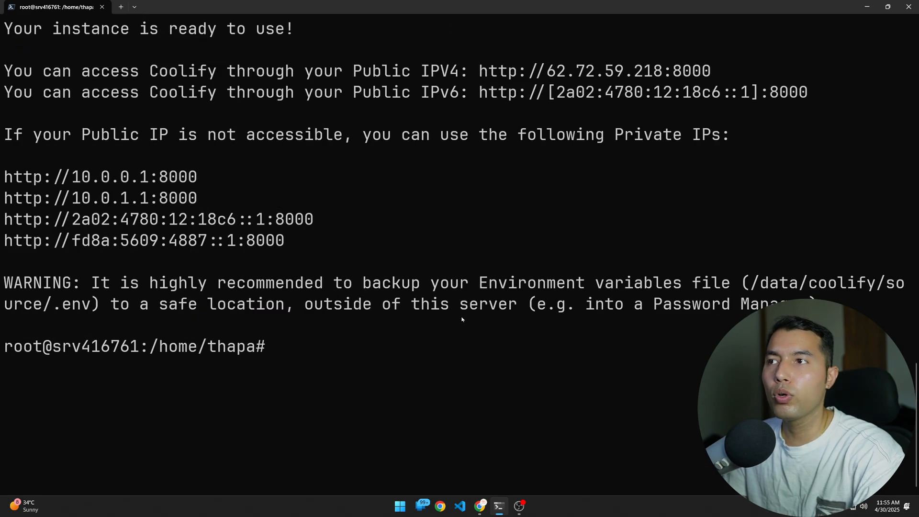
{"action": "scroll", "coordinate": [451, 367], "scroll_direction": "up", "scroll_amount": 3}
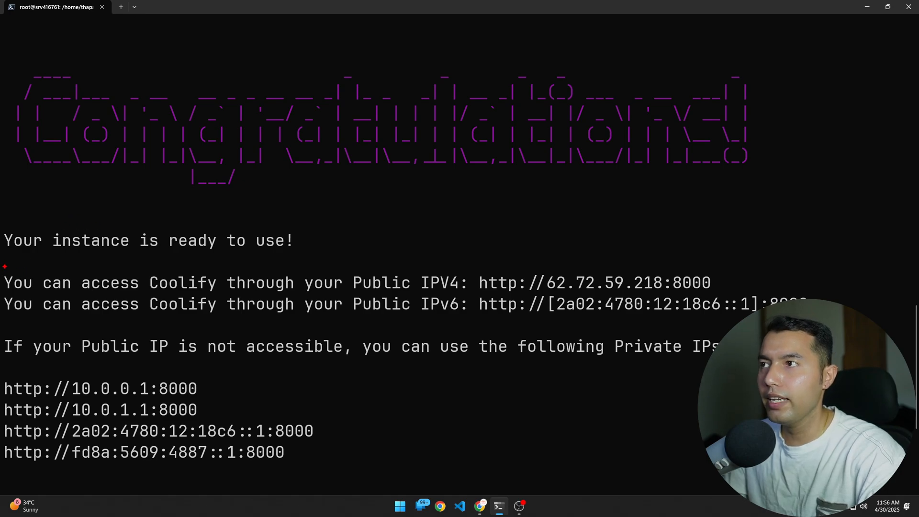
{"action": "mouse_move", "coordinate": [5, 267]}
{"action": "left_mouse_down"}
{"action": "mouse_move", "coordinate": [28, 311]}
{"action": "mouse_move", "coordinate": [690, 316]}
{"action": "mouse_move", "coordinate": [823, 326]}
{"action": "left_mouse_up"}
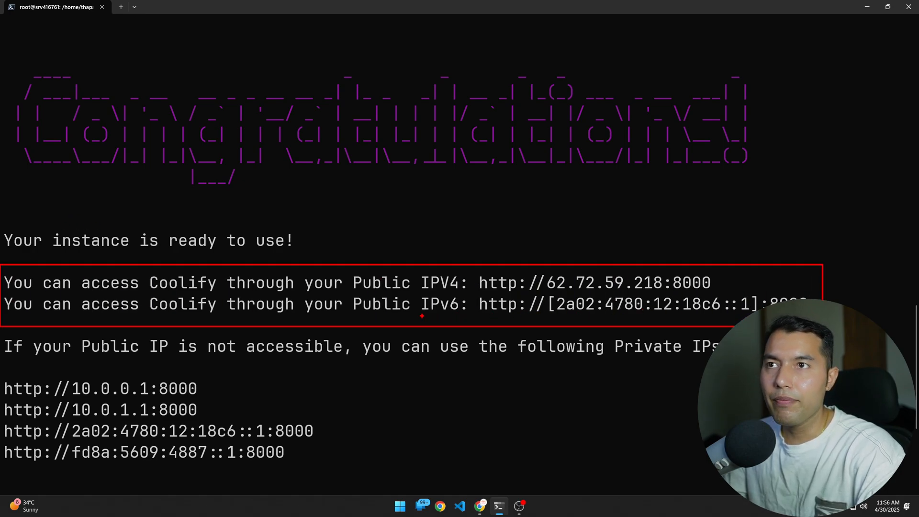
{"action": "left_click_drag", "start_coordinate": [421, 316], "coordinate": [466, 316]}
{"action": "left_click_drag", "start_coordinate": [426, 293], "coordinate": [470, 293]}
{"action": "key", "text": "Escape"}
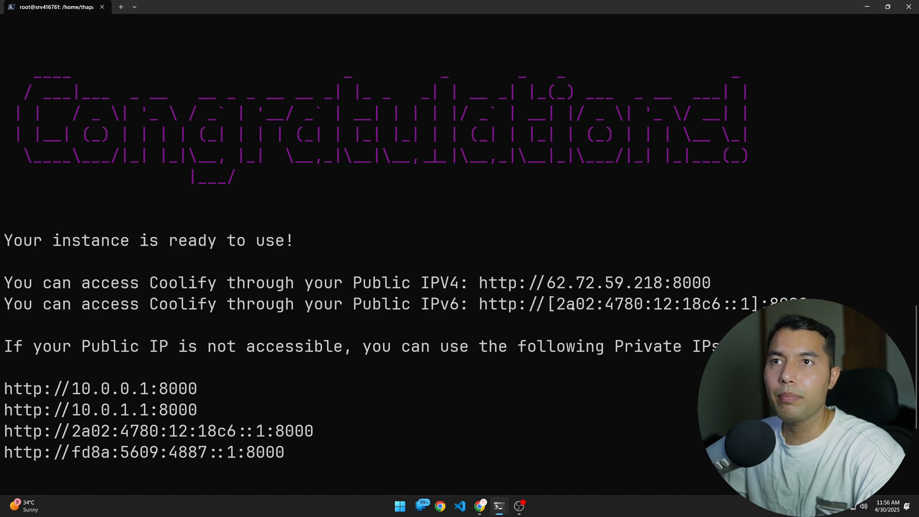
{"action": "left_click", "coordinate": [549, 284], "text": "ctrl"}
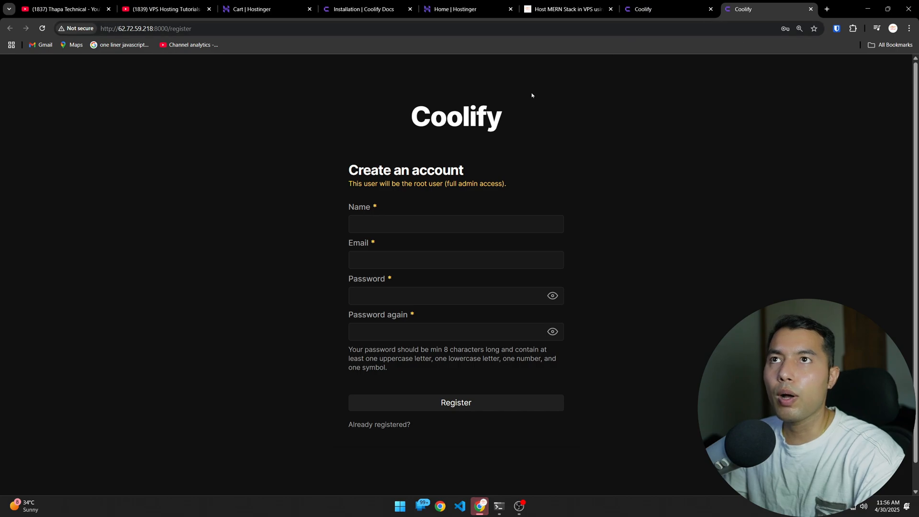
{"action": "left_click", "coordinate": [671, 9]}
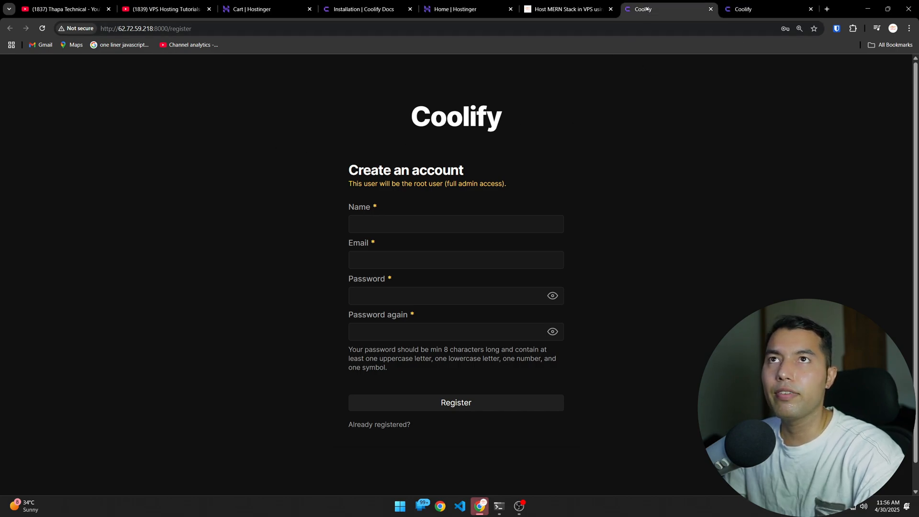
{"action": "left_click", "coordinate": [711, 9]}
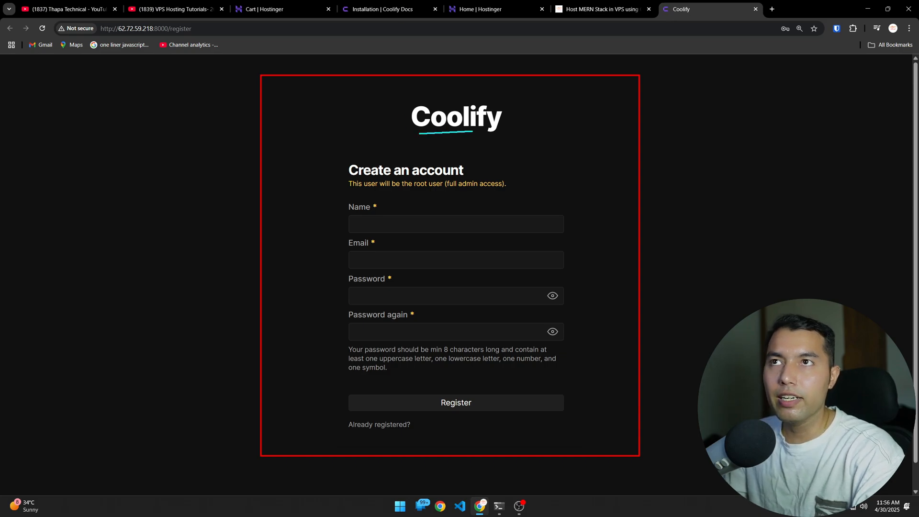
Step: Register the Coolify root user with the name, e-mail and account password fields filled in, and decline the browser's password update
{"action": "left_click", "coordinate": [423, 225]}
{"action": "type", "text": "vinod thapa"}
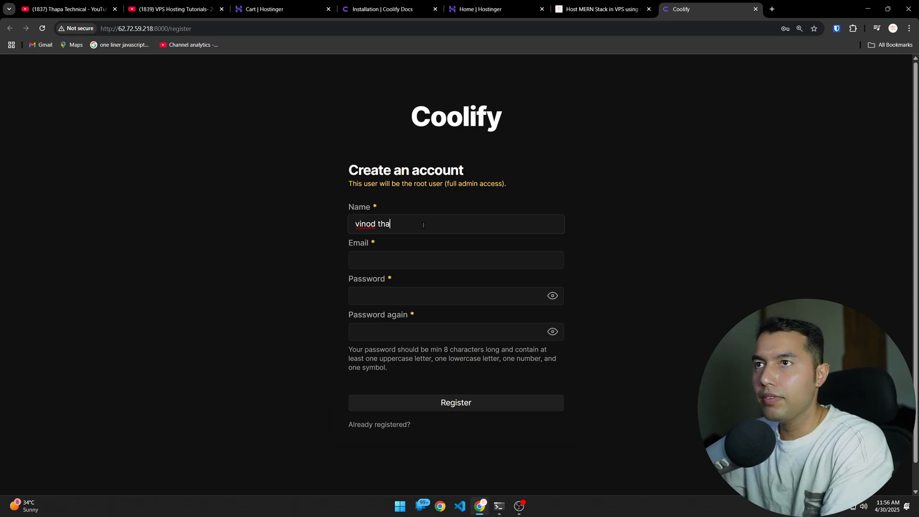
{"action": "key", "text": "Tab"}
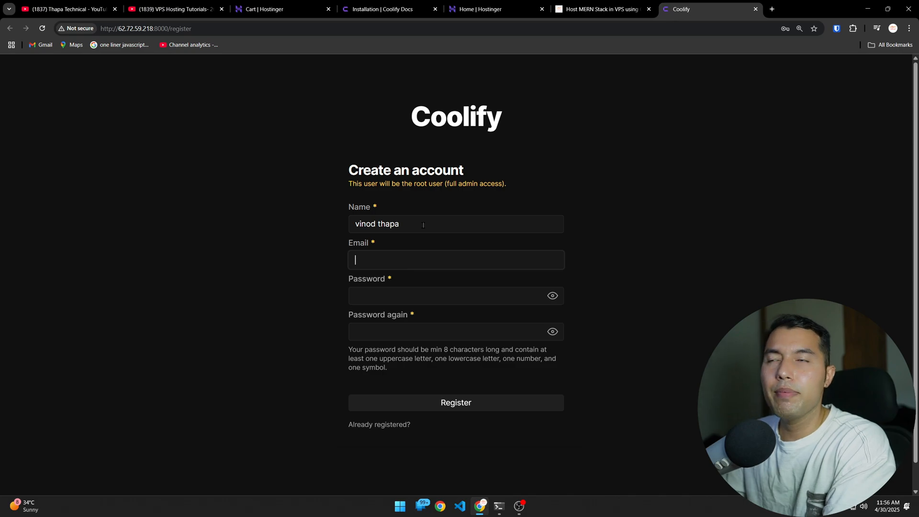
{"action": "type", "text": "learn"}
{"action": "key", "text": "BackSpace"}
{"action": "key", "text": "BackSpace"}
{"action": "key", "text": "BackSpace"}
{"action": "type", "text": "ar"}
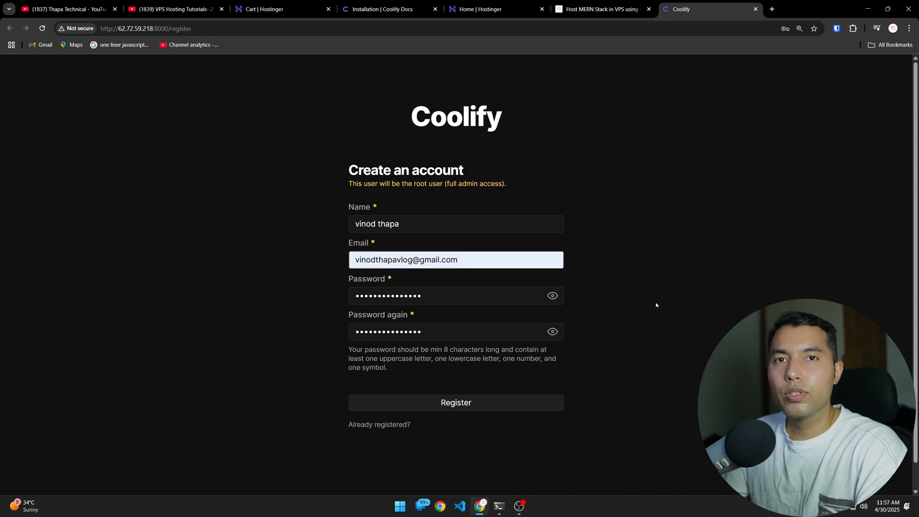
{"action": "left_click", "coordinate": [463, 405]}
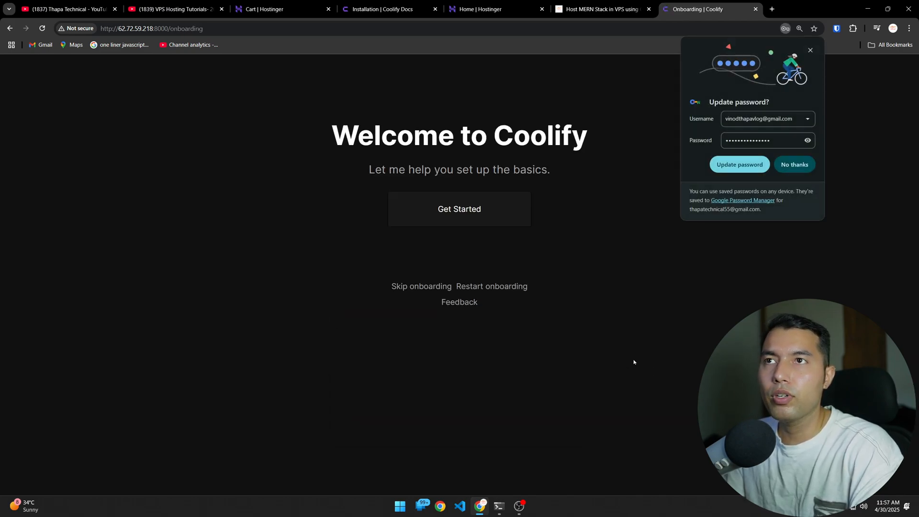
{"action": "left_click", "coordinate": [796, 165]}
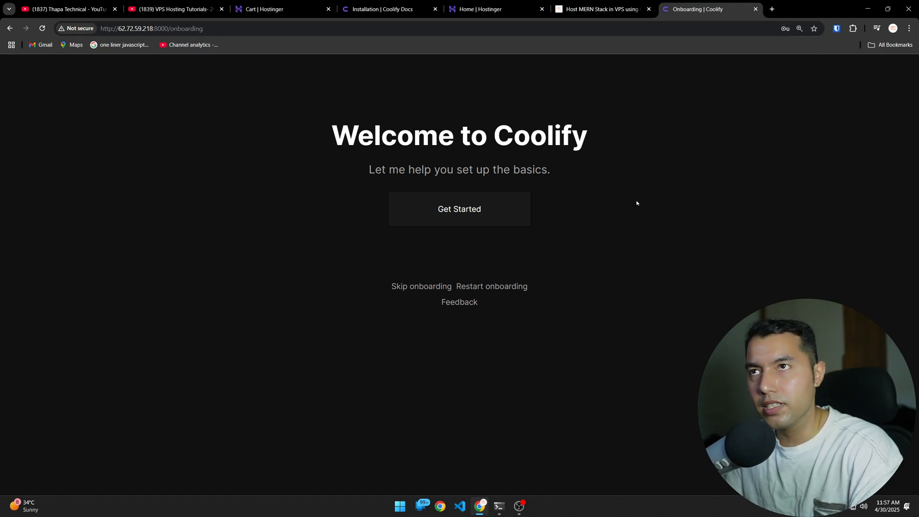
Step: Go through the Coolify onboarding with Localhost as the server, create the initial project, and continue to the new resource page
{"action": "left_click", "coordinate": [471, 214]}
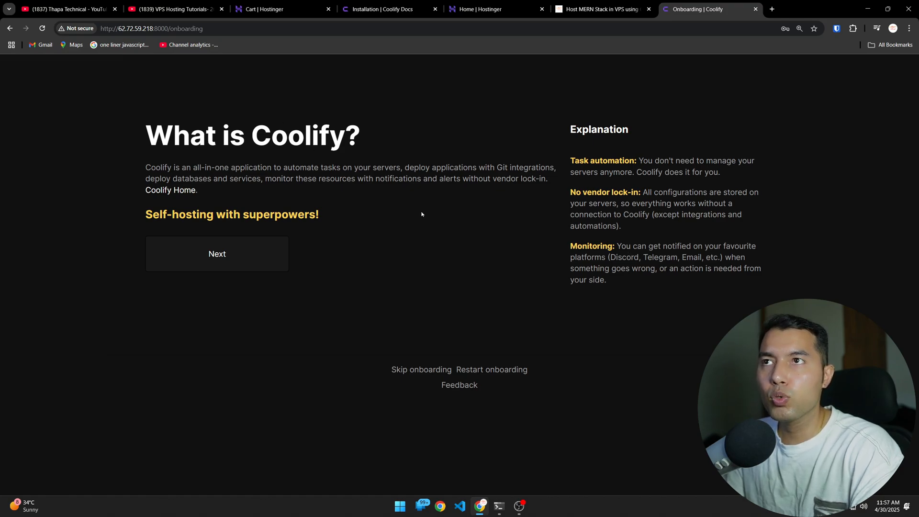
{"action": "left_click", "coordinate": [217, 253]}
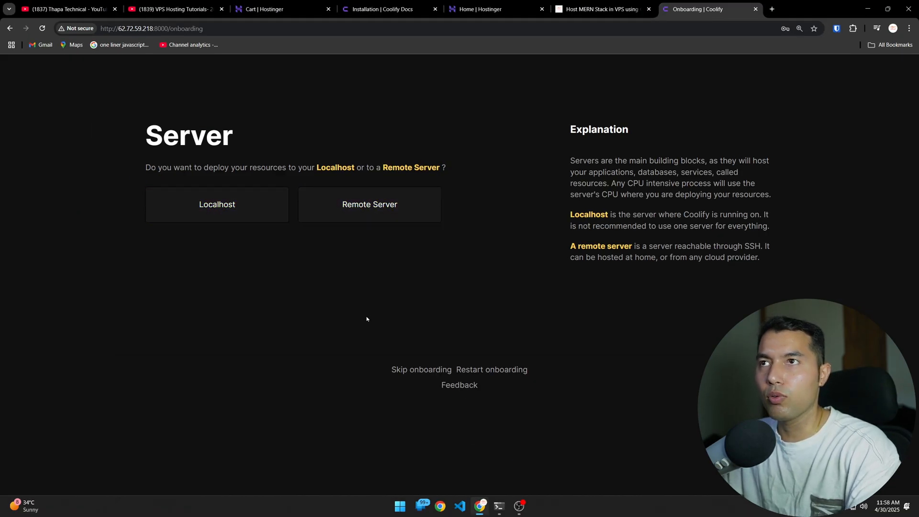
{"action": "left_click", "coordinate": [283, 206]}
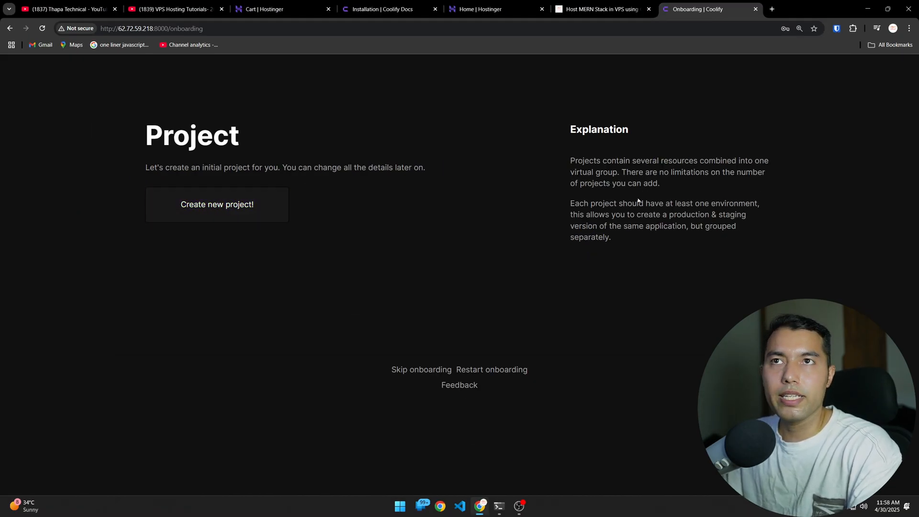
{"action": "left_click", "coordinate": [207, 209]}
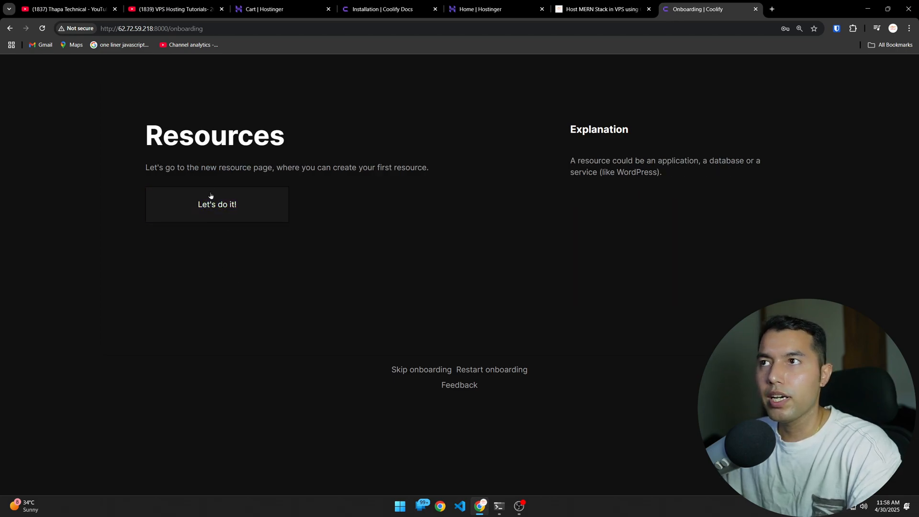
{"action": "left_click", "coordinate": [214, 207]}
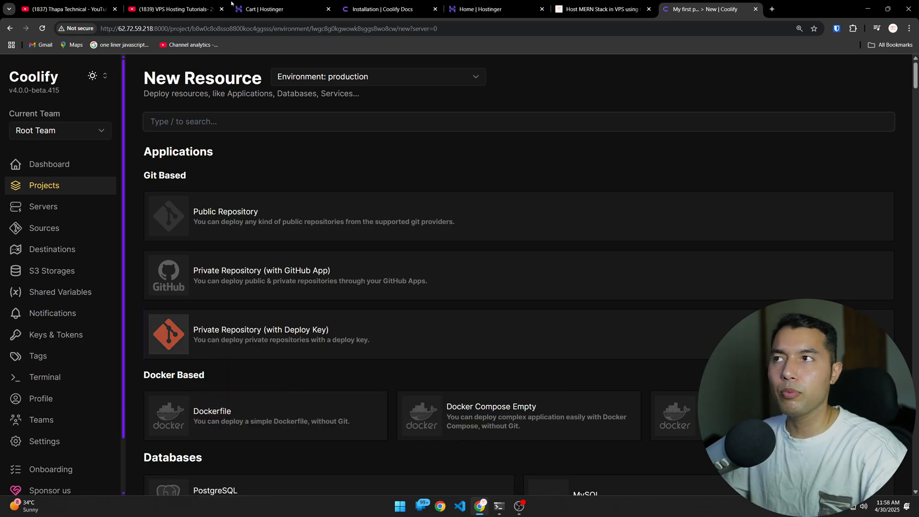
{"action": "scroll", "coordinate": [316, 287], "scroll_direction": "down", "scroll_amount": 12}
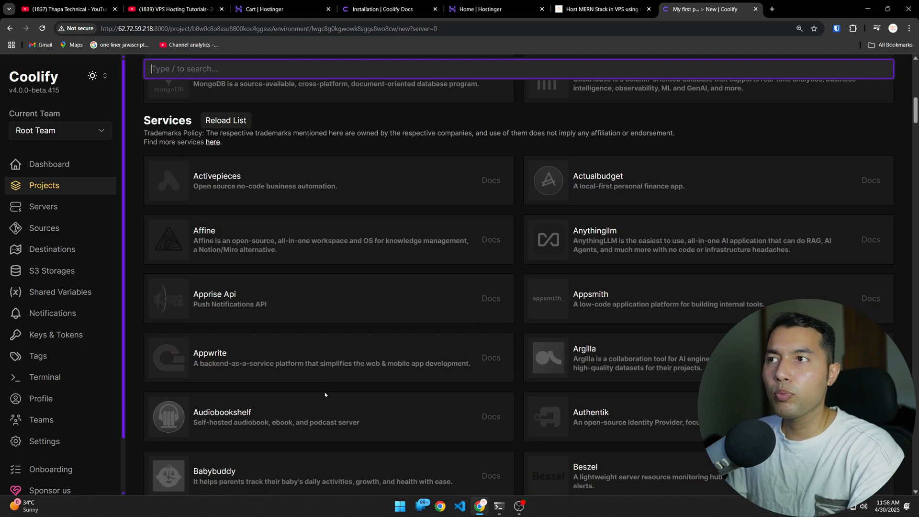
{"action": "scroll", "coordinate": [324, 395], "scroll_direction": "up", "scroll_amount": 10}
{"action": "scroll", "coordinate": [325, 395], "scroll_direction": "up", "scroll_amount": 3}
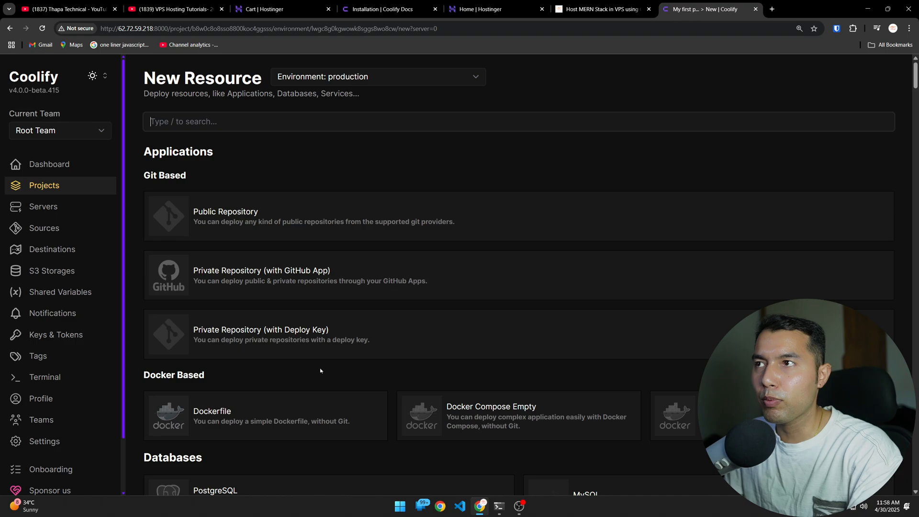
Step: Open the Coolify instance's general configuration settings and place the cursor in the Instance's Domain field
{"action": "scroll", "coordinate": [29, 269], "scroll_direction": "down", "scroll_amount": 2}
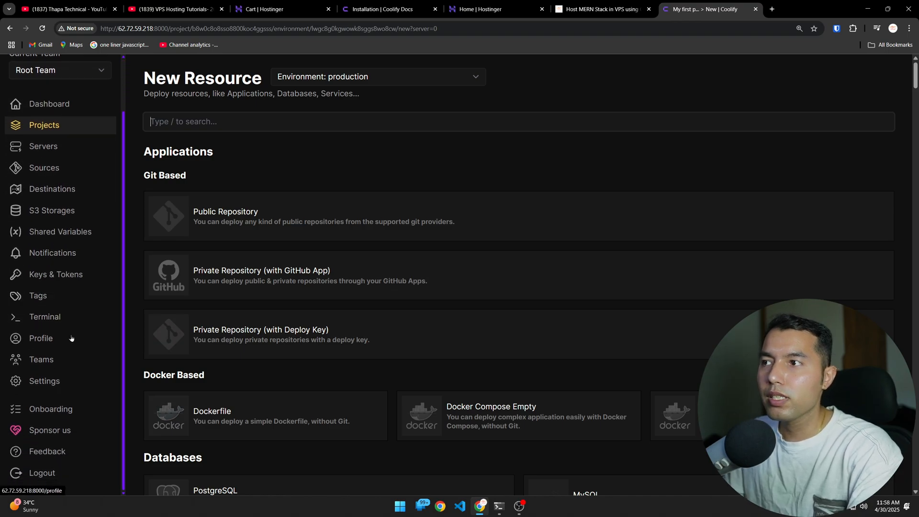
{"action": "left_click", "coordinate": [44, 386]}
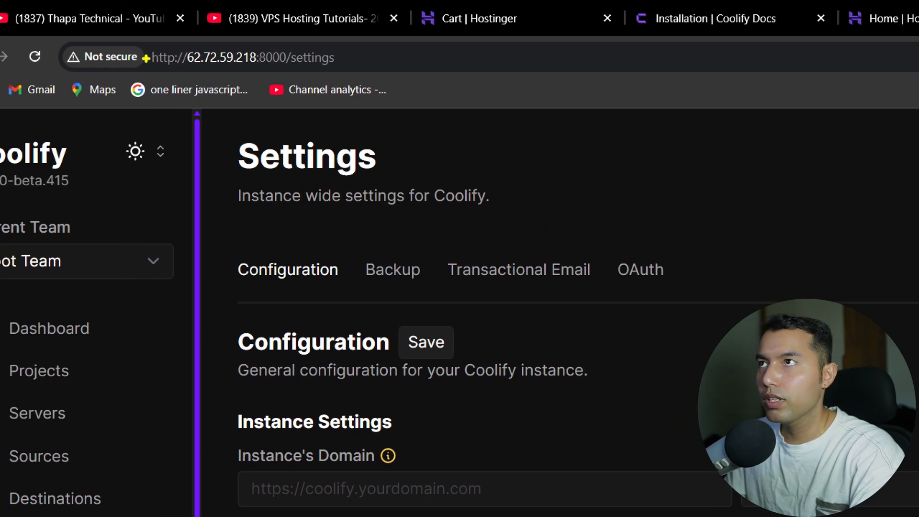
{"action": "left_click_drag", "start_coordinate": [123, 37], "coordinate": [375, 78]}
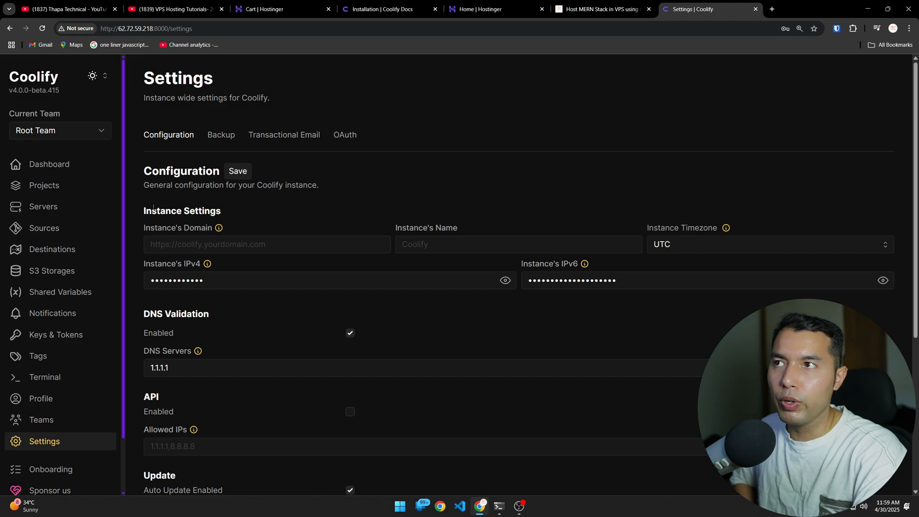
{"action": "left_click", "coordinate": [228, 244]}
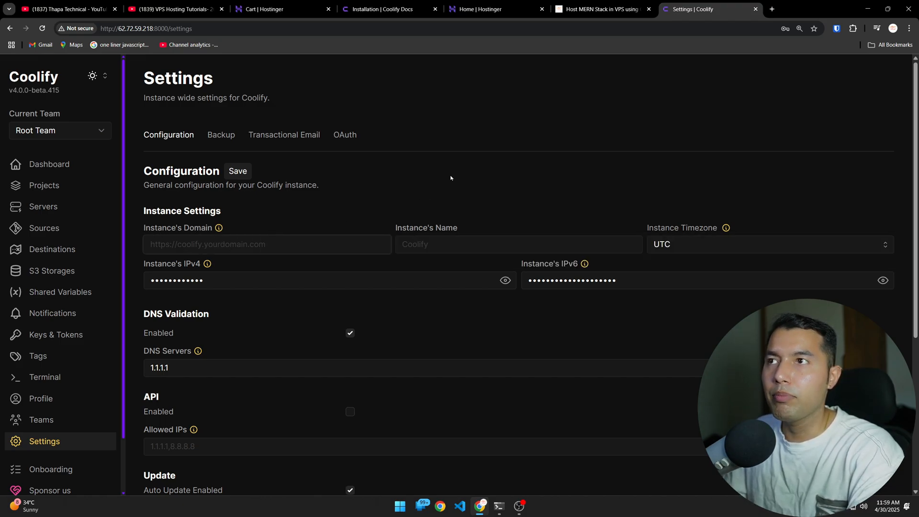
{"action": "type", "text": "coo"}
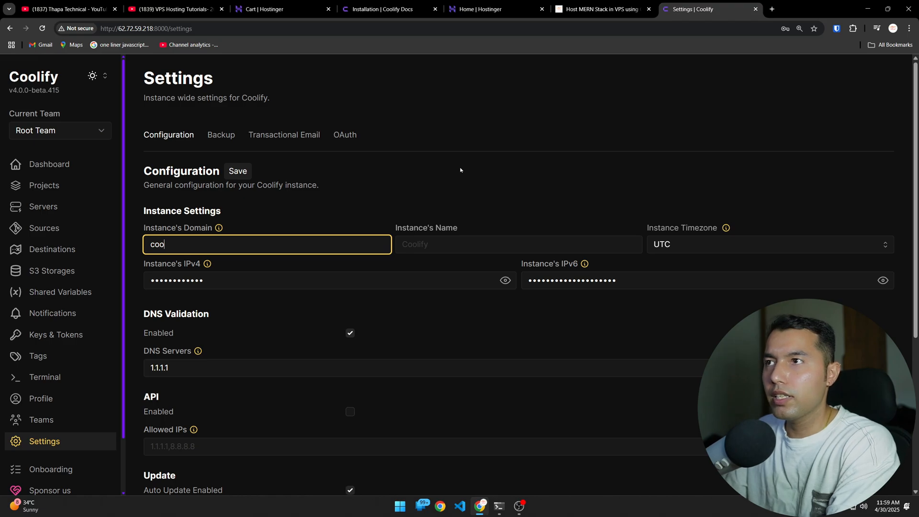
{"action": "key", "text": "BackSpace"}
{"action": "key", "text": "BackSpace"}
{"action": "key", "text": "BackSpace"}
{"action": "key", "text": "BackSpace"}
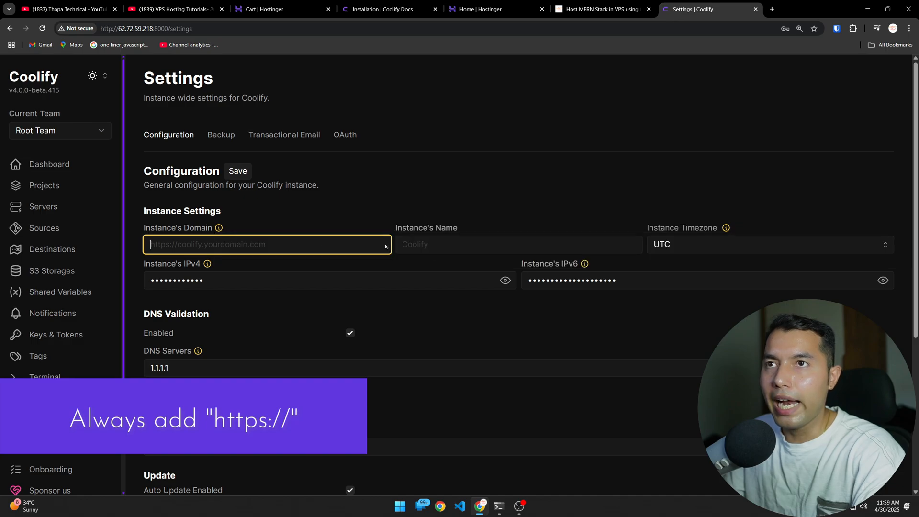
{"action": "mouse_move", "coordinate": [219, 229]}
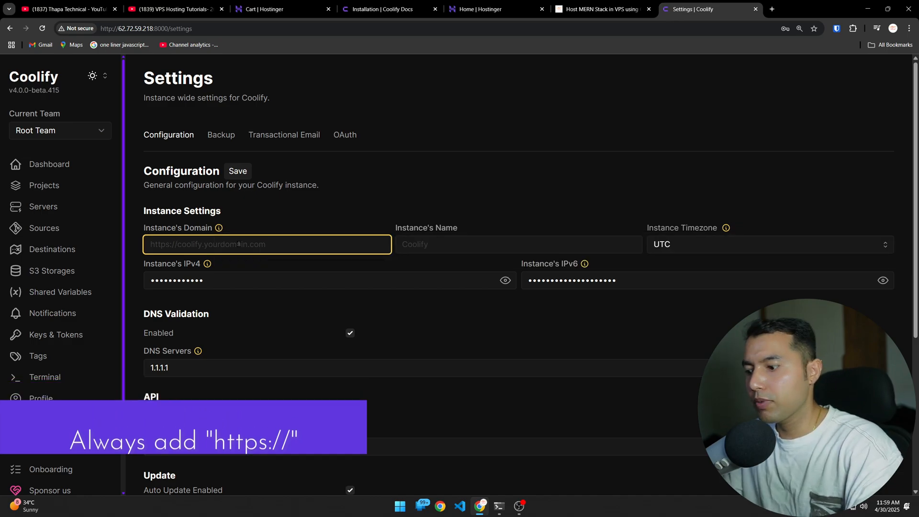
{"action": "type", "text": "https:"}
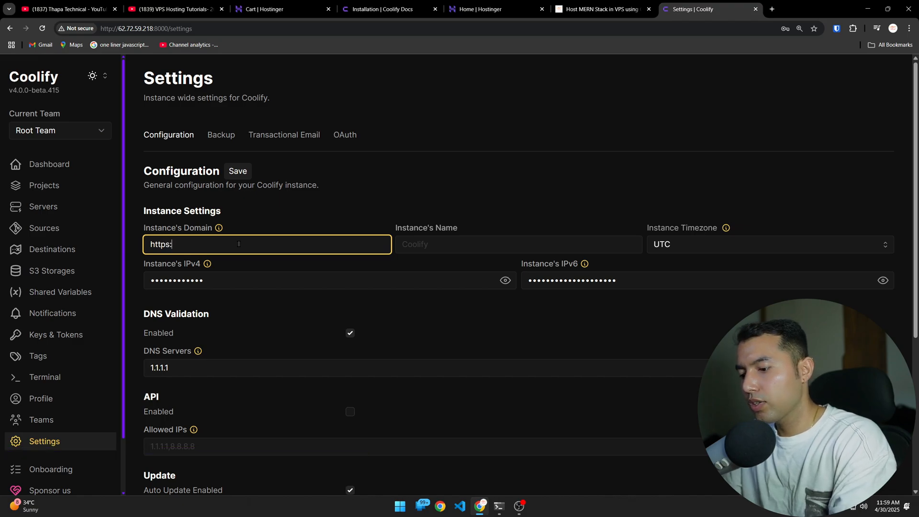
{"action": "type", "text": "//coolify"}
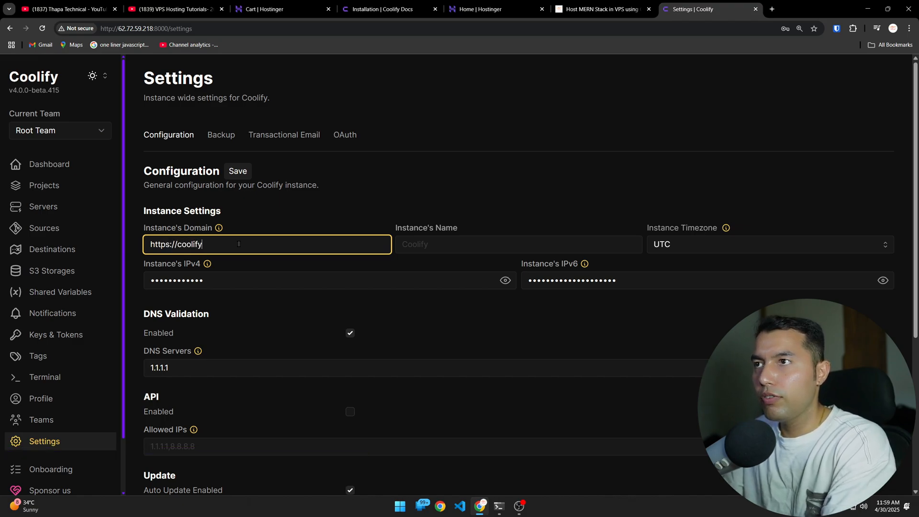
{"action": "type", "text": ".cod"}
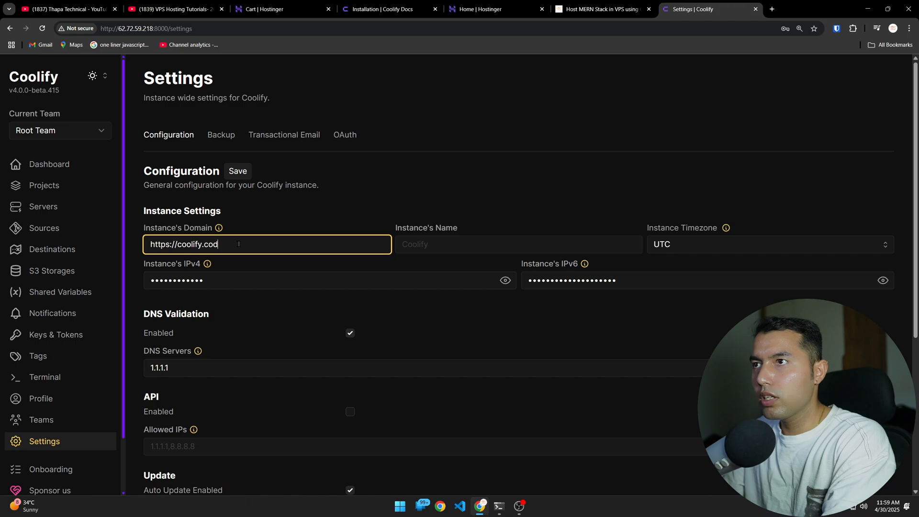
{"action": "type", "text": "ewithnepa"}
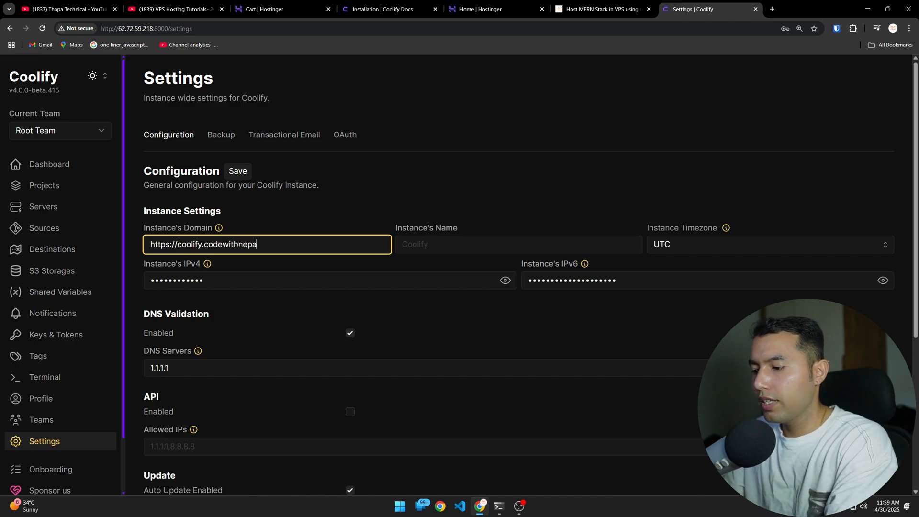
{"action": "type", "text": "l.com"}
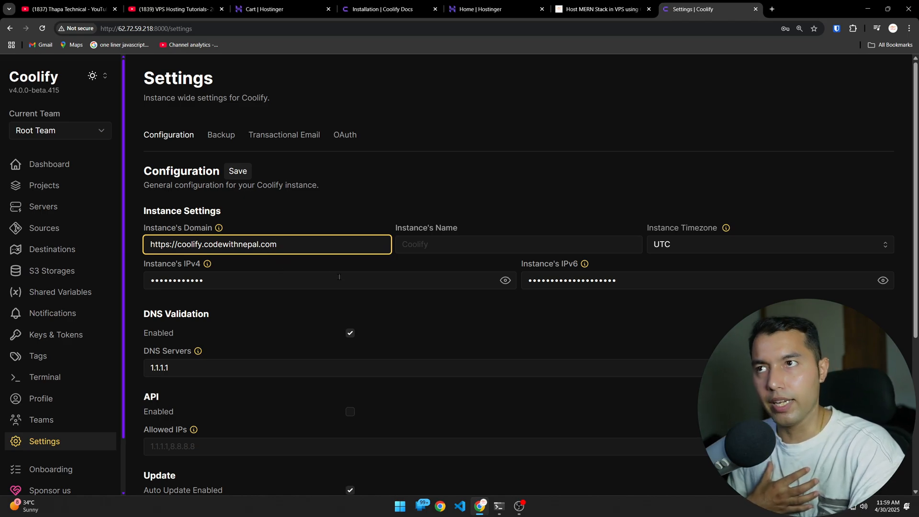
Step: Set the instance's name to Coolify and save the instance settings
{"action": "left_click", "coordinate": [458, 244]}
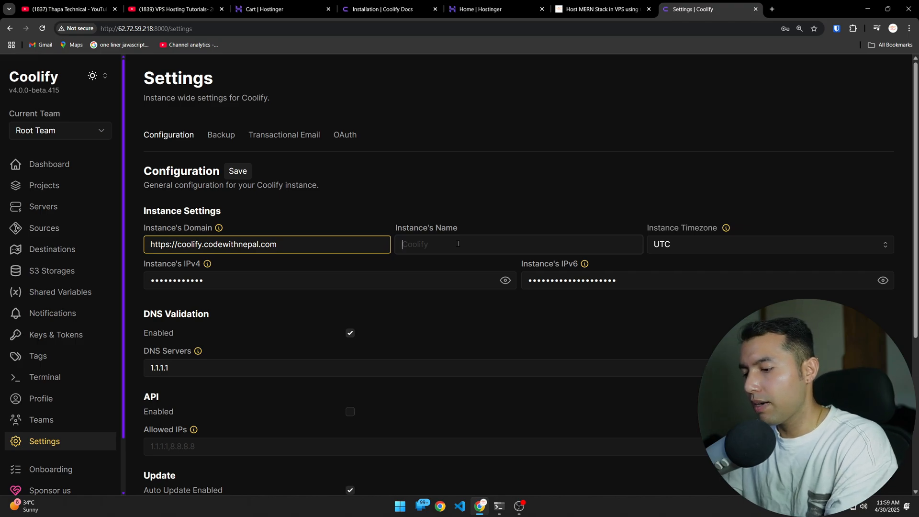
{"action": "left_click", "coordinate": [459, 243]}
{"action": "type", "text": "Coolify"}
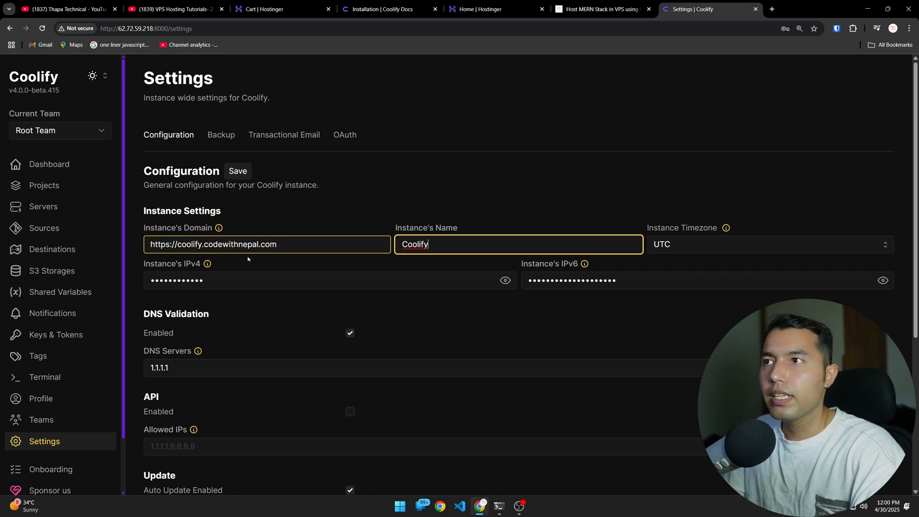
{"action": "scroll", "coordinate": [178, 215], "scroll_direction": "down", "scroll_amount": 3}
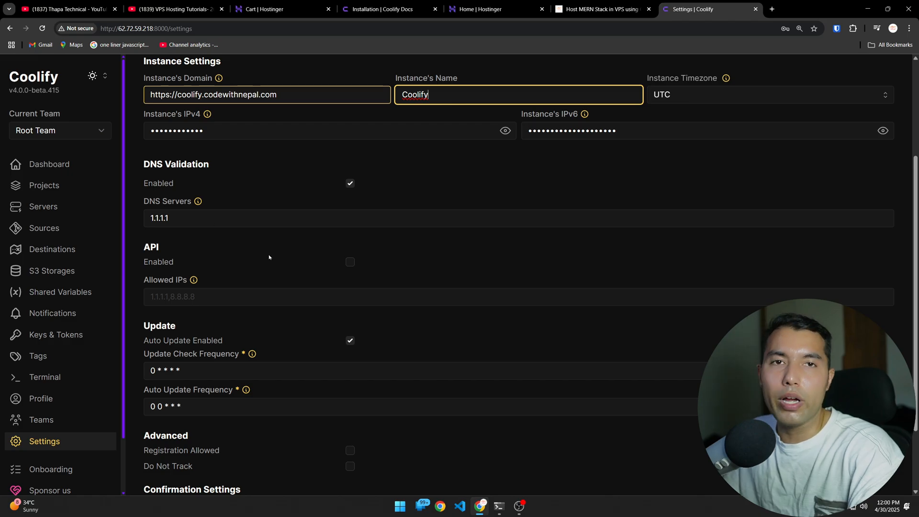
{"action": "scroll", "coordinate": [269, 273], "scroll_direction": "down", "scroll_amount": 2}
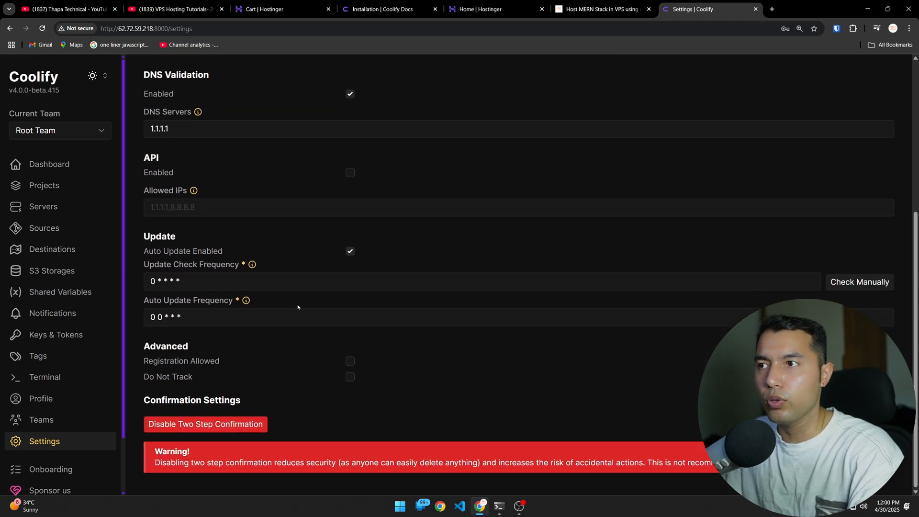
{"action": "scroll", "coordinate": [298, 307], "scroll_direction": "up", "scroll_amount": 5}
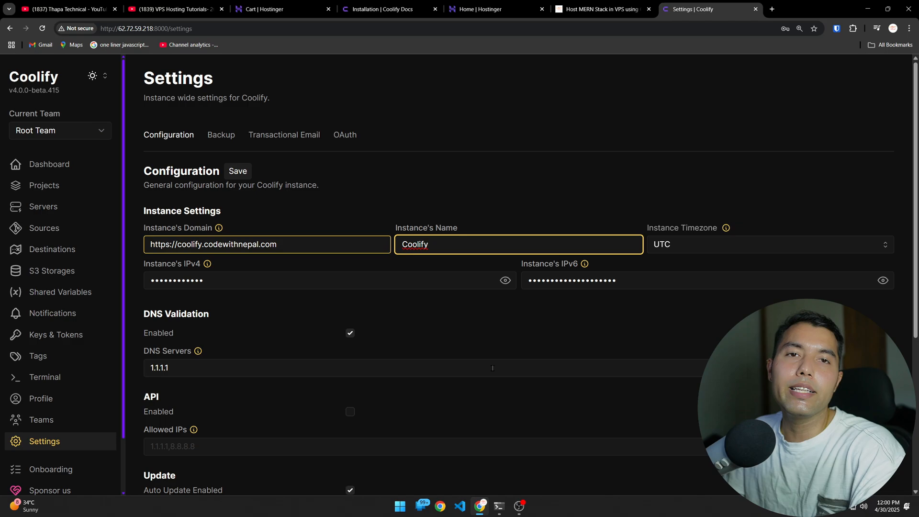
{"action": "left_click_drag", "start_coordinate": [278, 245], "coordinate": [143, 247]}
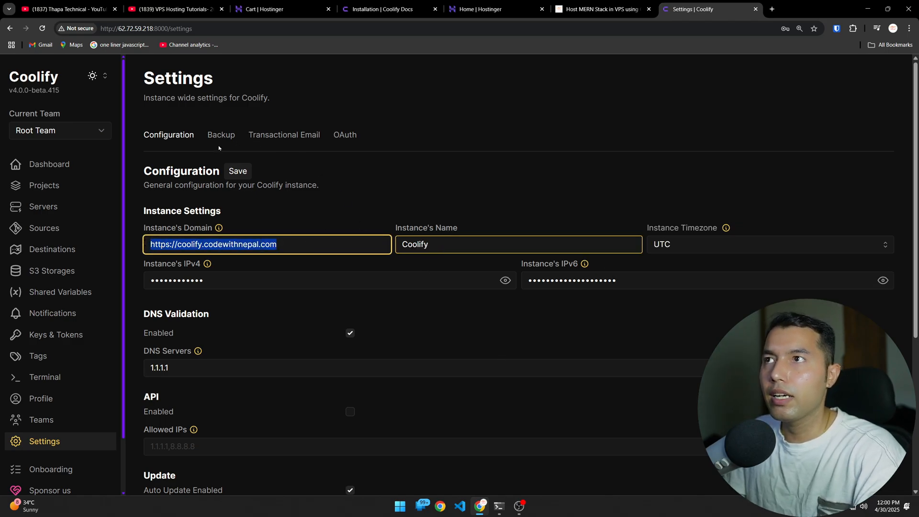
{"action": "left_click", "coordinate": [238, 171]}
{"action": "scroll", "coordinate": [402, 334], "scroll_direction": "down", "scroll_amount": 1}
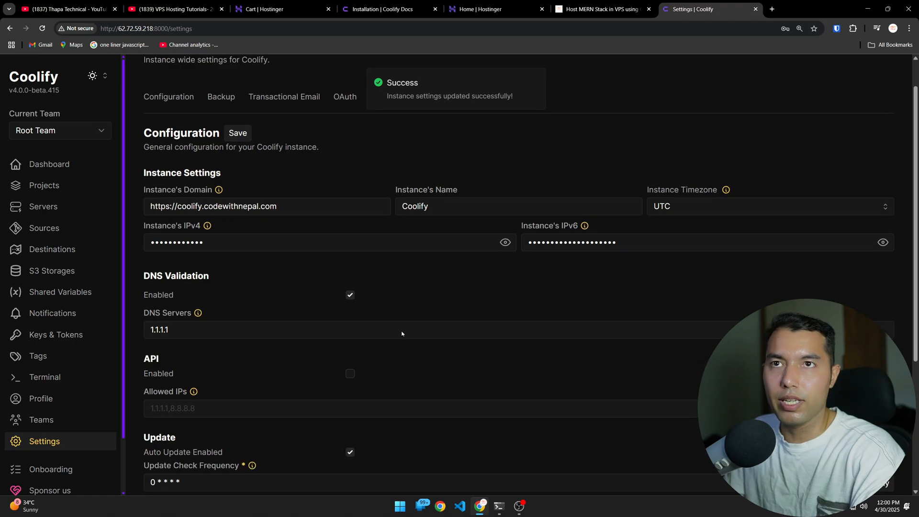
{"action": "scroll", "coordinate": [402, 333], "scroll_direction": "down", "scroll_amount": 4}
{"action": "scroll", "coordinate": [380, 421], "scroll_direction": "up", "scroll_amount": 5}
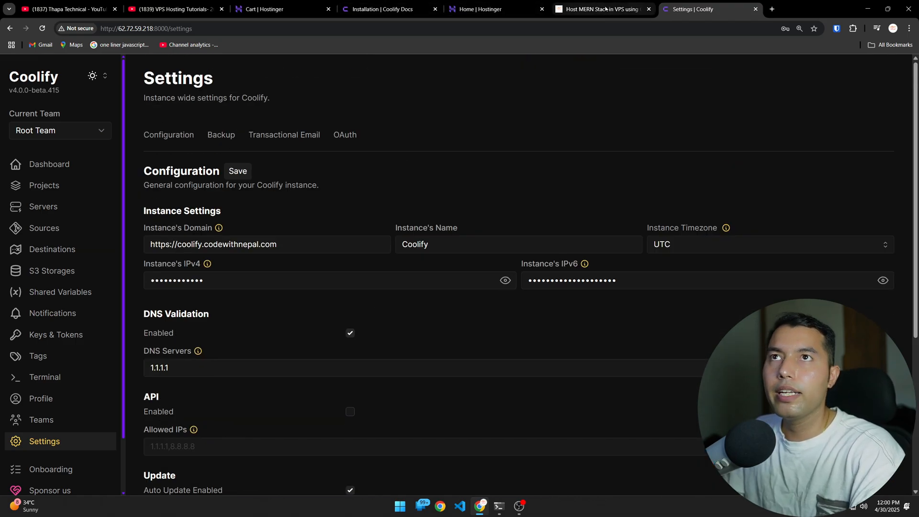
Step: Return to the Coolify deployment guide and advance it to the third step, Connect Your Domain
{"action": "left_click", "coordinate": [605, 9]}
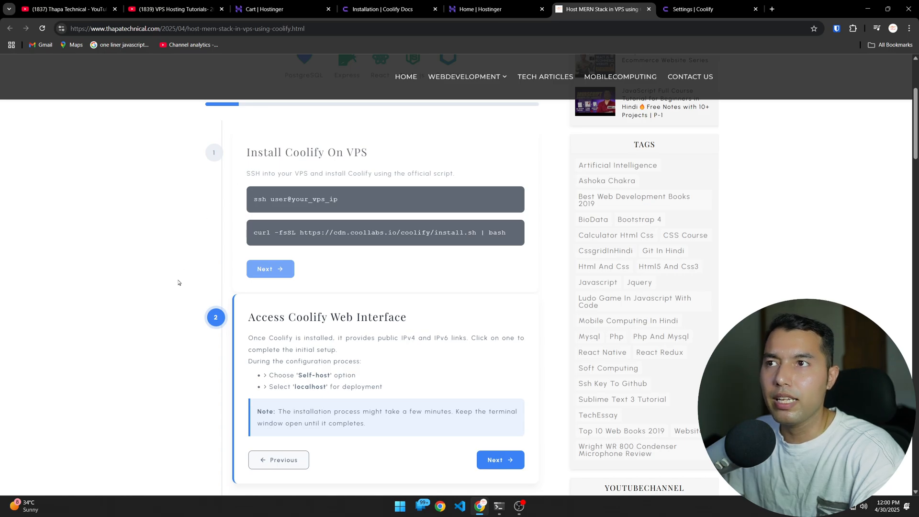
{"action": "scroll", "coordinate": [178, 283], "scroll_direction": "down", "scroll_amount": 4}
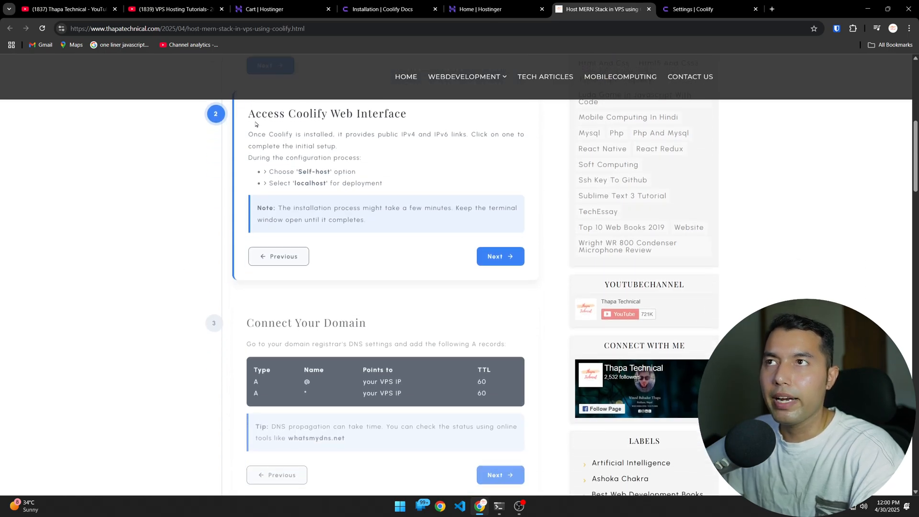
{"action": "left_click", "coordinate": [498, 256]}
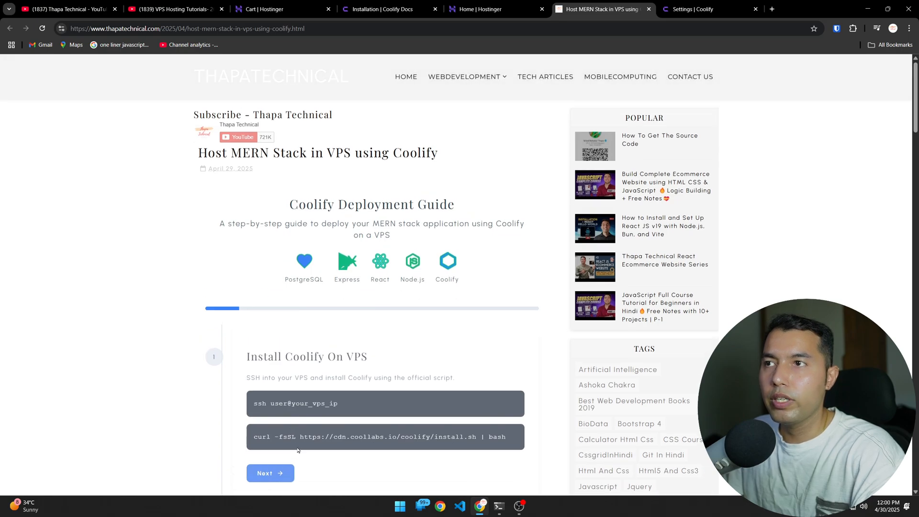
{"action": "left_click", "coordinate": [272, 477]}
{"action": "left_click", "coordinate": [498, 261]}
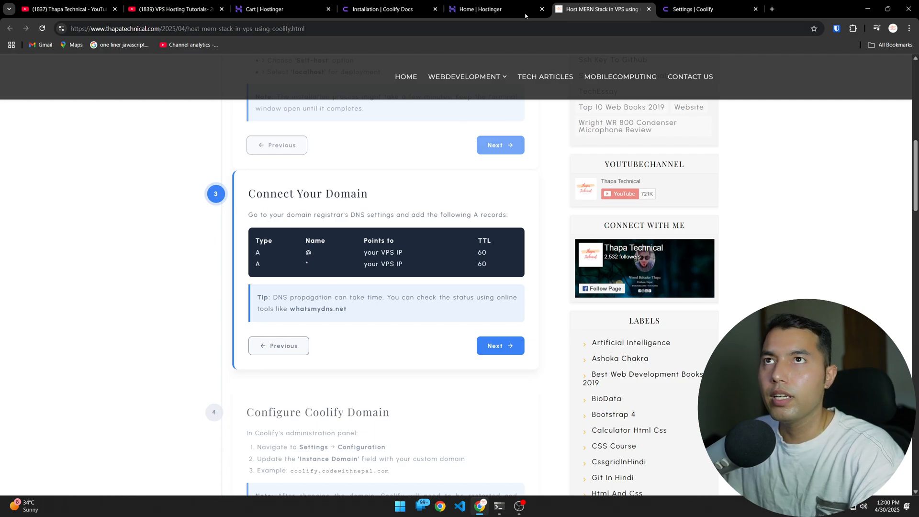
Step: Review the instance's domain entered in the Coolify settings
{"action": "left_click", "coordinate": [692, 7]}
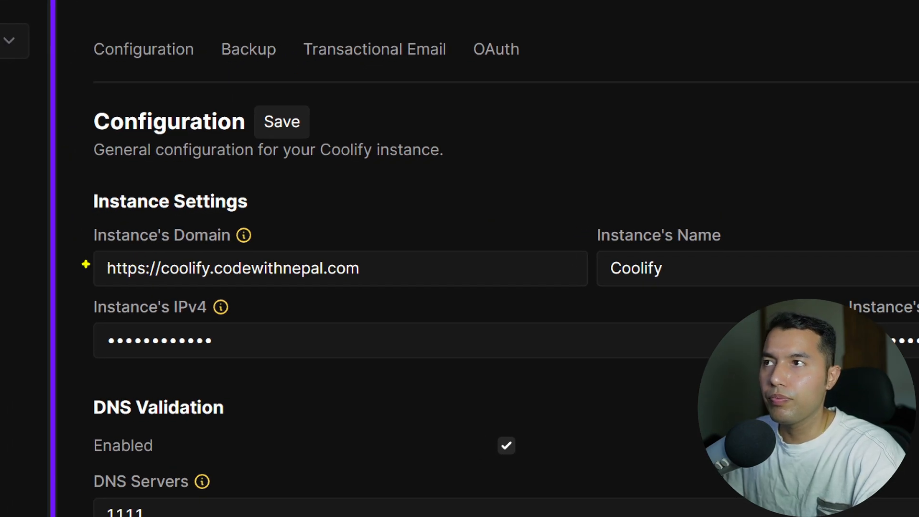
{"action": "mouse_move", "coordinate": [91, 247]}
{"action": "left_mouse_down"}
{"action": "mouse_move", "coordinate": [144, 292]}
{"action": "mouse_move", "coordinate": [395, 290]}
{"action": "left_mouse_up"}
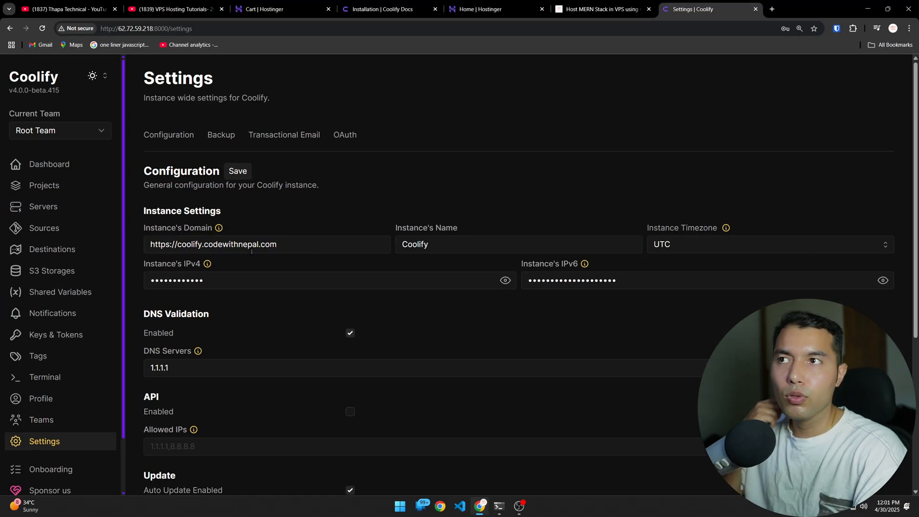
{"action": "triple_click", "coordinate": [205, 244]}
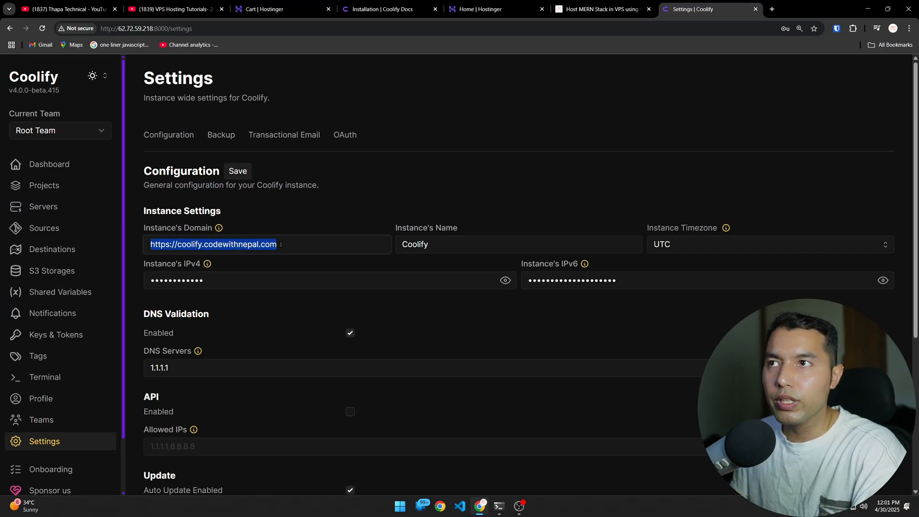
{"action": "left_click", "coordinate": [293, 246]}
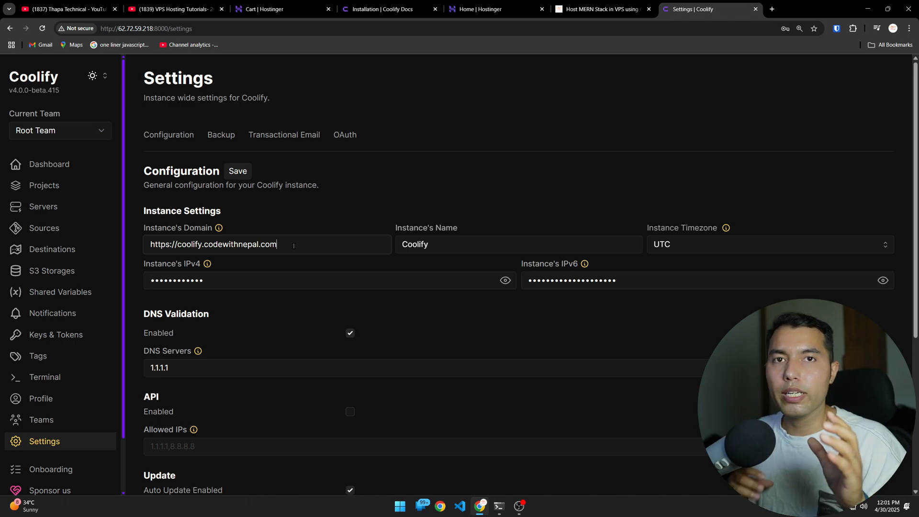
Step: Switch to the Hostinger dashboard and open the DNS / Nameservers page for the codewithnepal.com domain
{"action": "left_click", "coordinate": [602, 9]}
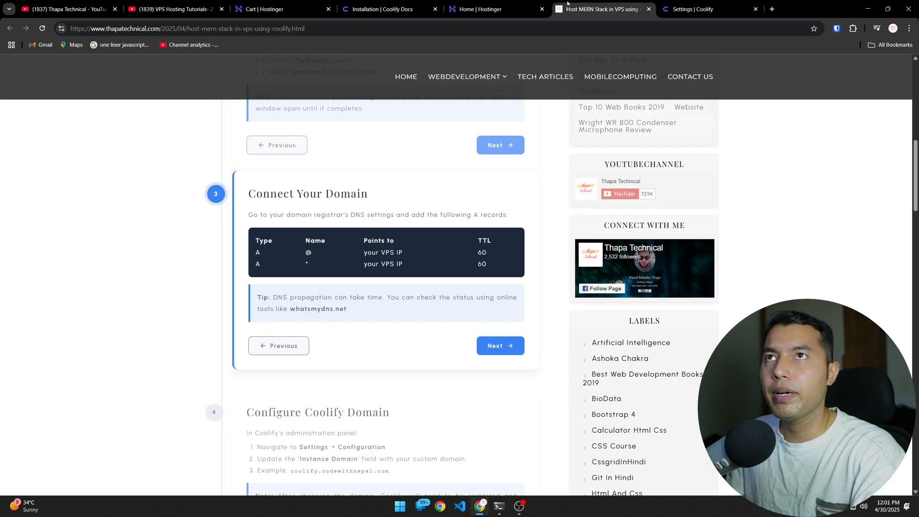
{"action": "left_click", "coordinate": [493, 9]}
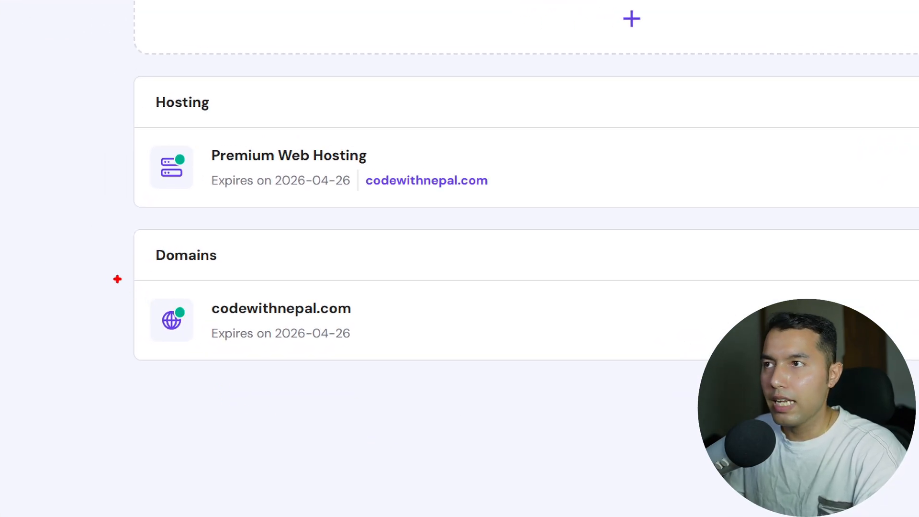
{"action": "left_click_drag", "start_coordinate": [115, 278], "coordinate": [429, 367]}
{"action": "key", "text": "Escape"}
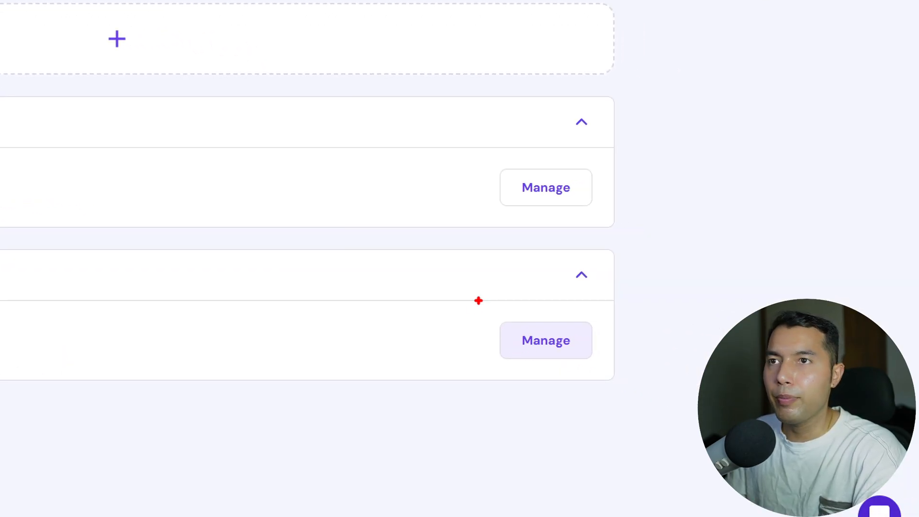
{"action": "left_click_drag", "start_coordinate": [698, 368], "coordinate": [781, 411]}
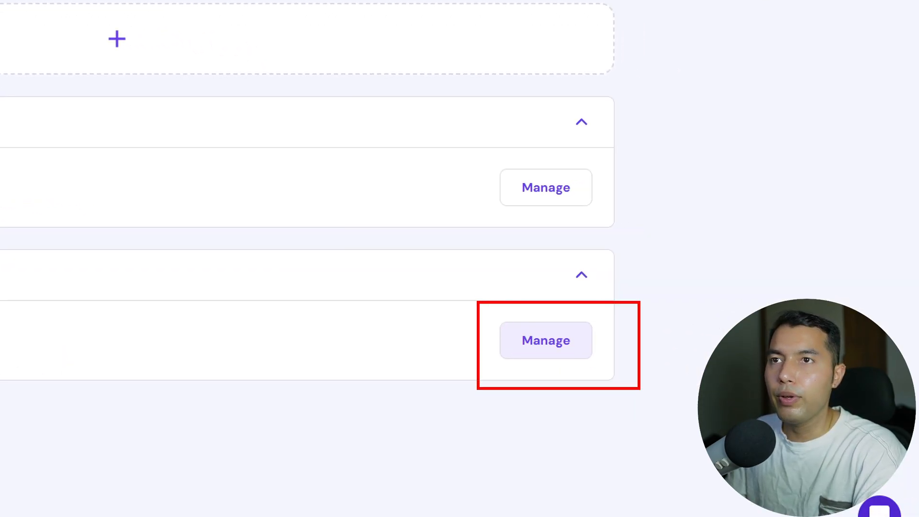
{"action": "key", "text": "Escape"}
{"action": "left_click", "coordinate": [546, 341]}
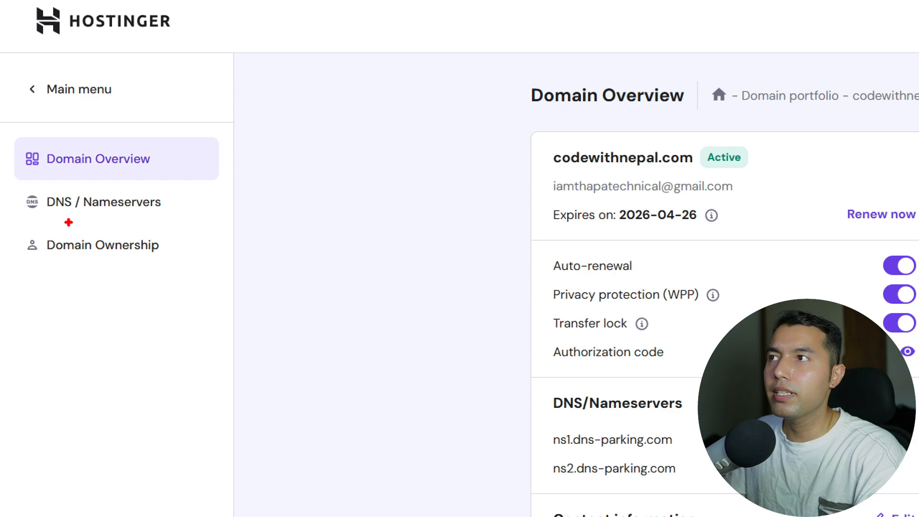
{"action": "mouse_move", "coordinate": [12, 187]}
{"action": "left_mouse_down"}
{"action": "mouse_move", "coordinate": [60, 222]}
{"action": "mouse_move", "coordinate": [163, 214]}
{"action": "mouse_move", "coordinate": [185, 223]}
{"action": "left_mouse_up"}
{"action": "left_click", "coordinate": [120, 207]}
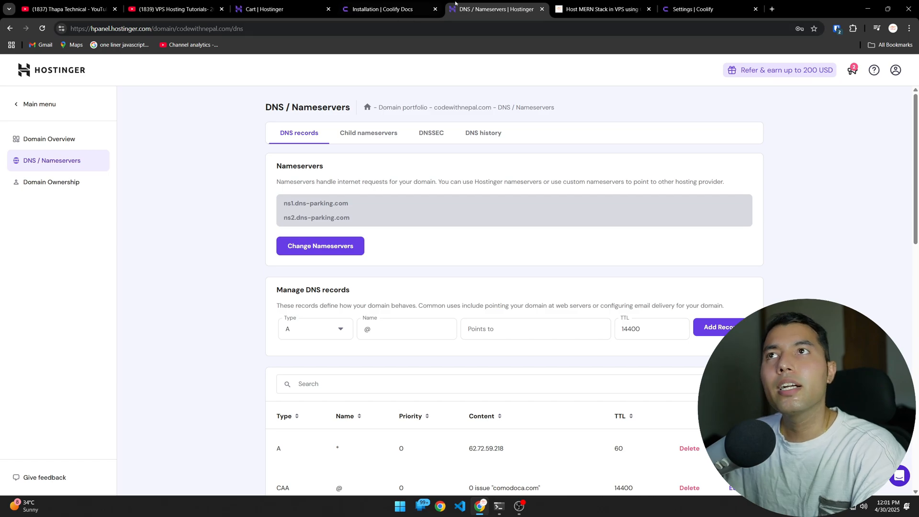
Step: Check the A records required by the deployment guide's Connect Your Domain step
{"action": "left_click", "coordinate": [599, 9]}
{"action": "left_click", "coordinate": [694, 9]}
{"action": "left_click", "coordinate": [590, 10]}
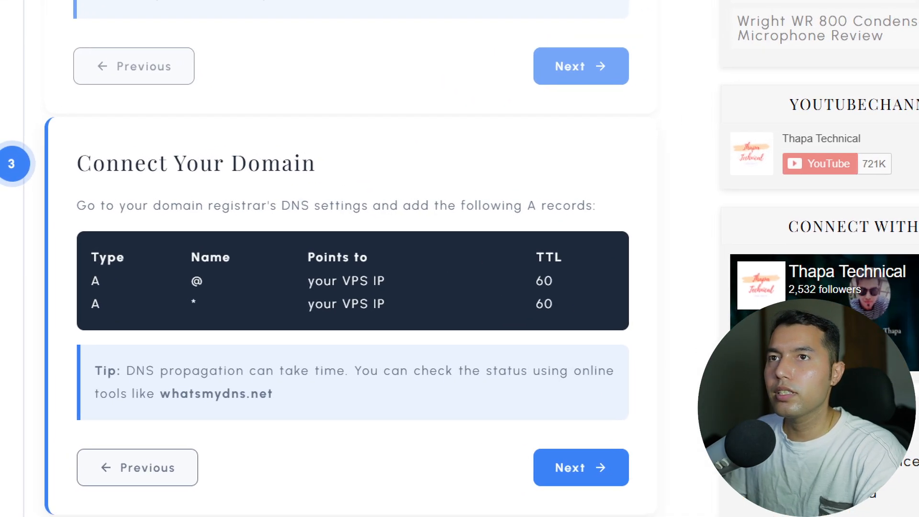
Step: Study the name, target and TTL of the @ and * A records in the guide's domain table
{"action": "mouse_move", "coordinate": [55, 139]}
{"action": "left_mouse_down"}
{"action": "mouse_move", "coordinate": [194, 379]}
{"action": "mouse_move", "coordinate": [579, 423]}
{"action": "left_mouse_up"}
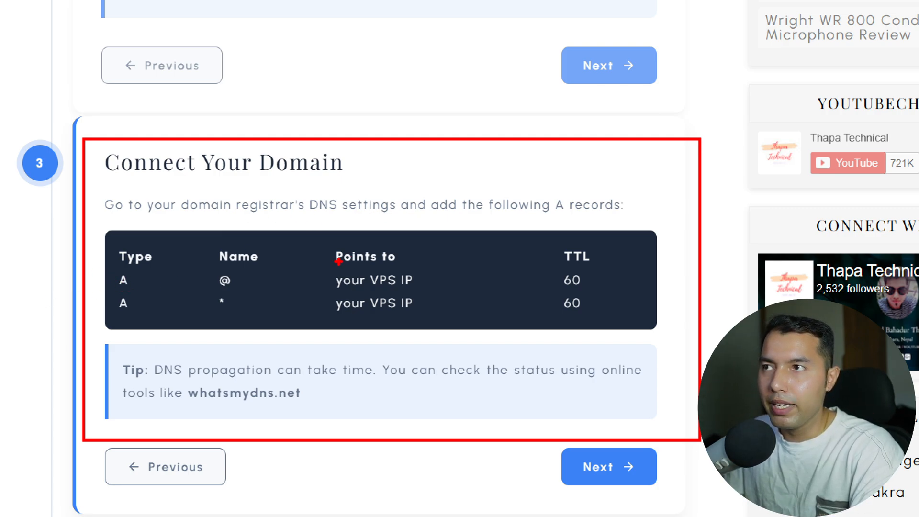
{"action": "left_click_drag", "start_coordinate": [221, 289], "coordinate": [234, 289]}
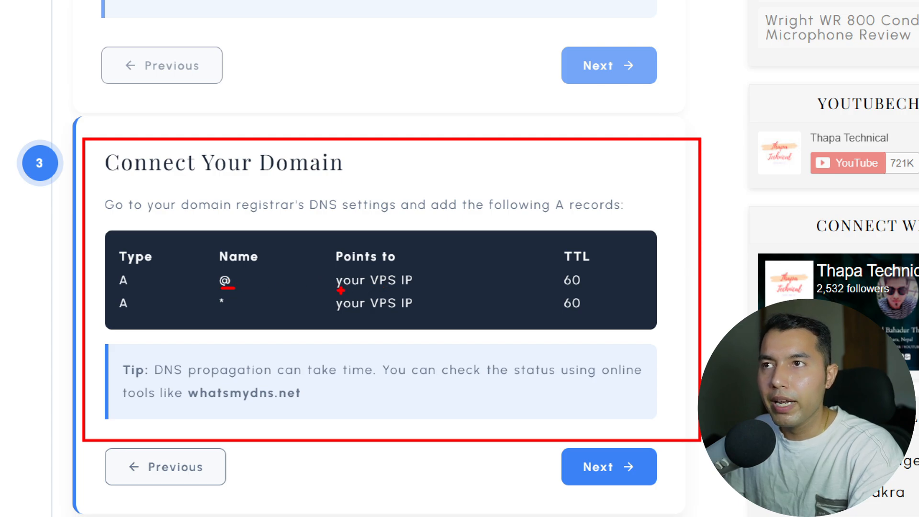
{"action": "left_click_drag", "start_coordinate": [338, 290], "coordinate": [424, 289]}
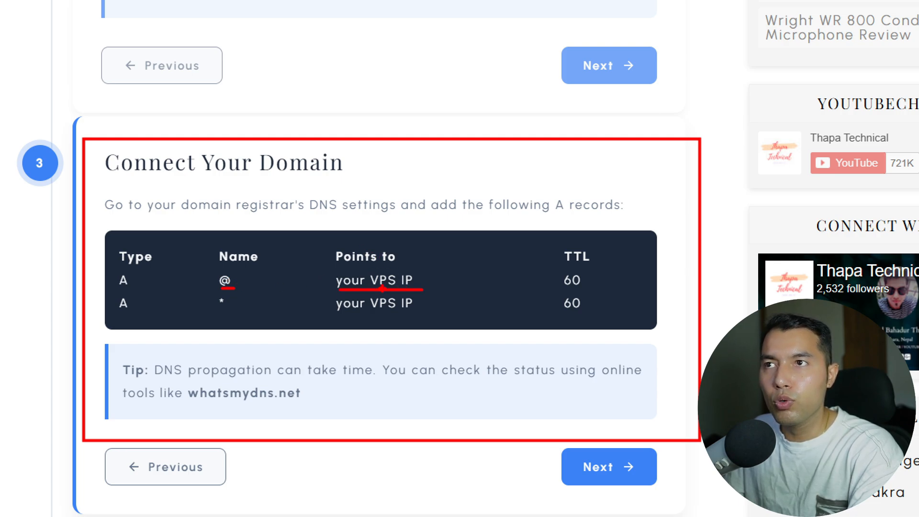
{"action": "left_click_drag", "start_coordinate": [565, 287], "coordinate": [590, 287]}
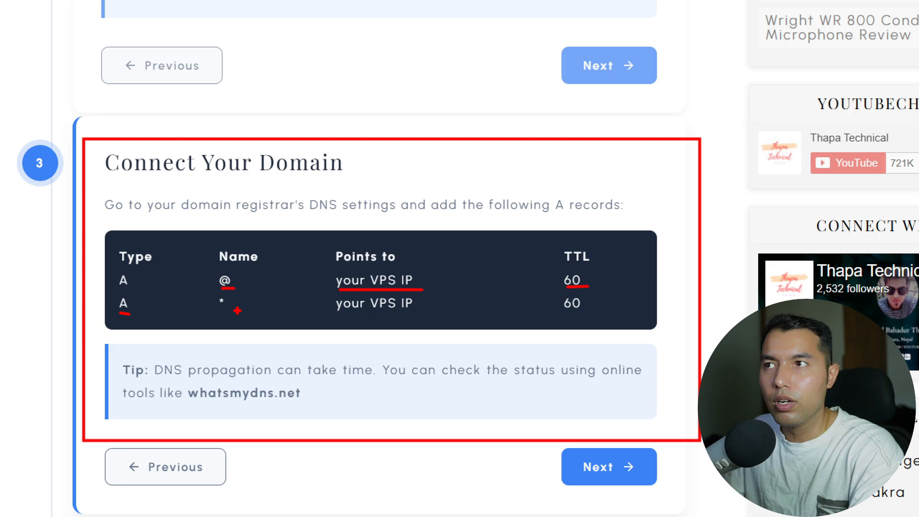
{"action": "left_click_drag", "start_coordinate": [218, 307], "coordinate": [234, 307]}
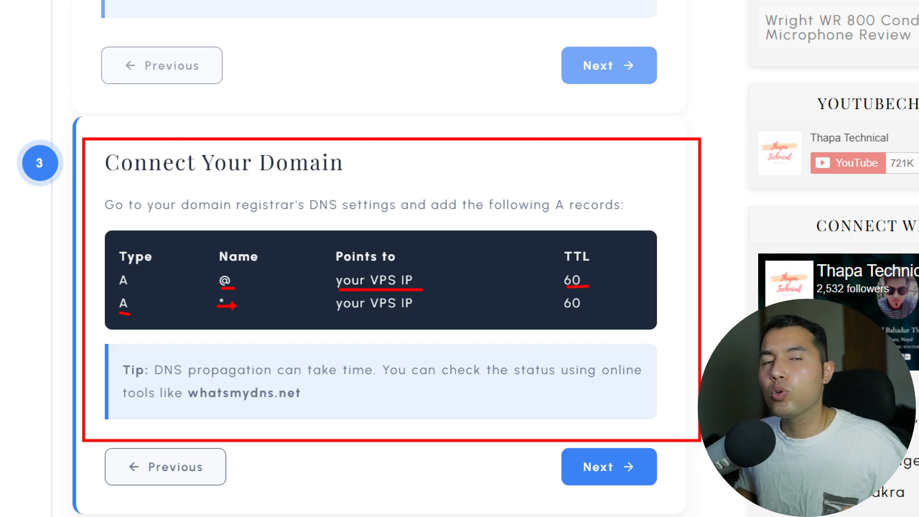
{"action": "left_click_drag", "start_coordinate": [234, 305], "coordinate": [239, 304]}
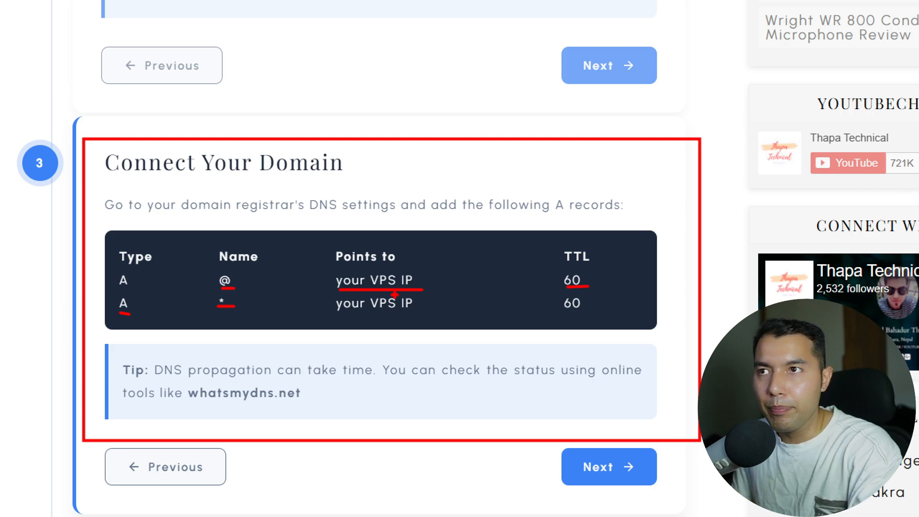
{"action": "left_click_drag", "start_coordinate": [341, 315], "coordinate": [406, 314]}
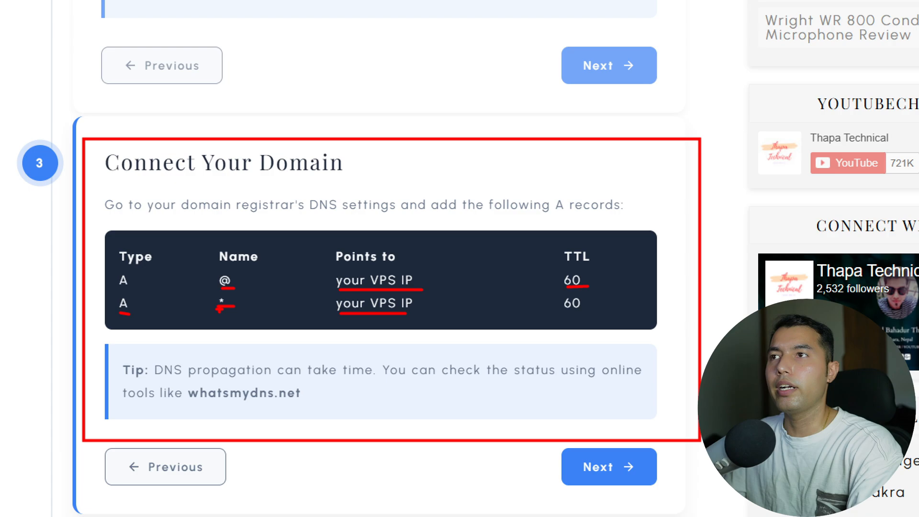
{"action": "key", "text": "Escape"}
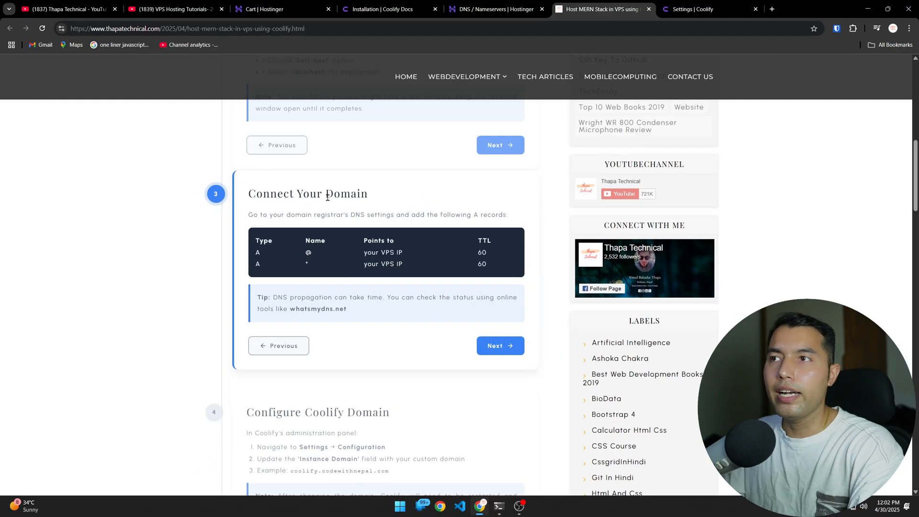
Step: Return to the Coolify settings and distinguish the coolify subdomain from the main codewithnepal.com domain in the instance's domain
{"action": "left_click", "coordinate": [685, 9]}
{"action": "key", "text": "ctrl+1"}
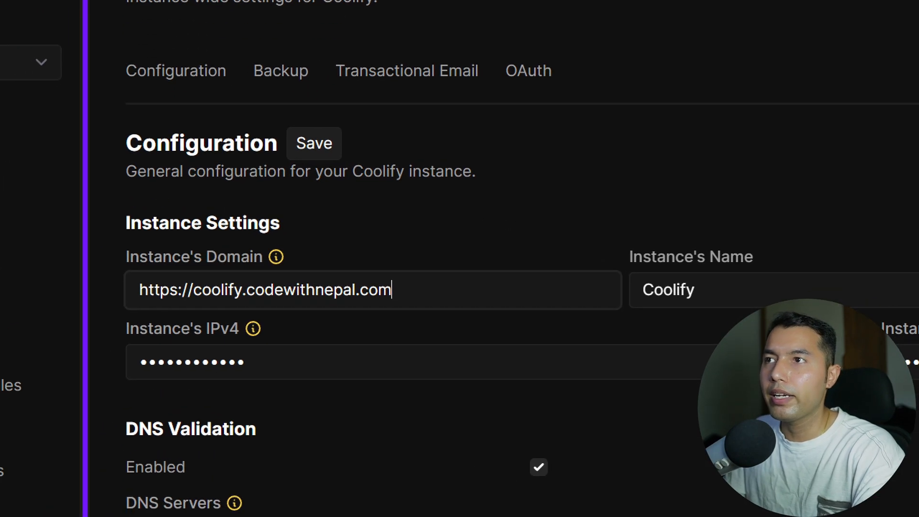
{"action": "left_click", "coordinate": [350, 331]}
{"action": "left_click_drag", "start_coordinate": [252, 303], "coordinate": [396, 302]}
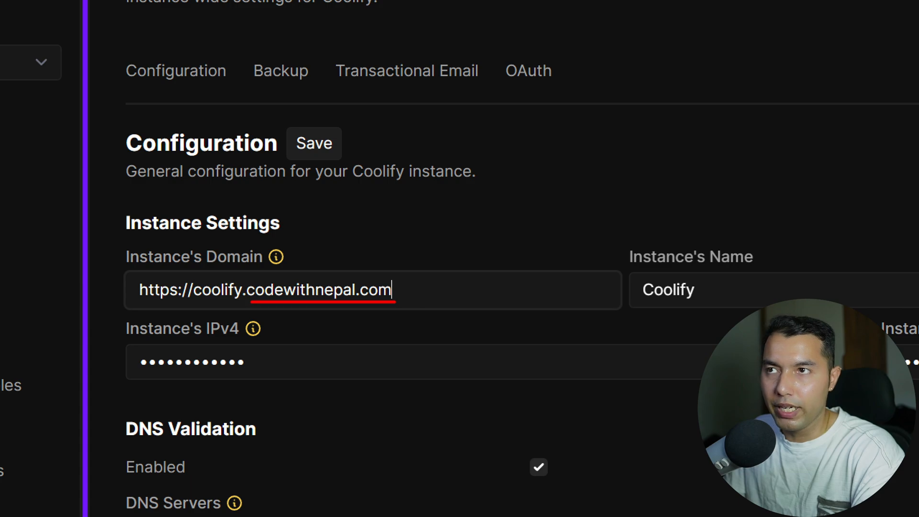
{"action": "key", "text": "y"}
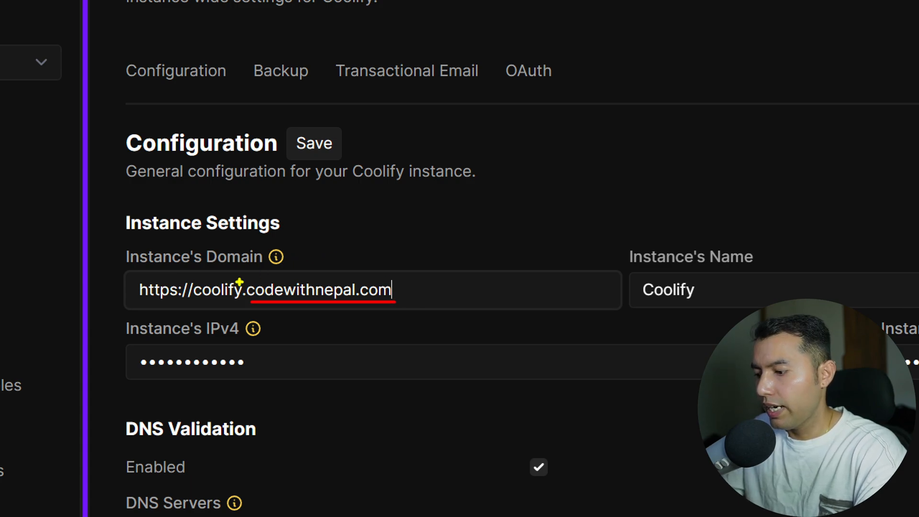
{"action": "left_click_drag", "start_coordinate": [197, 280], "coordinate": [243, 279]}
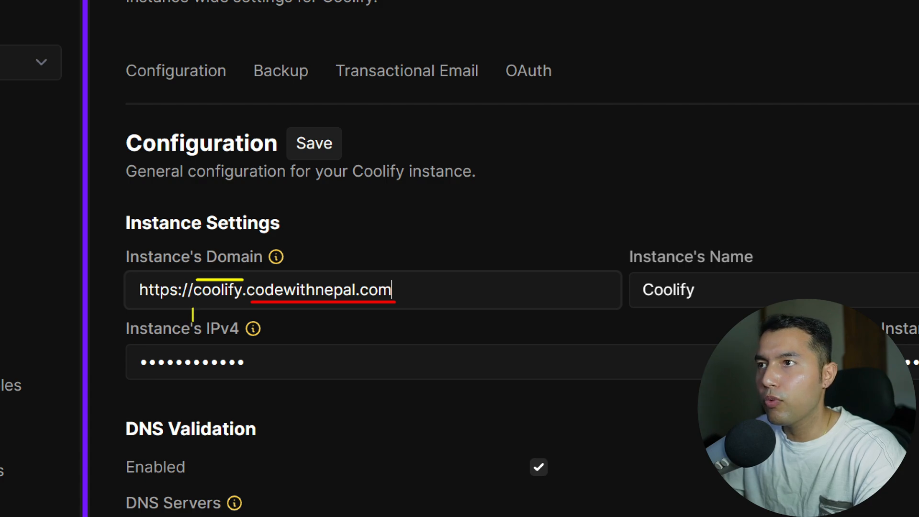
{"action": "type", "text": "subdaom"}
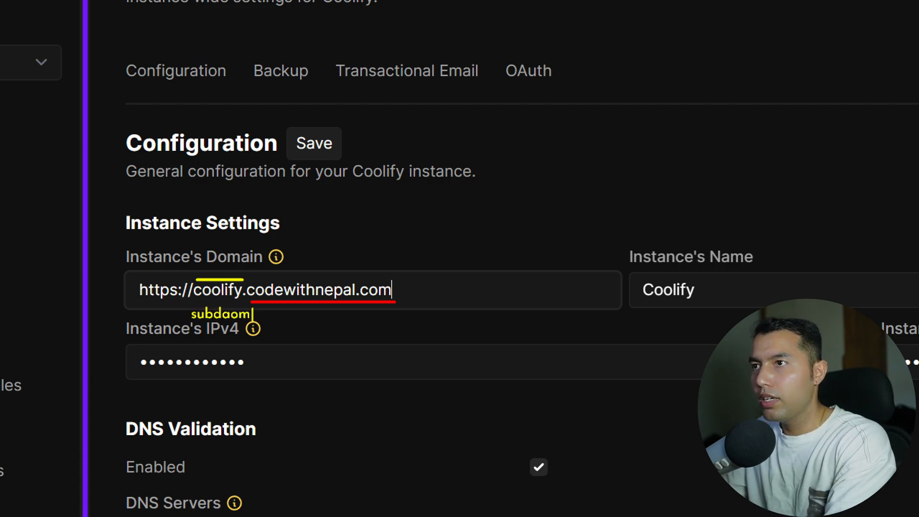
{"action": "key", "text": "BackSpace"}
{"action": "key", "text": "BackSpace"}
{"action": "key", "text": "BackSpace"}
{"action": "type", "text": "omain"}
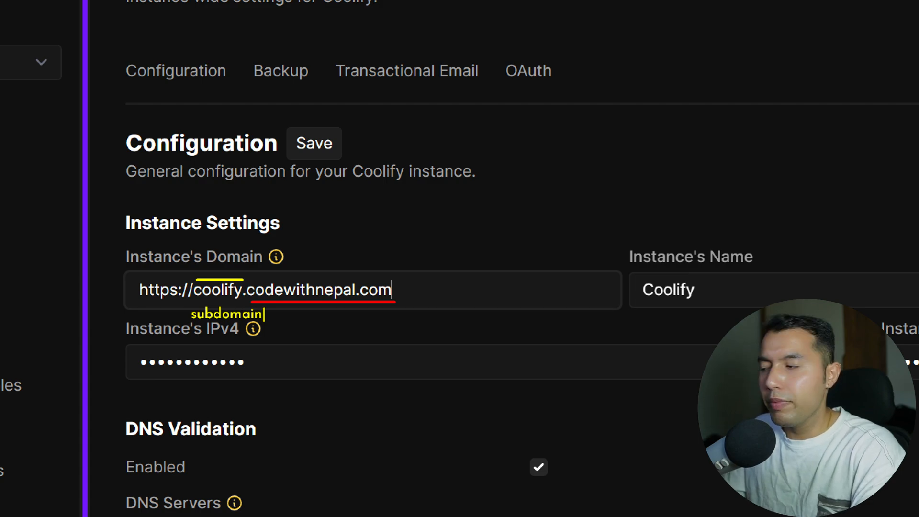
{"action": "mouse_move", "coordinate": [349, 325]}
{"action": "left_mouse_down"}
{"action": "mouse_move", "coordinate": [323, 354]}
{"action": "mouse_move", "coordinate": [347, 354]}
{"action": "mouse_move", "coordinate": [368, 334]}
{"action": "left_mouse_up"}
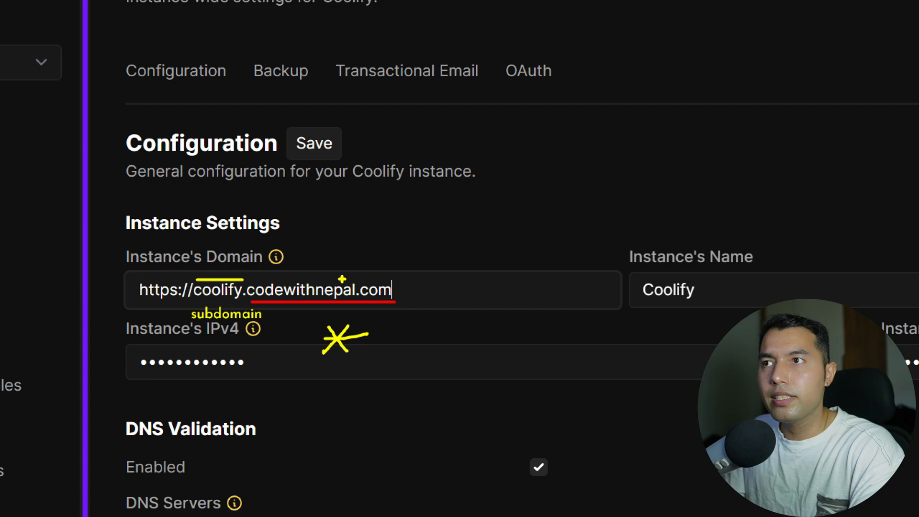
{"action": "mouse_move", "coordinate": [341, 270]}
{"action": "left_mouse_down"}
{"action": "mouse_move", "coordinate": [351, 277]}
{"action": "mouse_move", "coordinate": [380, 225]}
{"action": "left_mouse_up"}
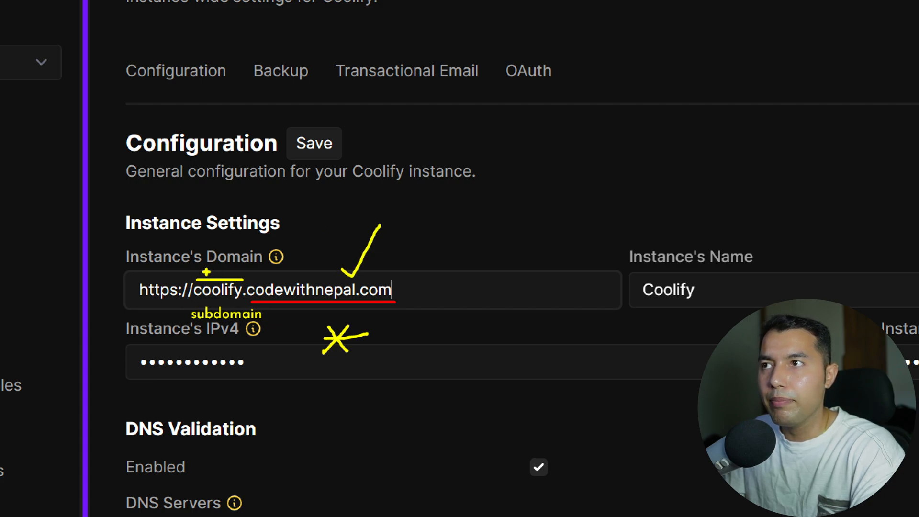
{"action": "left_click_drag", "start_coordinate": [207, 257], "coordinate": [226, 238]}
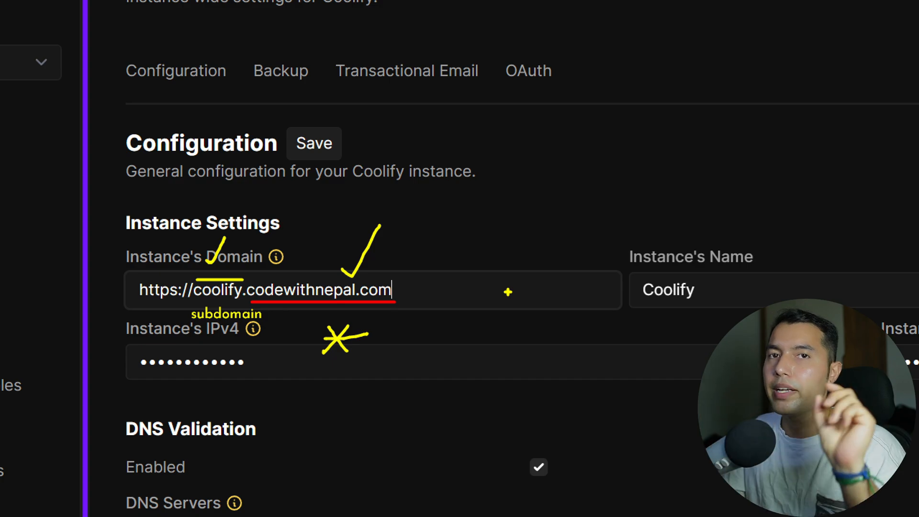
{"action": "key", "text": "Escape"}
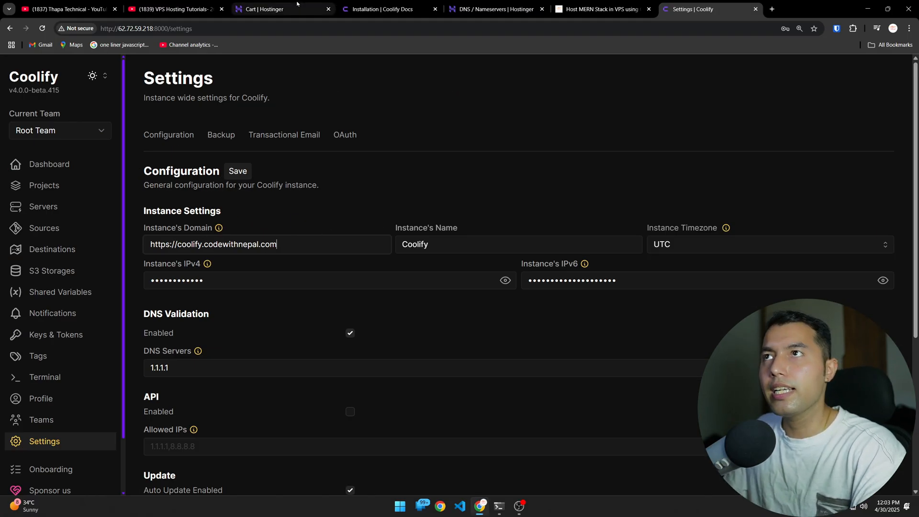
Step: Switch to the Hostinger DNS page and inspect the existing wildcard A record for codewithnepal.com
{"action": "left_click", "coordinate": [490, 9]}
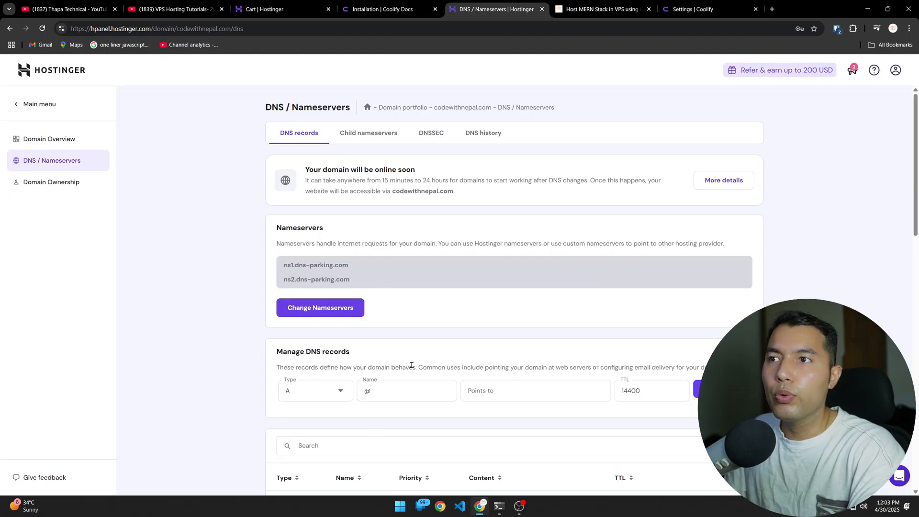
{"action": "scroll", "coordinate": [412, 365], "scroll_direction": "down", "scroll_amount": 3}
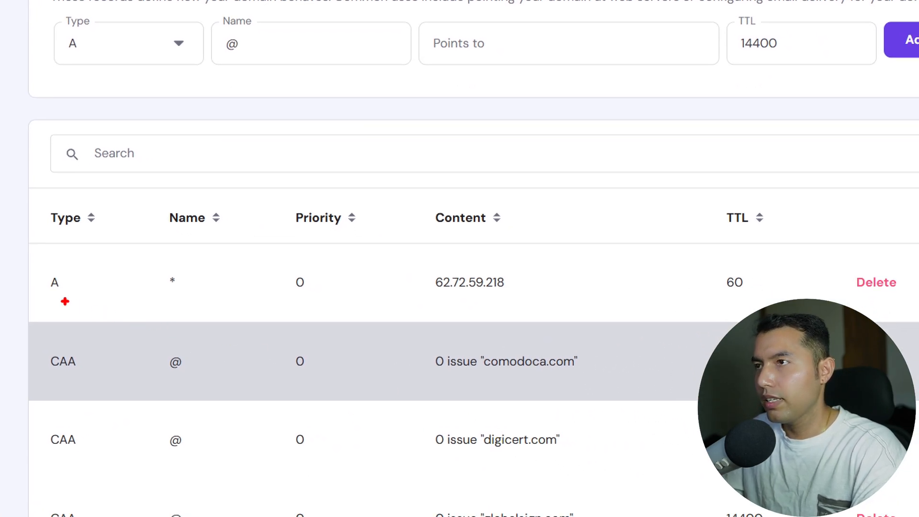
{"action": "mouse_move", "coordinate": [38, 259]}
{"action": "left_mouse_down"}
{"action": "mouse_move", "coordinate": [189, 306]}
{"action": "mouse_move", "coordinate": [344, 294]}
{"action": "mouse_move", "coordinate": [509, 312]}
{"action": "mouse_move", "coordinate": [523, 285]}
{"action": "mouse_move", "coordinate": [558, 300]}
{"action": "mouse_move", "coordinate": [916, 307]}
{"action": "left_mouse_up"}
{"action": "key", "text": "Escape"}
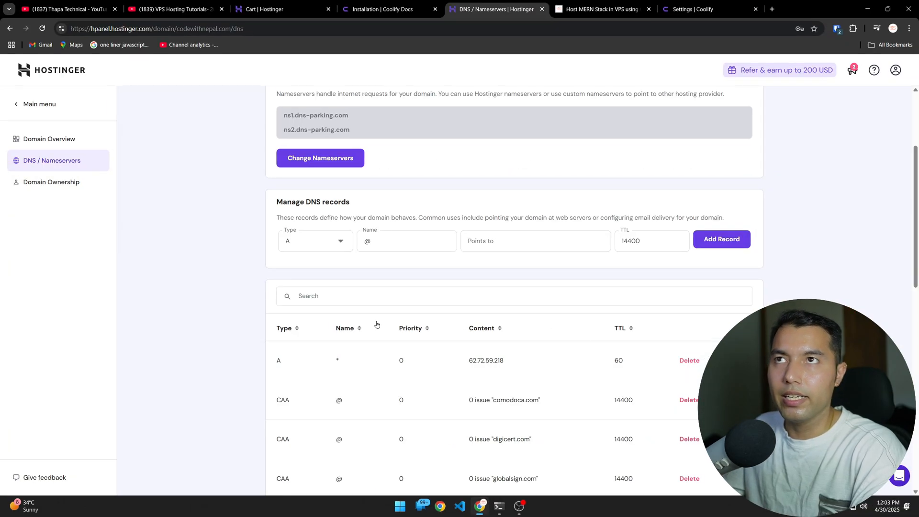
Step: Fill in the DNS record form with type A, name *, target 62.72.59.218 and TTL 60
{"action": "left_click", "coordinate": [499, 241]}
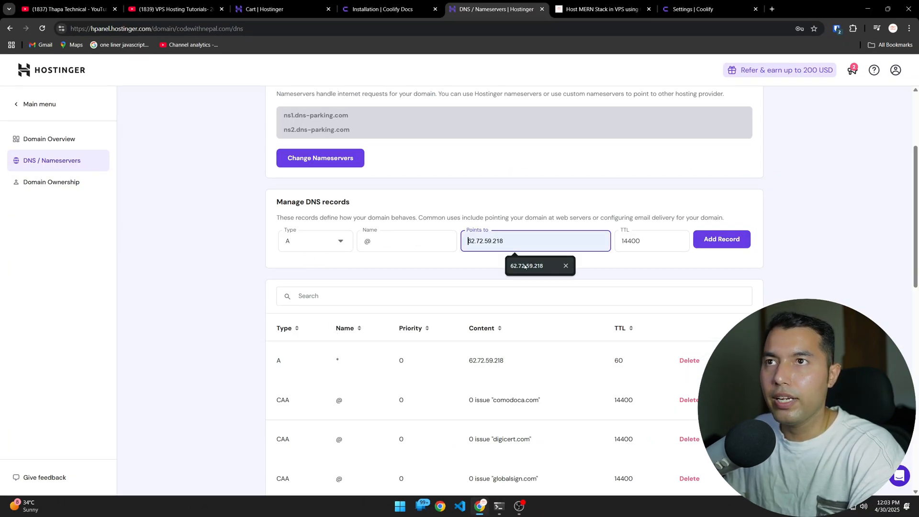
{"action": "left_click", "coordinate": [527, 266]}
{"action": "left_click_drag", "start_coordinate": [643, 242], "coordinate": [607, 243]}
{"action": "type", "text": "60"}
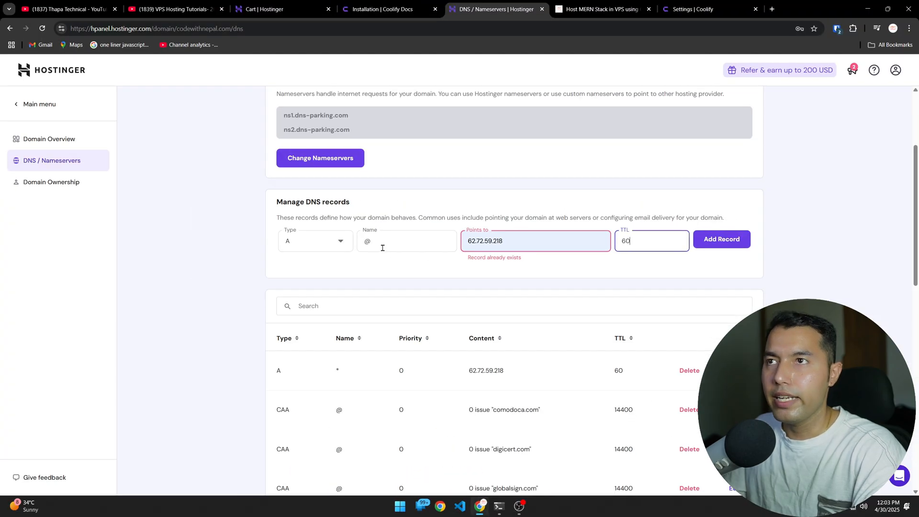
{"action": "left_click", "coordinate": [382, 248]}
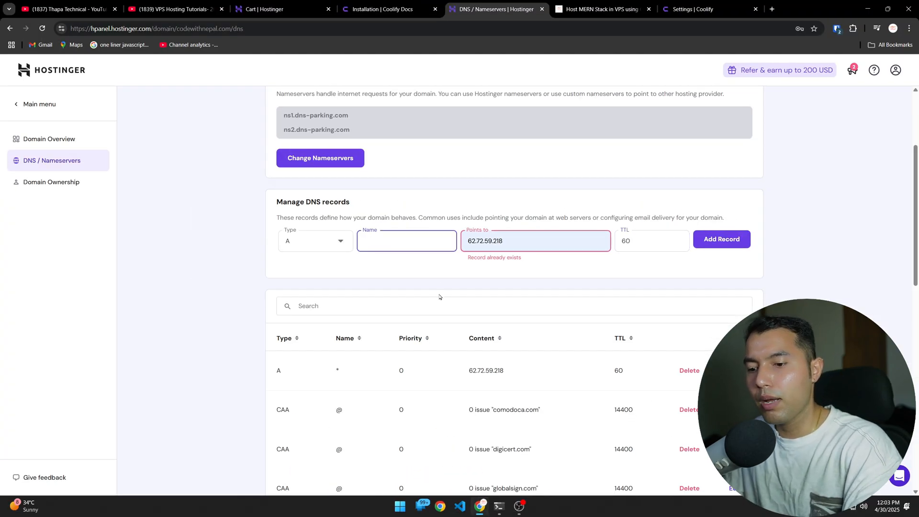
{"action": "left_click", "coordinate": [429, 293]}
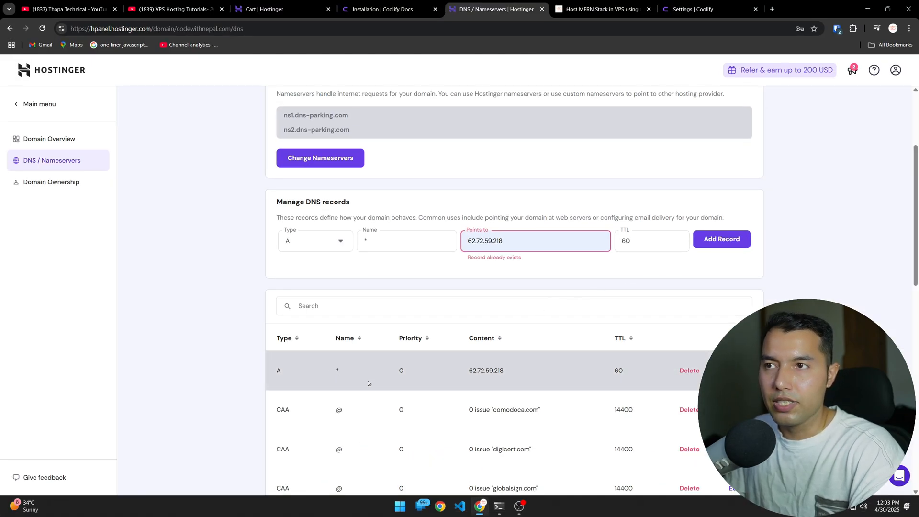
Step: Inspect the existing @ A record at the end of the domain's DNS records list
{"action": "scroll", "coordinate": [369, 383], "scroll_direction": "down", "scroll_amount": 10}
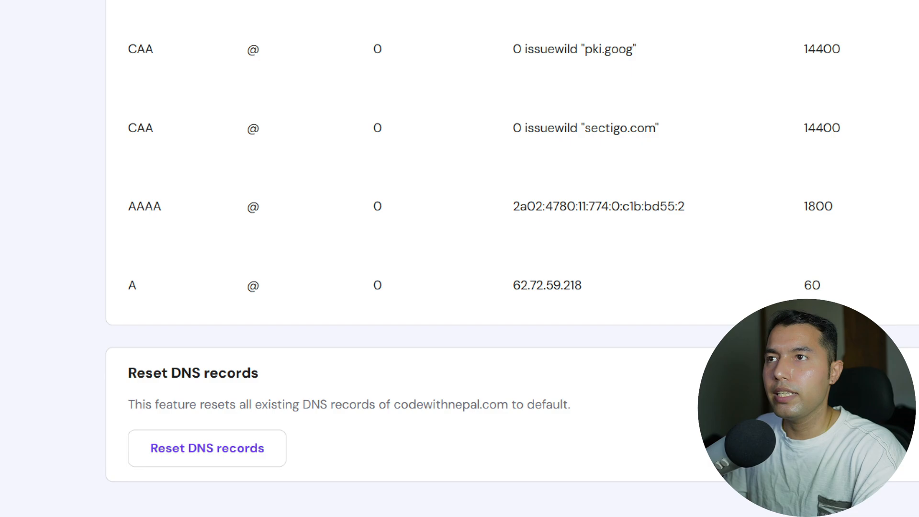
{"action": "left_click_drag", "start_coordinate": [68, 258], "coordinate": [860, 316]}
{"action": "left_click_drag", "start_coordinate": [357, 317], "coordinate": [448, 280]}
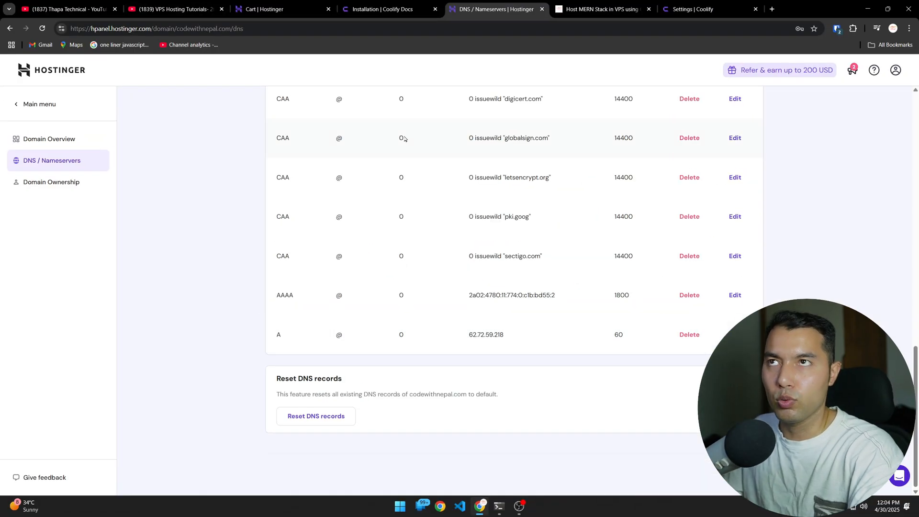
{"action": "scroll", "coordinate": [405, 139], "scroll_direction": "up", "scroll_amount": 5}
Step: Return to the deployment guide and read the Configure Coolify Domain and optional DNS settings steps
{"action": "left_click", "coordinate": [602, 6]}
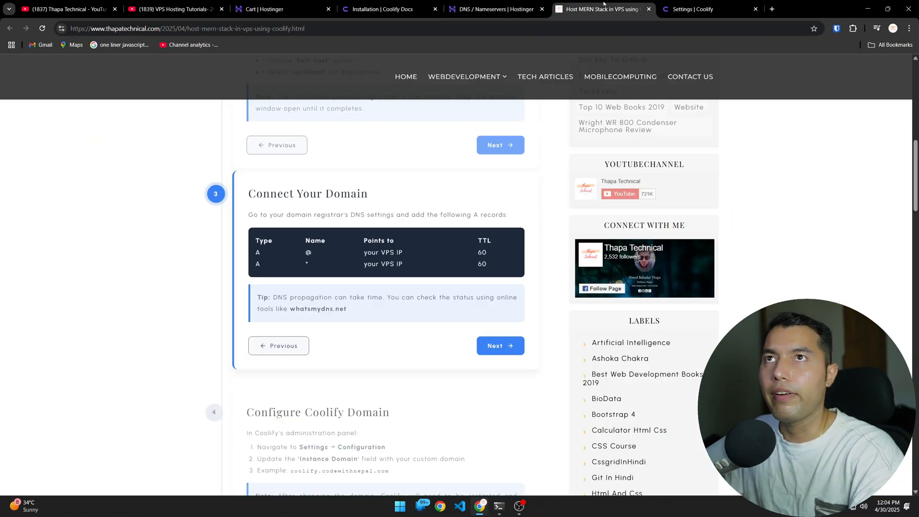
{"action": "scroll", "coordinate": [399, 352], "scroll_direction": "down", "scroll_amount": 5}
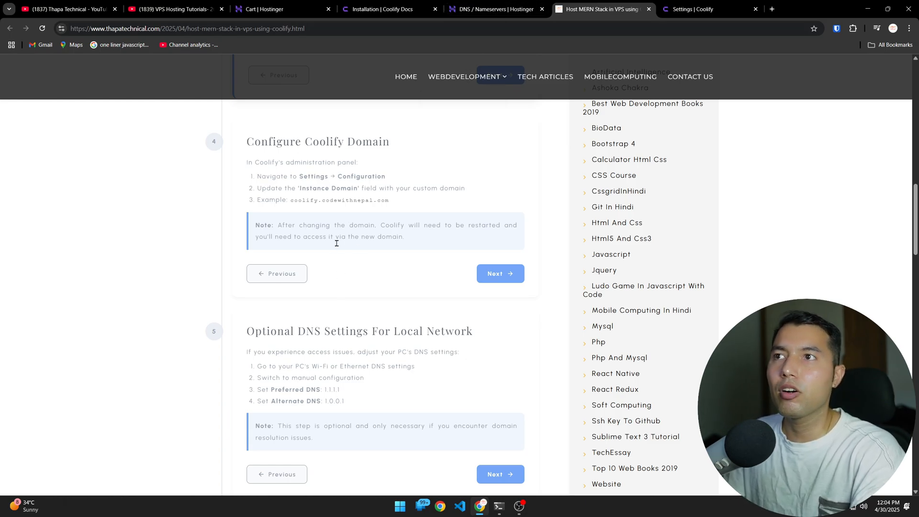
{"action": "scroll", "coordinate": [366, 306], "scroll_direction": "down", "scroll_amount": 4}
{"action": "left_click", "coordinate": [747, 8]}
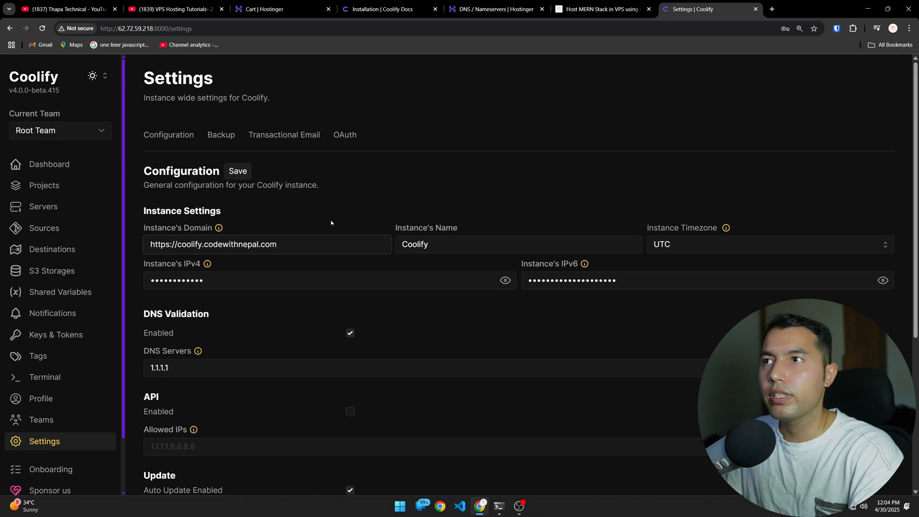
{"action": "left_click_drag", "start_coordinate": [315, 242], "coordinate": [149, 247]}
{"action": "key", "text": "ctrl+c"}
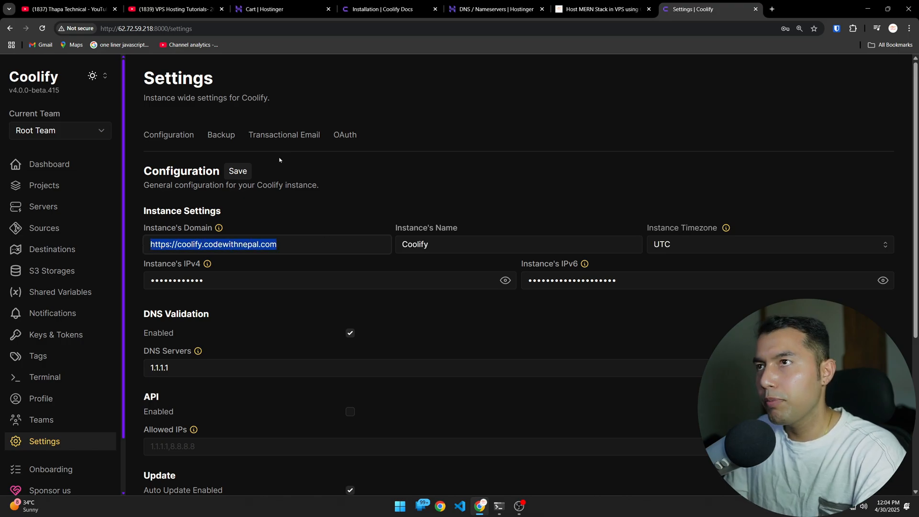
{"action": "left_click", "coordinate": [772, 9]}
{"action": "key", "text": "ctrl+v"}
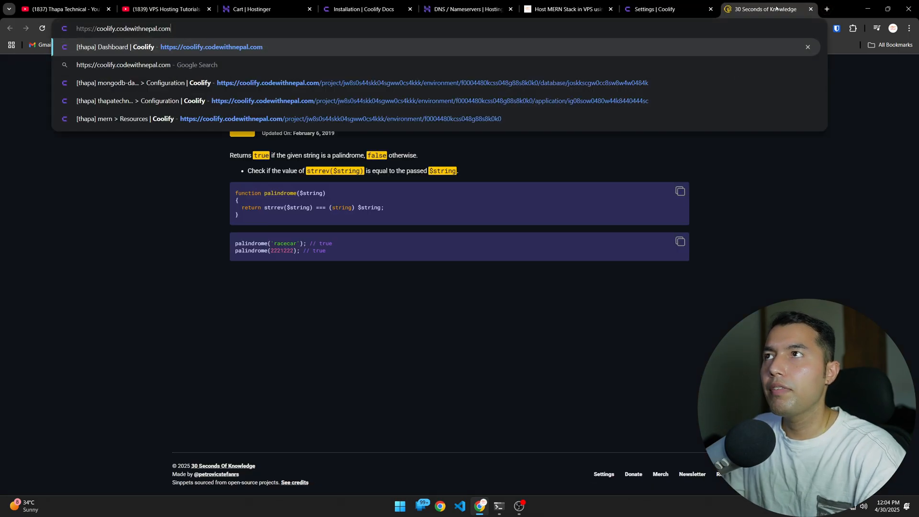
{"action": "key", "text": "Return"}
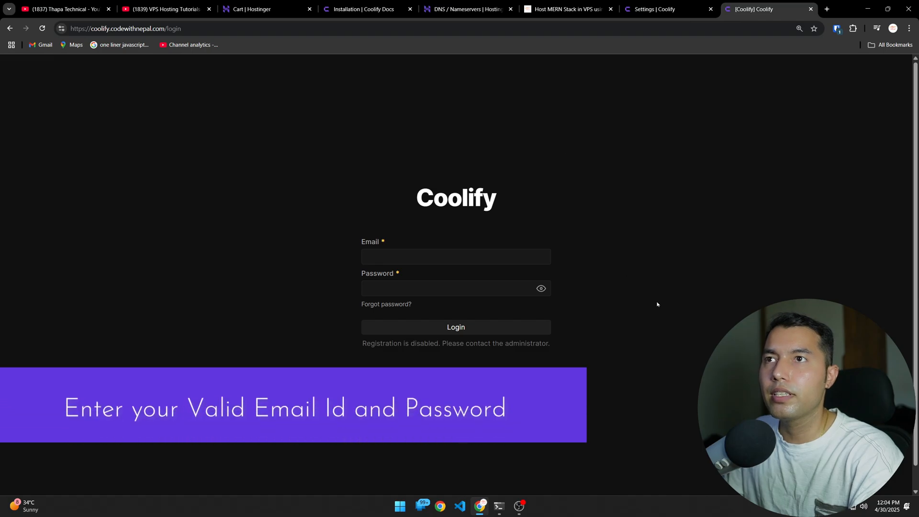
{"action": "key", "text": "ctrl+plus"}
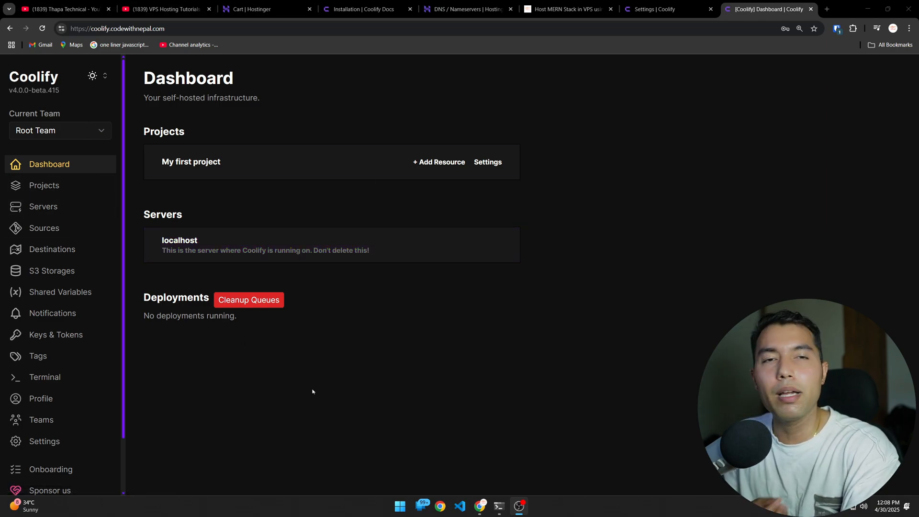
Step: Open the projects list, look at My first project's resources page and return to the list
{"action": "left_click", "coordinate": [49, 188]}
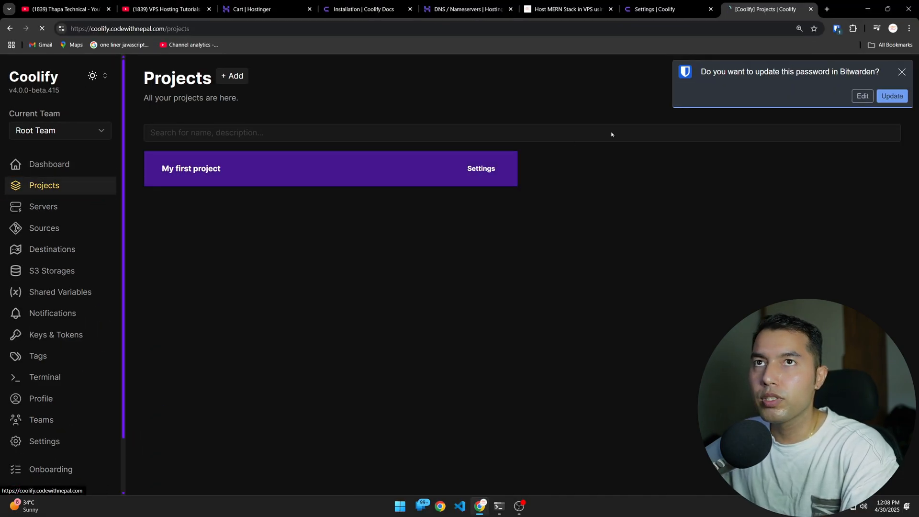
{"action": "left_click", "coordinate": [903, 72]}
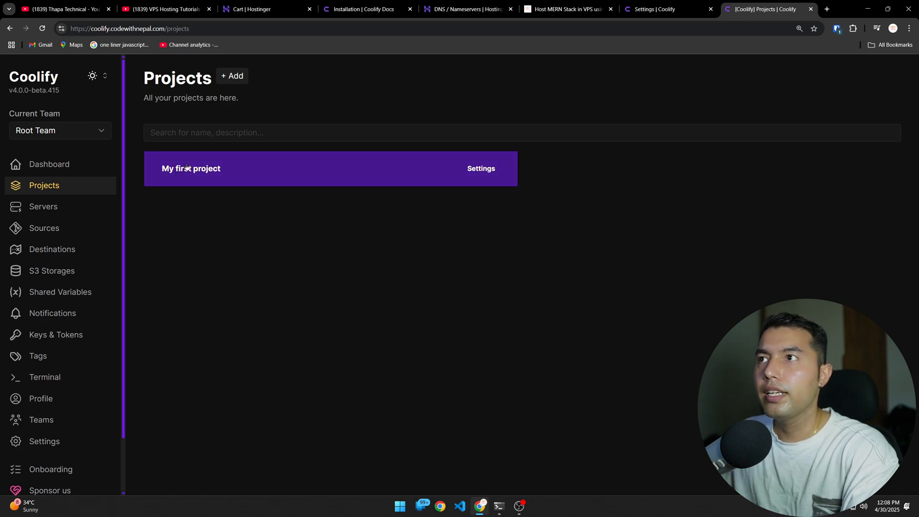
{"action": "left_click", "coordinate": [250, 170]}
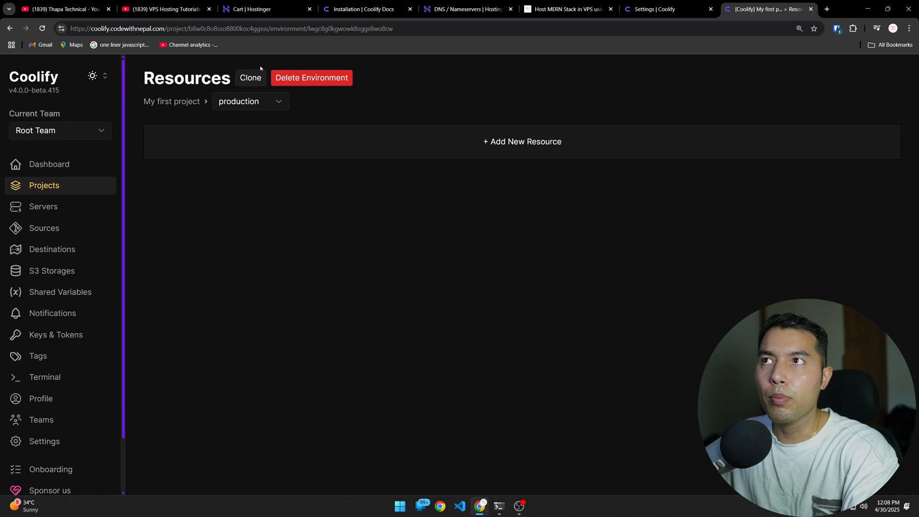
{"action": "key", "text": "alt+Left"}
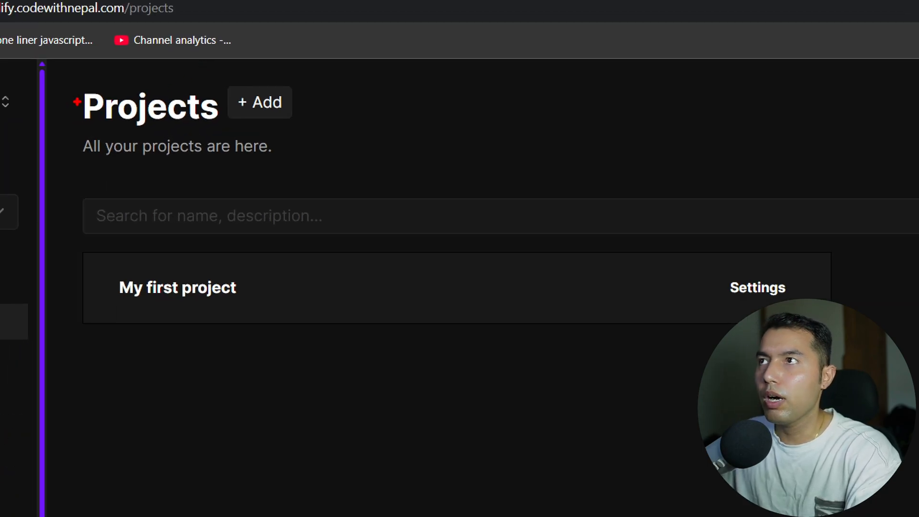
{"action": "left_click_drag", "start_coordinate": [339, 174], "coordinate": [356, 175]}
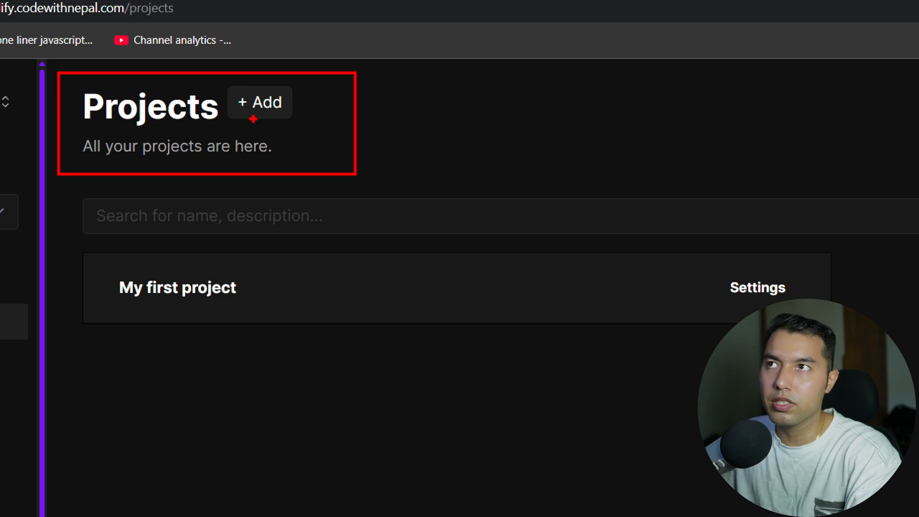
{"action": "left_click_drag", "start_coordinate": [241, 118], "coordinate": [286, 118]}
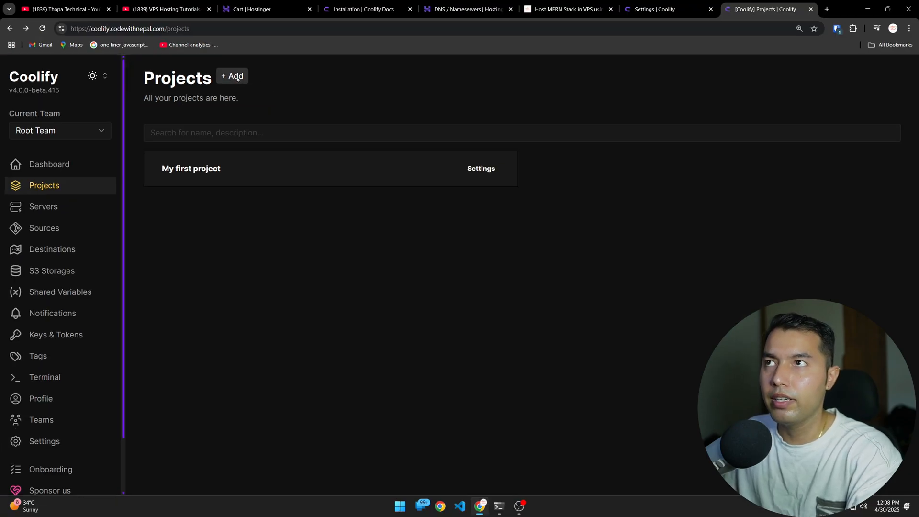
{"action": "left_click", "coordinate": [260, 102]}
{"action": "left_click", "coordinate": [349, 244]}
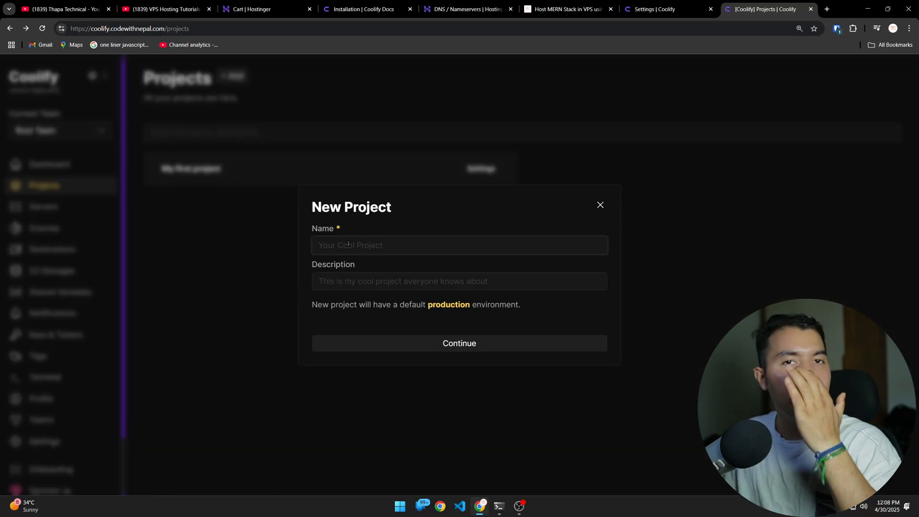
{"action": "type", "text": "CER"}
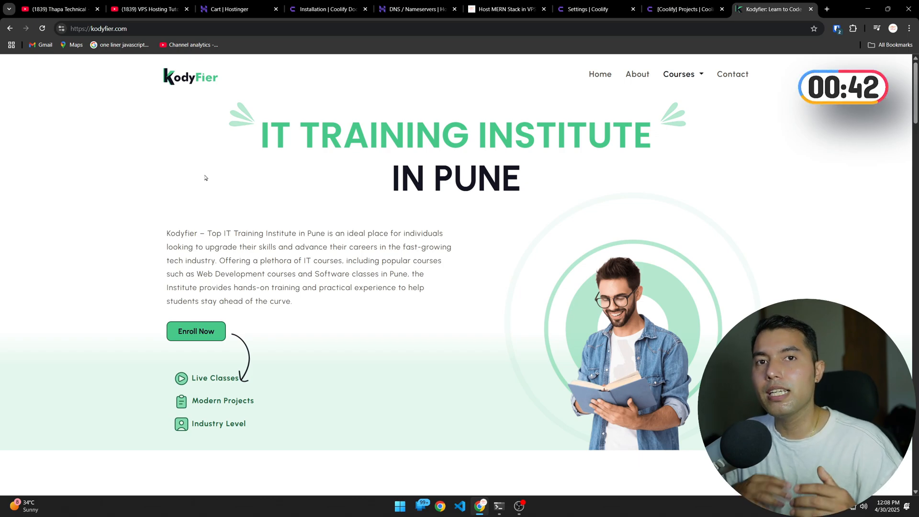
Step: Browse the Kodyfier site's MySQL course page, including its modules and student discount, and open the course's payment page
{"action": "scroll", "coordinate": [375, 337], "scroll_direction": "down", "scroll_amount": 6}
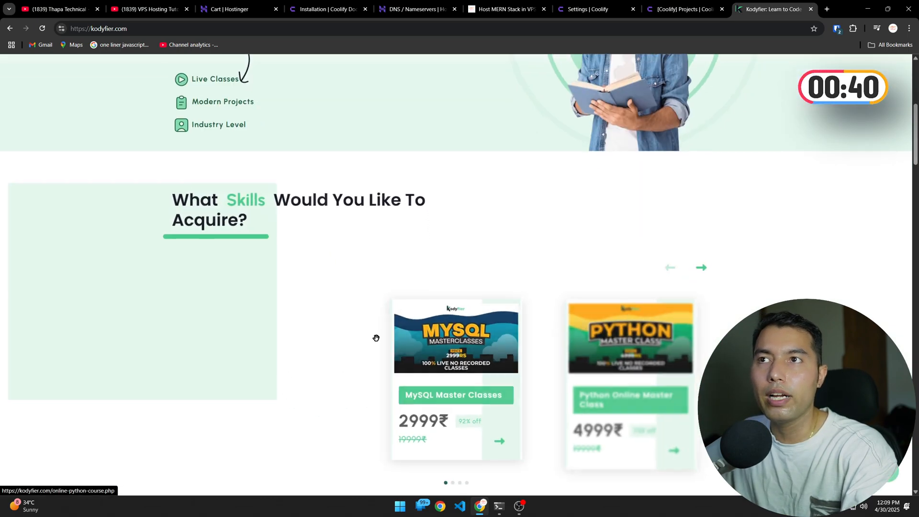
{"action": "left_click", "coordinate": [509, 443]}
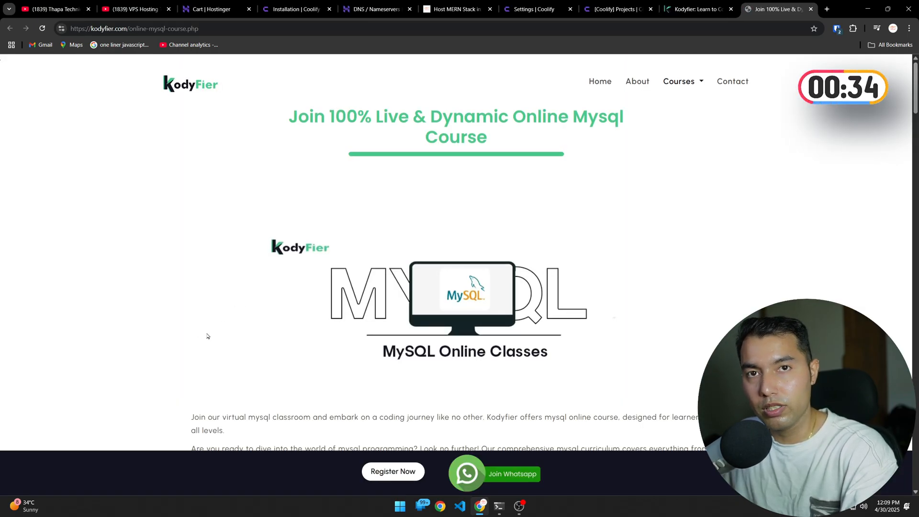
{"action": "scroll", "coordinate": [208, 336], "scroll_direction": "down", "scroll_amount": 3}
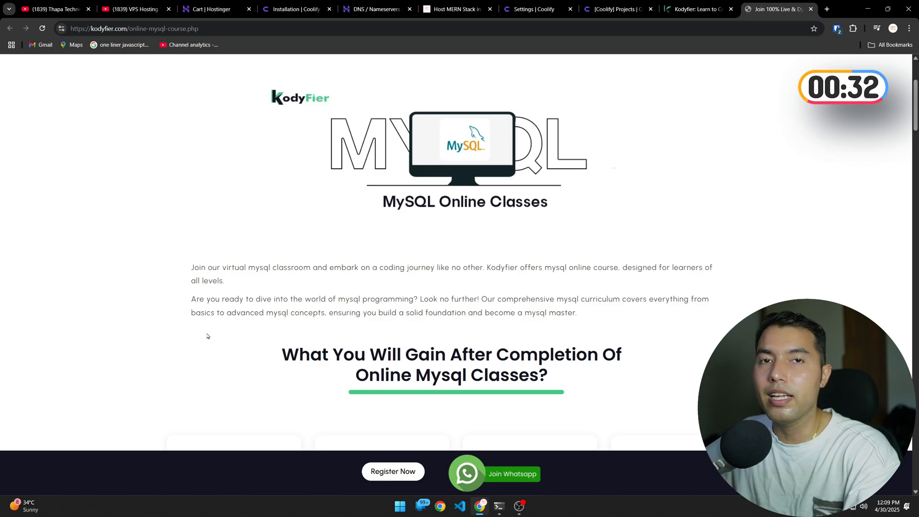
{"action": "scroll", "coordinate": [207, 337], "scroll_direction": "down", "scroll_amount": 12}
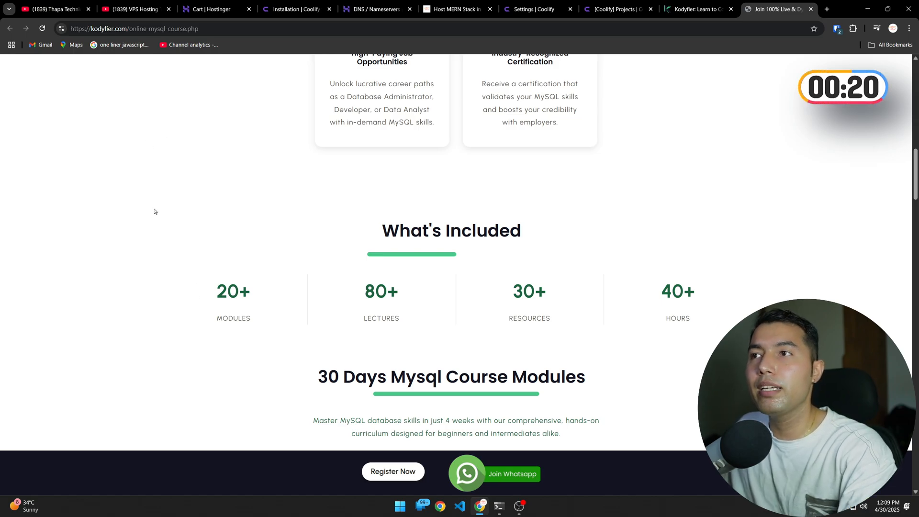
{"action": "scroll", "coordinate": [155, 212], "scroll_direction": "down", "scroll_amount": 10}
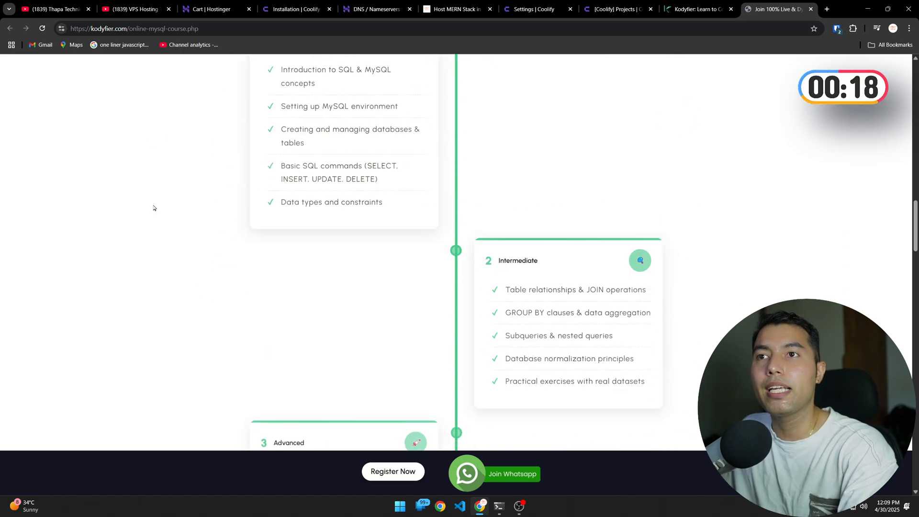
{"action": "scroll", "coordinate": [154, 208], "scroll_direction": "down", "scroll_amount": 3}
{"action": "scroll", "coordinate": [153, 208], "scroll_direction": "down", "scroll_amount": 3}
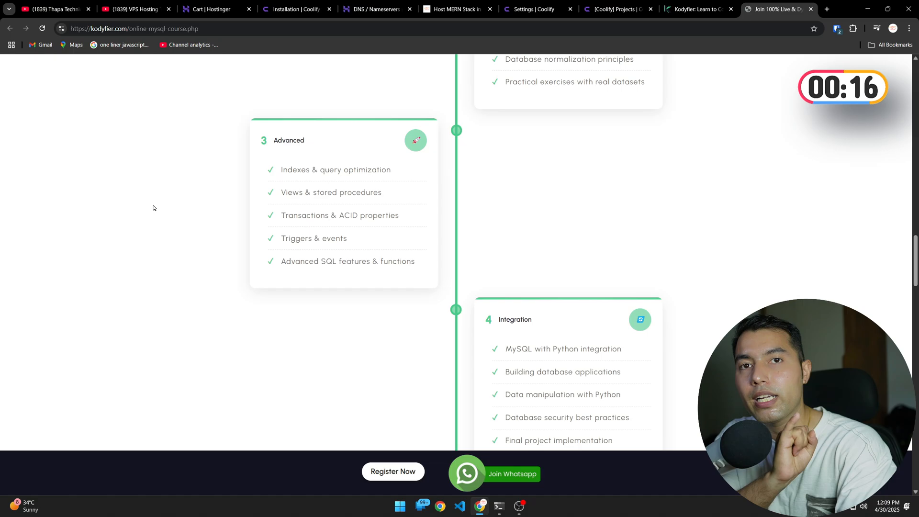
{"action": "scroll", "coordinate": [154, 208], "scroll_direction": "down", "scroll_amount": 3}
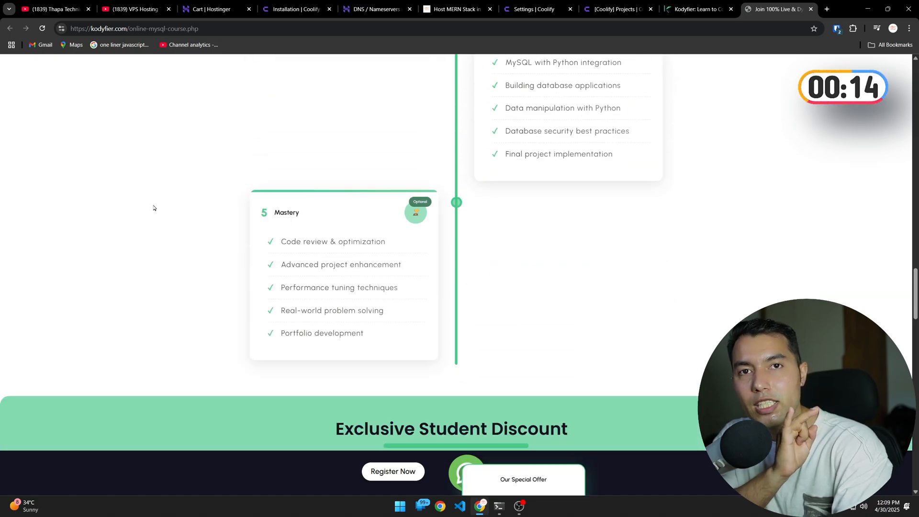
{"action": "scroll", "coordinate": [153, 207], "scroll_direction": "down", "scroll_amount": 3}
{"action": "scroll", "coordinate": [154, 208], "scroll_direction": "down", "scroll_amount": 3}
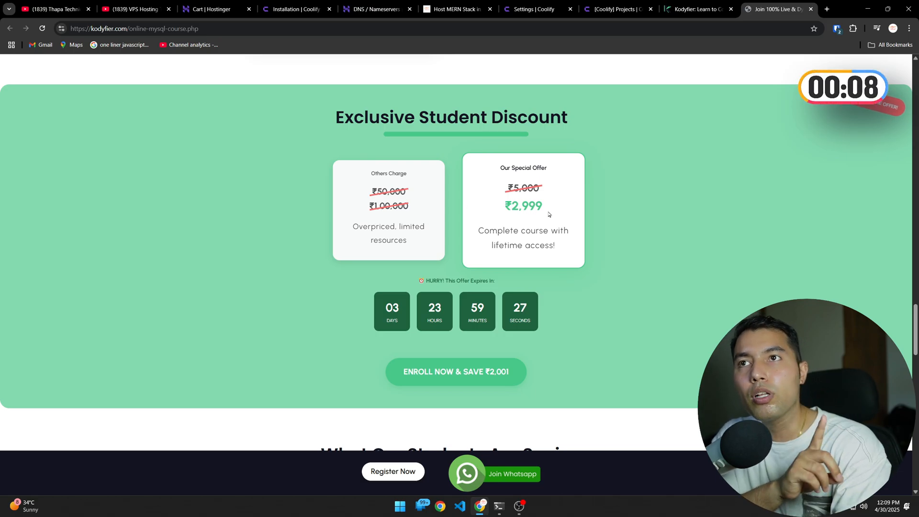
{"action": "left_click", "coordinate": [441, 375]}
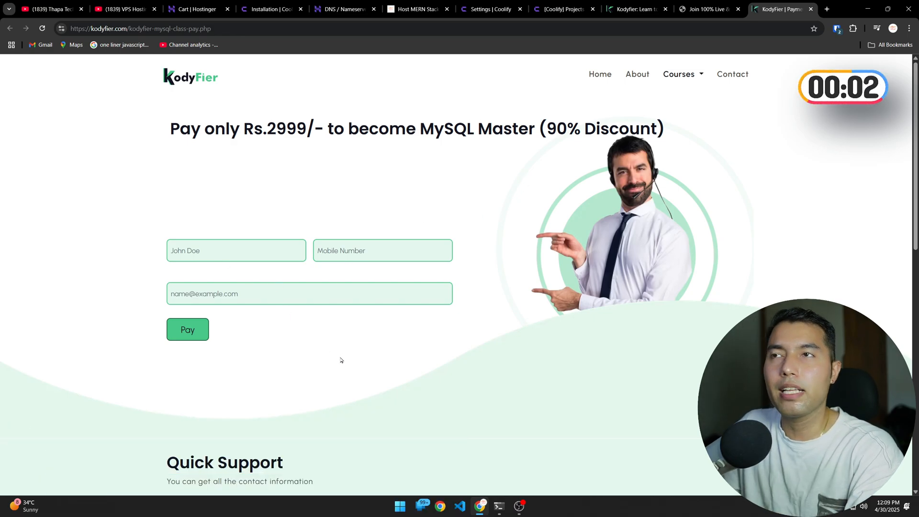
{"action": "left_click", "coordinate": [637, 10]}
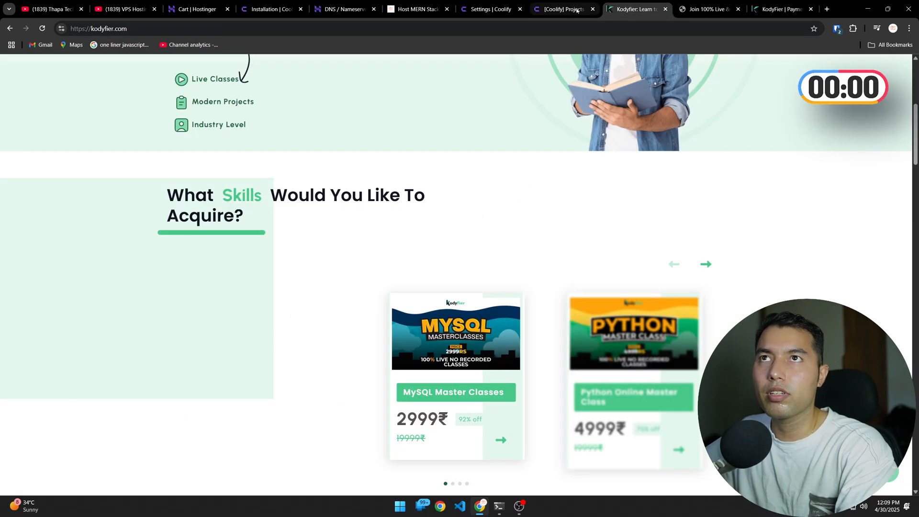
Step: Switch back to Coolify's projects page and create a new project named cert
{"action": "left_click", "coordinate": [564, 9]}
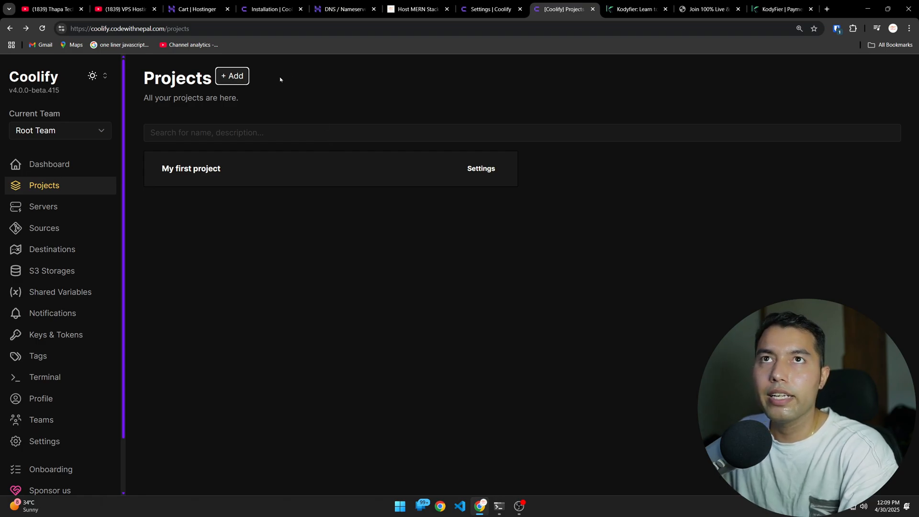
{"action": "left_click", "coordinate": [232, 76]}
{"action": "type", "text": "CERT"}
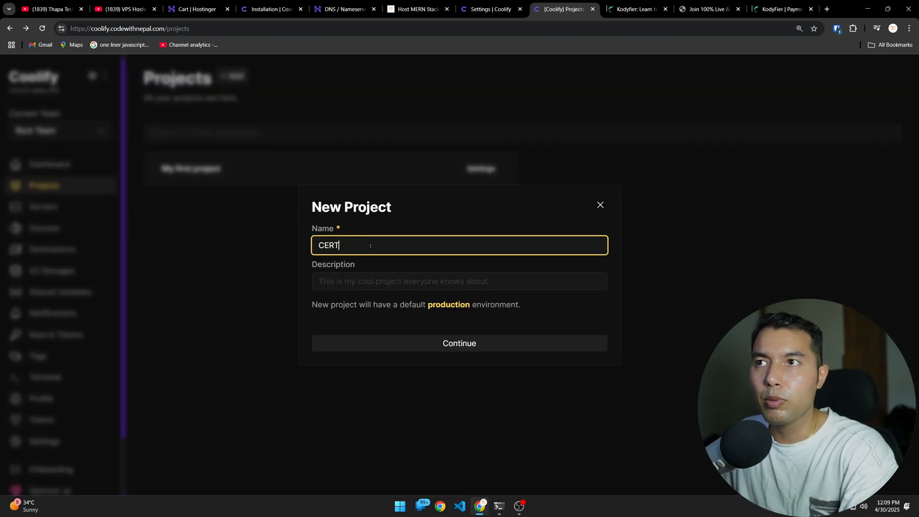
{"action": "key", "text": "ctrl+a"}
{"action": "key", "text": "BackSpace"}
{"action": "type", "text": "CERT"}
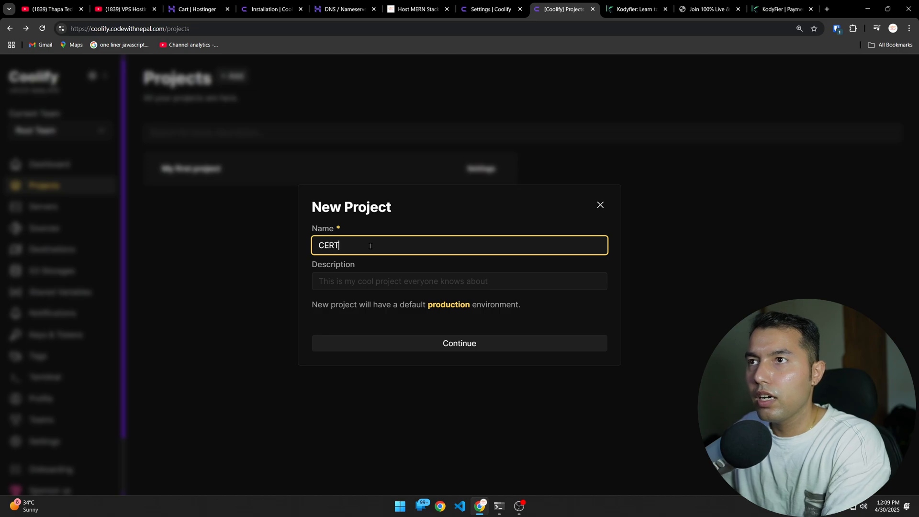
{"action": "key", "text": "BackSpace"}
{"action": "key", "text": "BackSpace"}
{"action": "key", "text": "BackSpace"}
{"action": "key", "text": "BackSpace"}
{"action": "type", "text": "cert"}
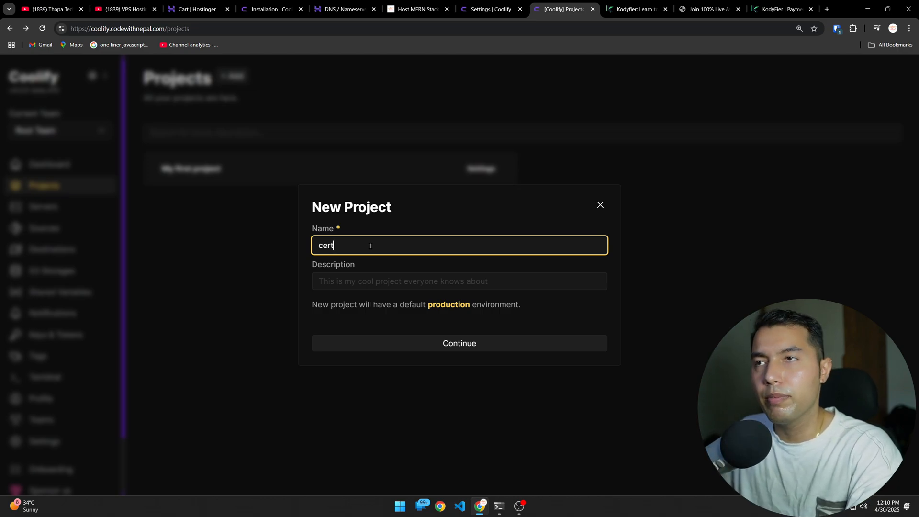
{"action": "left_click", "coordinate": [448, 344]}
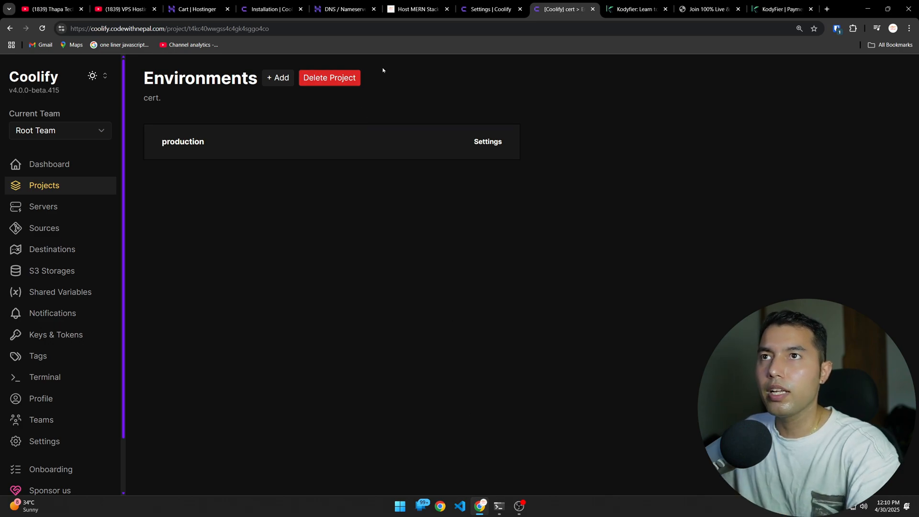
Step: Add a PostgreSQL 16 (default) database as a new resource in the cert project's production environment
{"action": "left_click", "coordinate": [210, 142]}
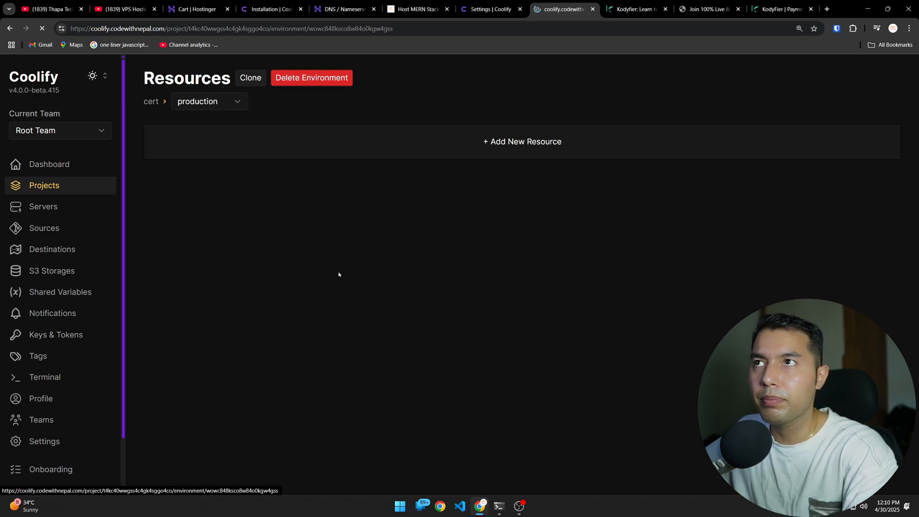
{"action": "left_click", "coordinate": [515, 144]}
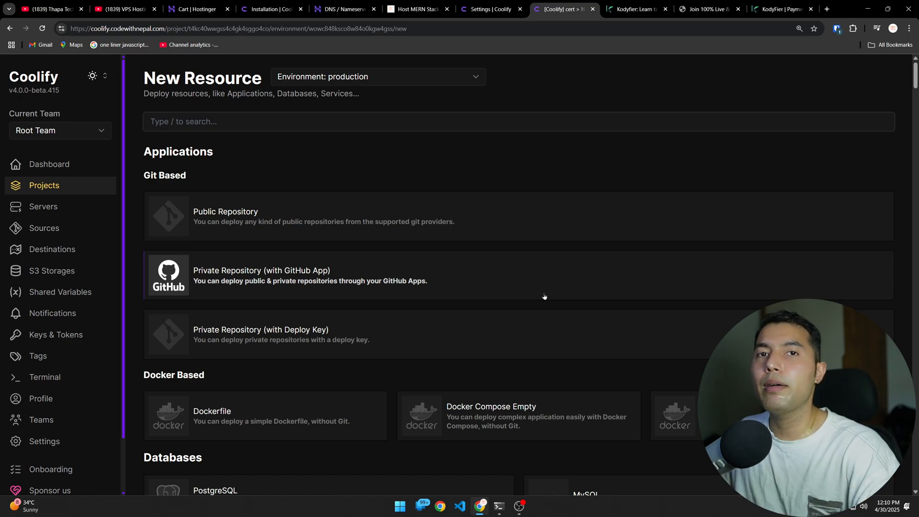
{"action": "scroll", "coordinate": [455, 310], "scroll_direction": "down", "scroll_amount": 3}
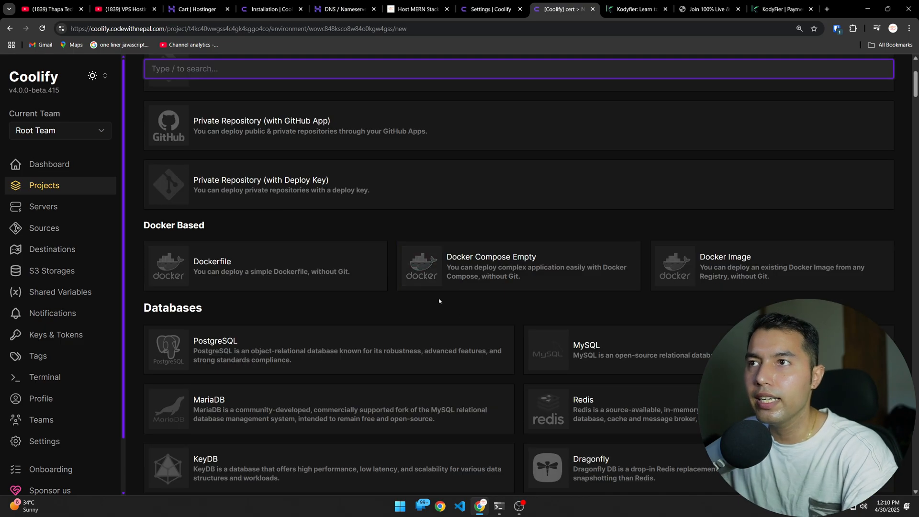
{"action": "scroll", "coordinate": [439, 301], "scroll_direction": "up", "scroll_amount": 3}
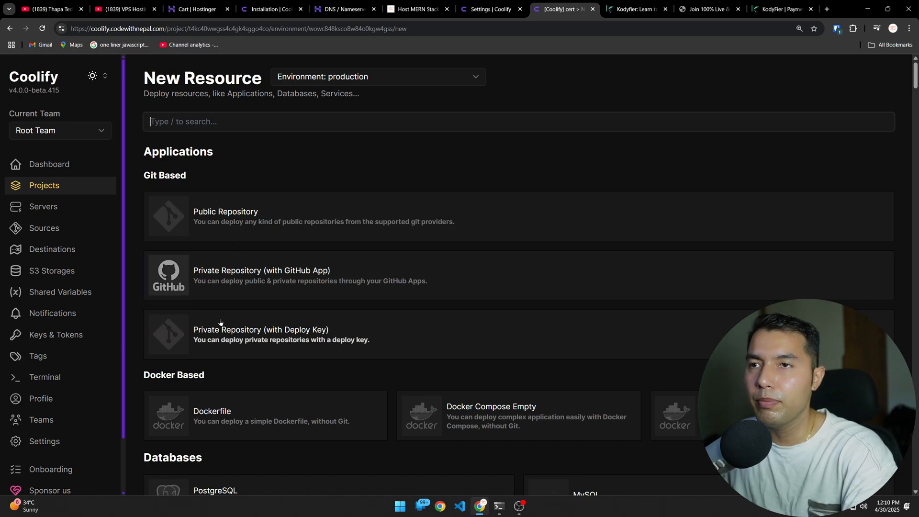
{"action": "scroll", "coordinate": [272, 301], "scroll_direction": "down", "scroll_amount": 1}
{"action": "scroll", "coordinate": [240, 232], "scroll_direction": "up", "scroll_amount": 1}
{"action": "scroll", "coordinate": [273, 294], "scroll_direction": "down", "scroll_amount": 3}
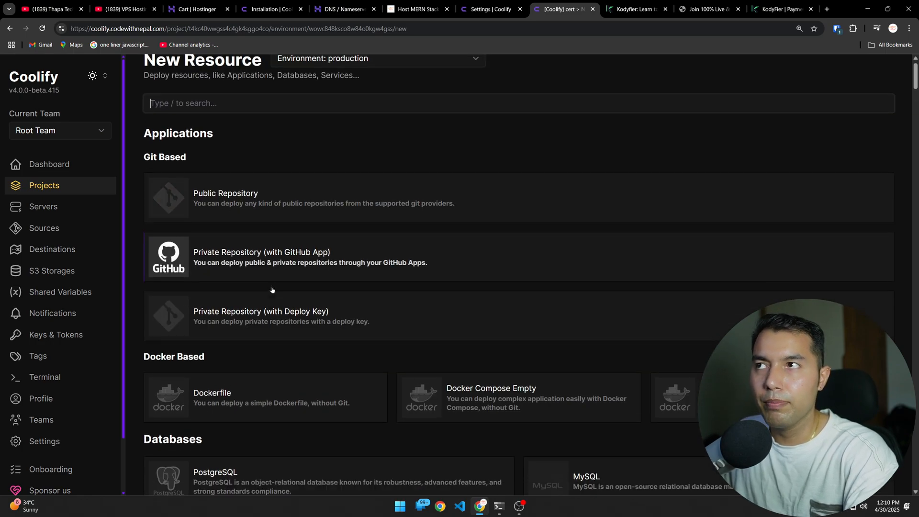
{"action": "scroll", "coordinate": [179, 235], "scroll_direction": "down", "scroll_amount": 3}
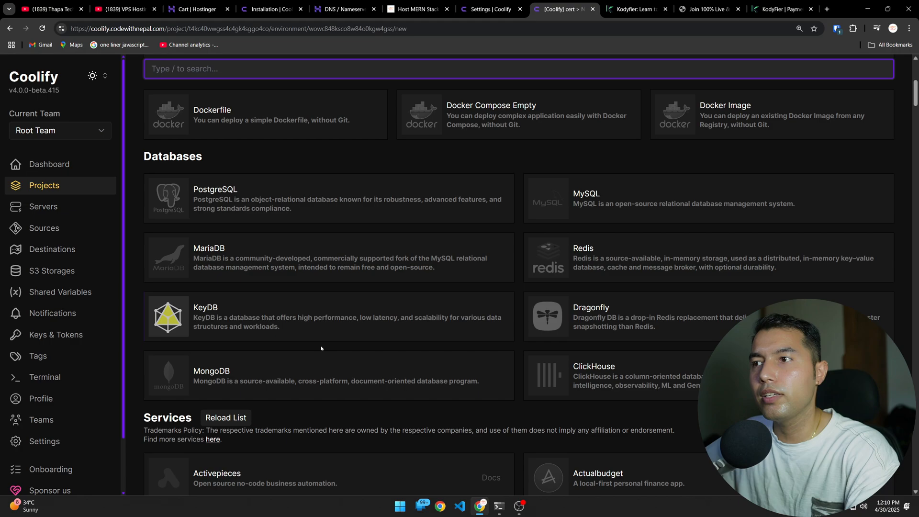
{"action": "scroll", "coordinate": [300, 384], "scroll_direction": "down", "scroll_amount": 6}
{"action": "scroll", "coordinate": [323, 379], "scroll_direction": "up", "scroll_amount": 9}
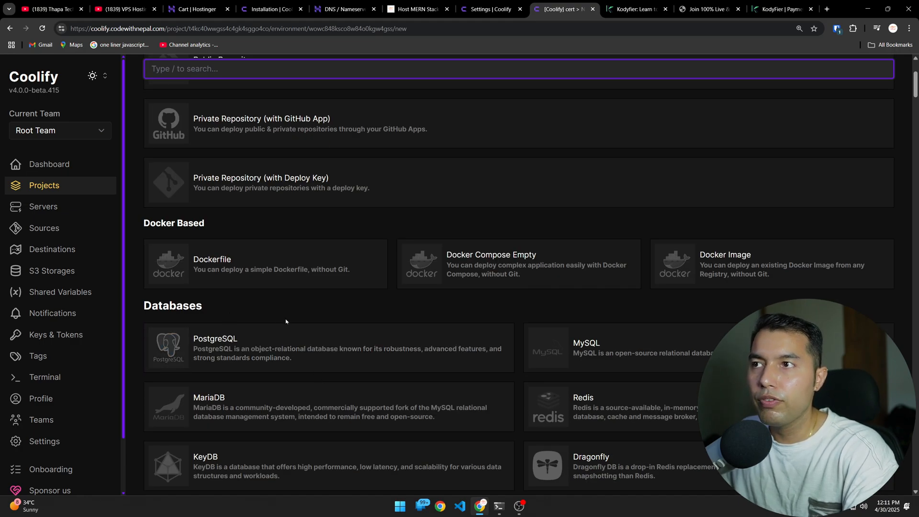
{"action": "left_click", "coordinate": [234, 350]}
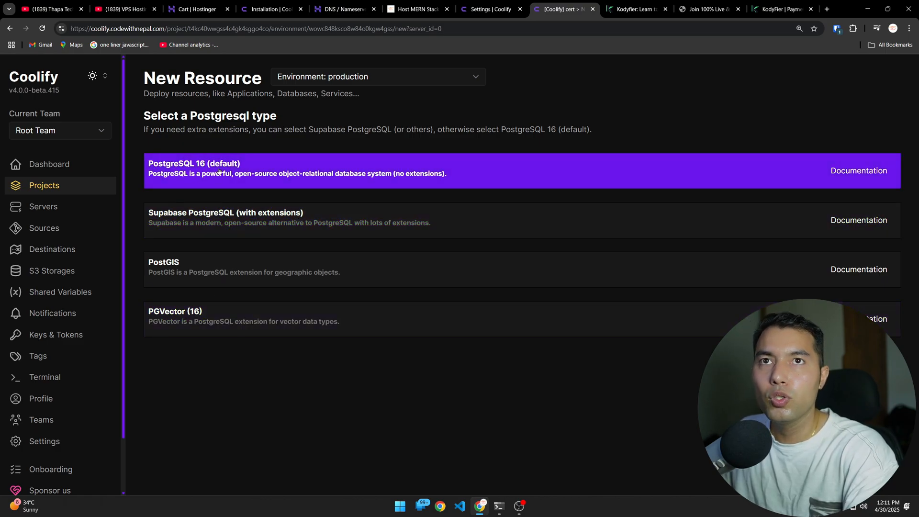
{"action": "left_click", "coordinate": [219, 171]}
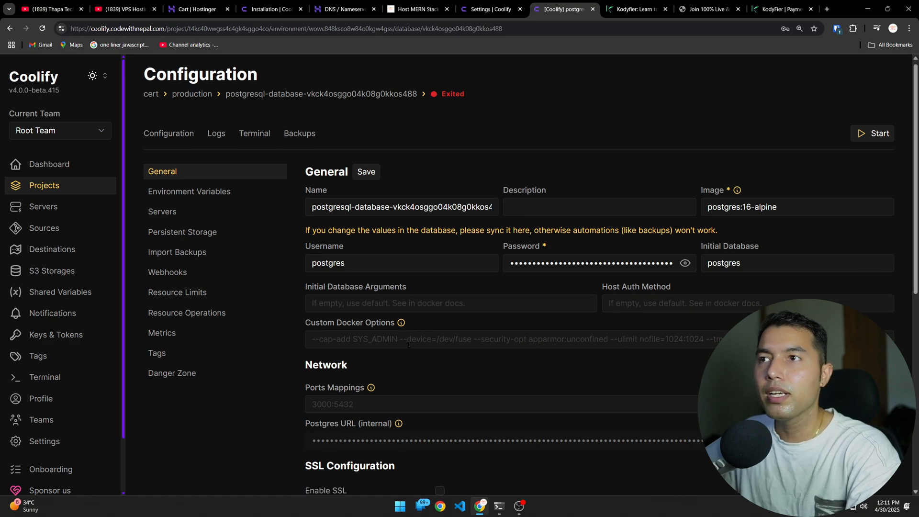
Step: Review the PostgreSQL database's general, network, SSL, proxy and advanced configuration settings
{"action": "scroll", "coordinate": [383, 285], "scroll_direction": "down", "scroll_amount": 3}
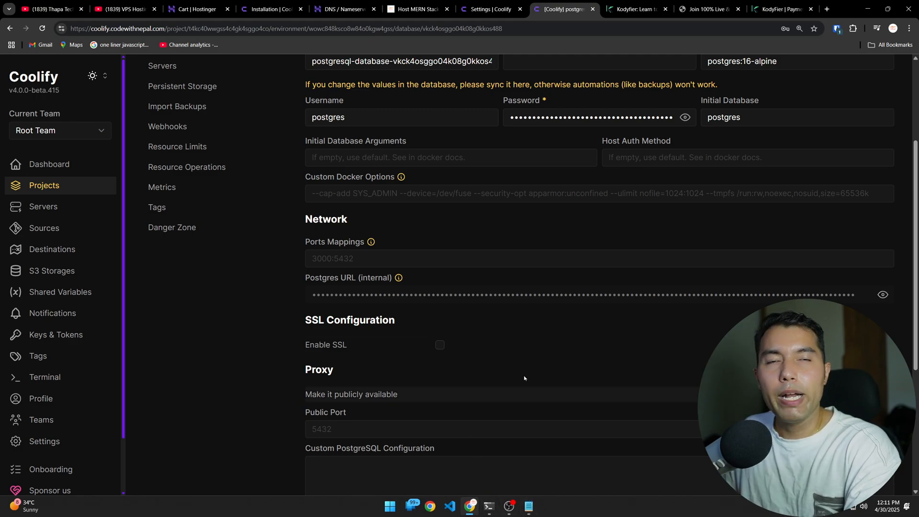
{"action": "scroll", "coordinate": [421, 333], "scroll_direction": "down", "scroll_amount": 5}
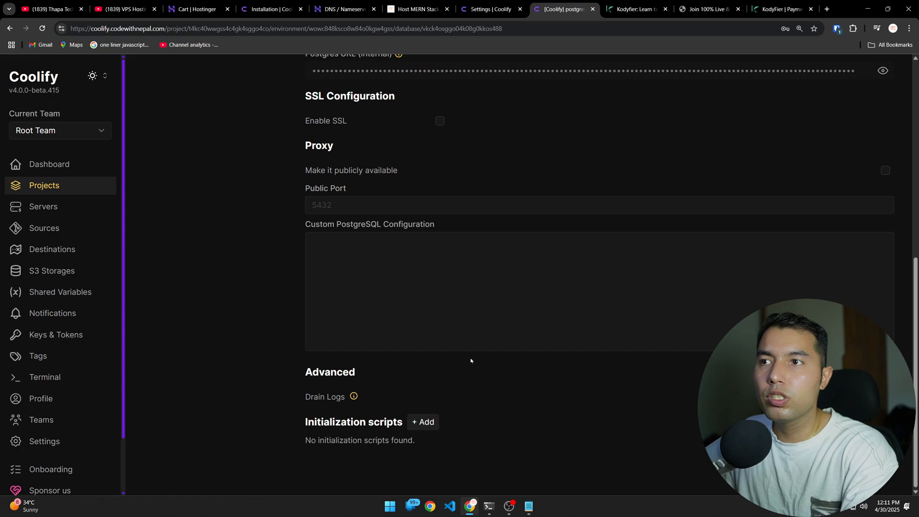
{"action": "scroll", "coordinate": [466, 306], "scroll_direction": "up", "scroll_amount": 8}
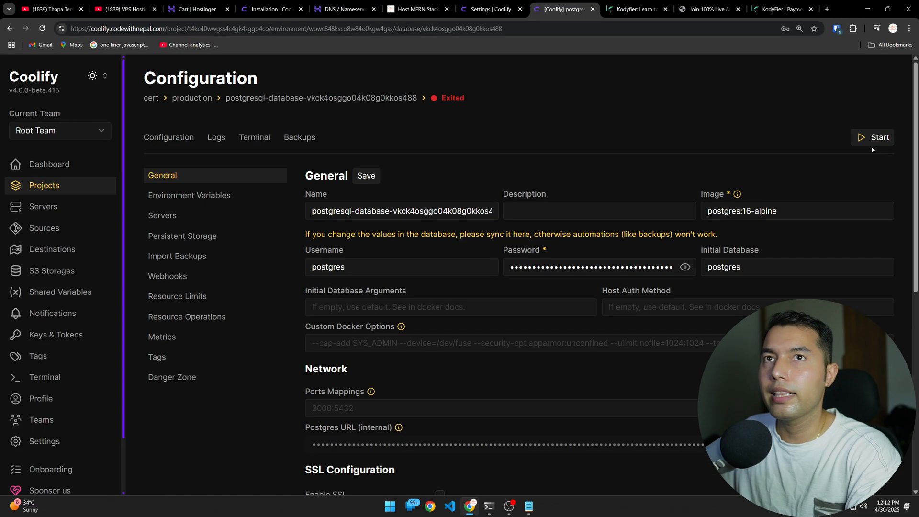
Step: Start the cert project's PostgreSQL database and close its startup log
{"action": "left_click", "coordinate": [870, 143]}
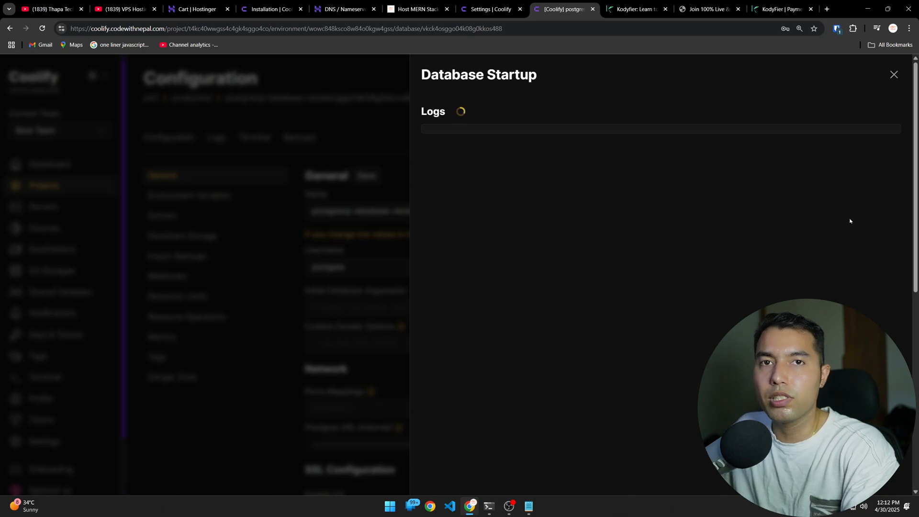
{"action": "left_click", "coordinate": [894, 75]}
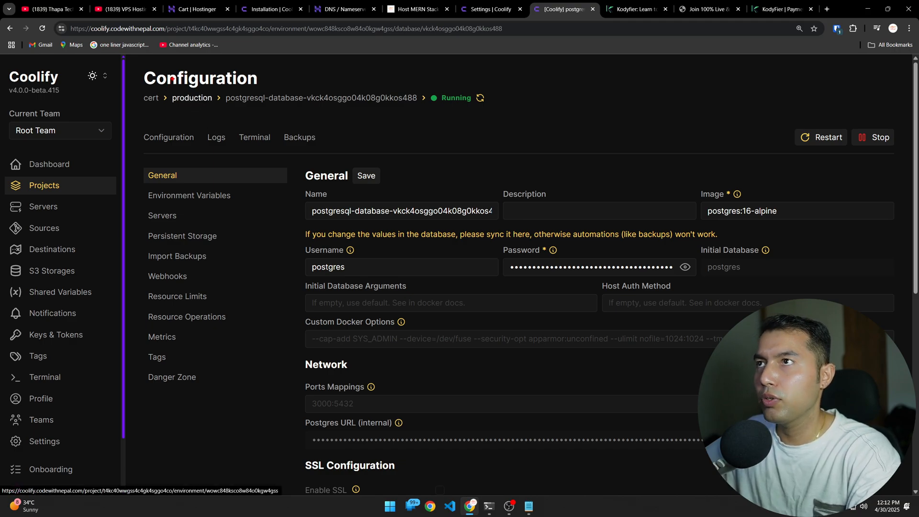
{"action": "mouse_move", "coordinate": [137, 87]}
{"action": "left_mouse_down"}
{"action": "mouse_move", "coordinate": [216, 105]}
{"action": "mouse_move", "coordinate": [495, 112]}
{"action": "left_mouse_up"}
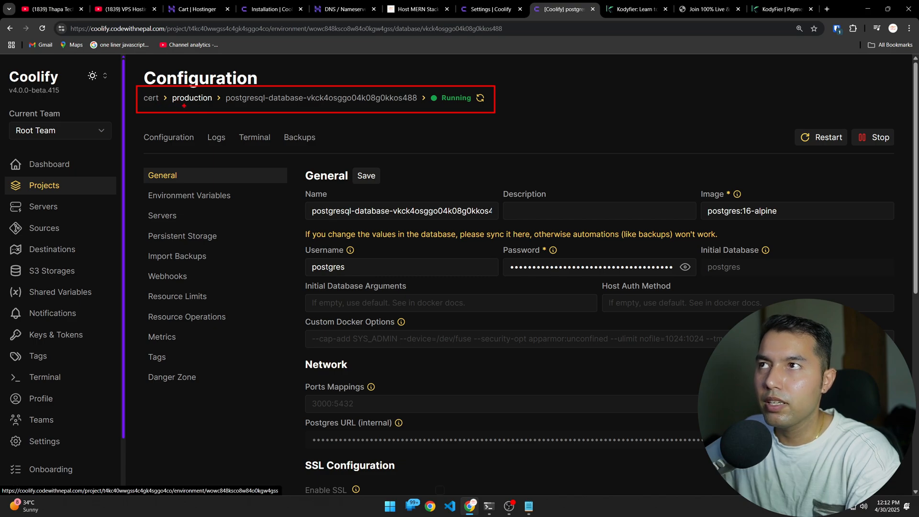
{"action": "key", "text": "Escape"}
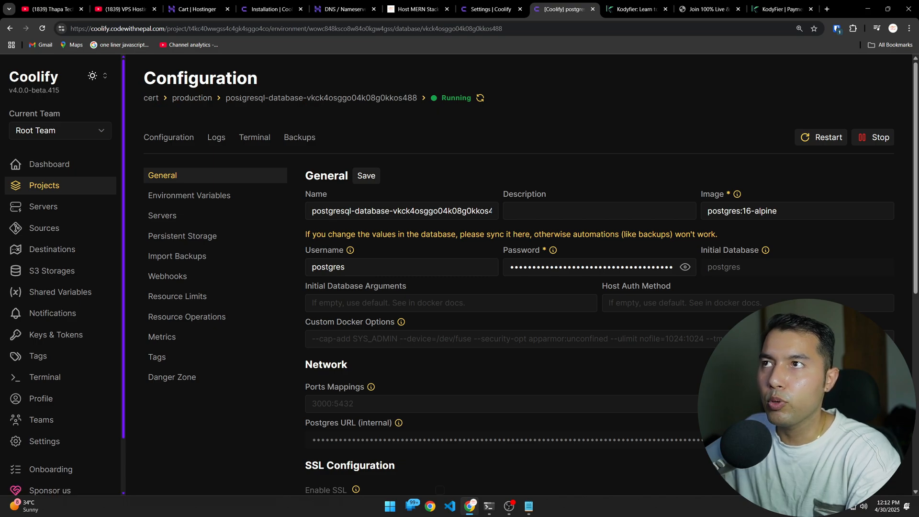
Step: Begin a new resource in the cert project's production environment using Private Repository (with GitHub App)
{"action": "left_click", "coordinate": [192, 98]}
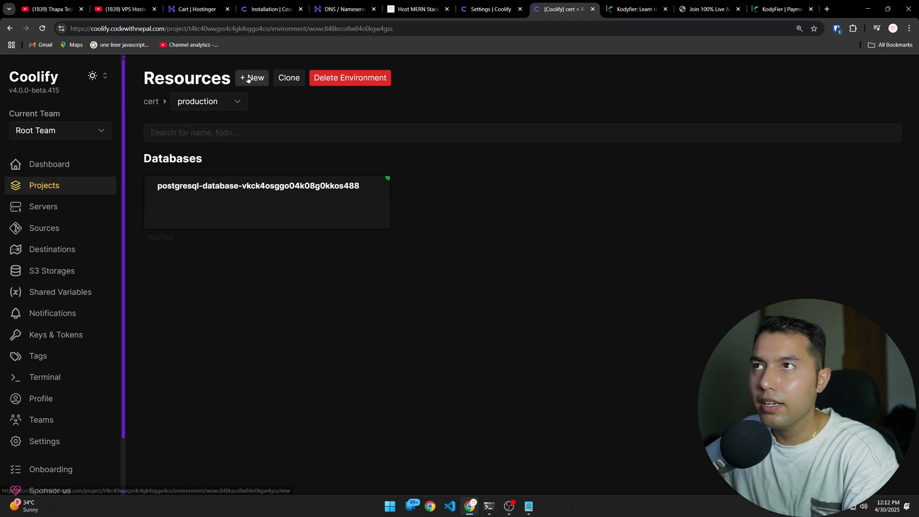
{"action": "left_click", "coordinate": [251, 78]}
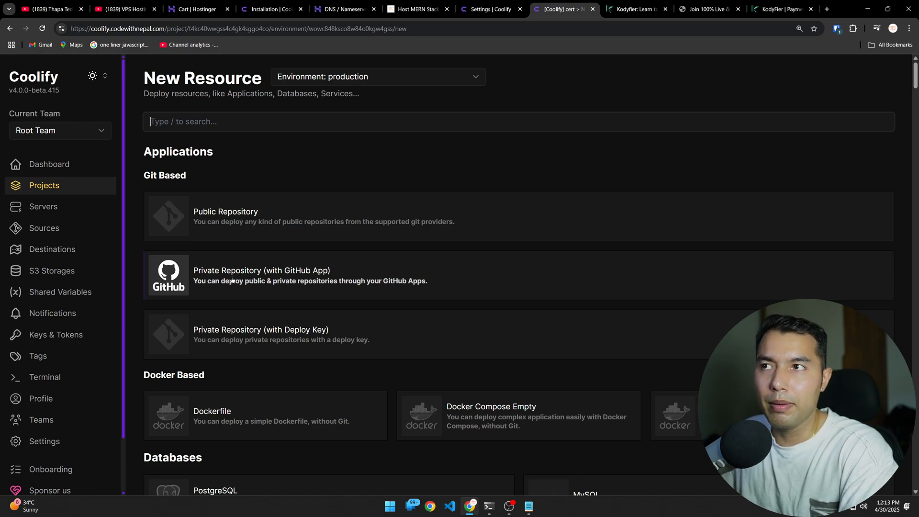
{"action": "left_click", "coordinate": [283, 277]}
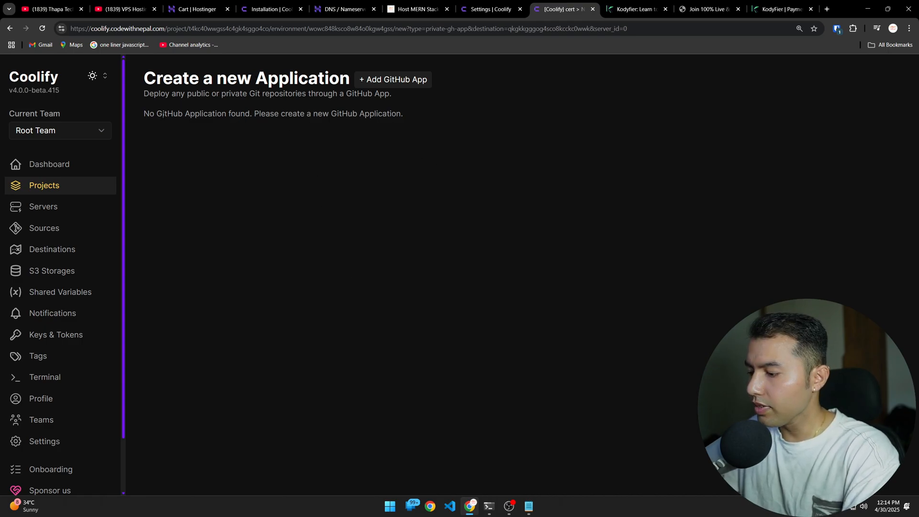
{"action": "left_click_drag", "start_coordinate": [143, 123], "coordinate": [233, 125]}
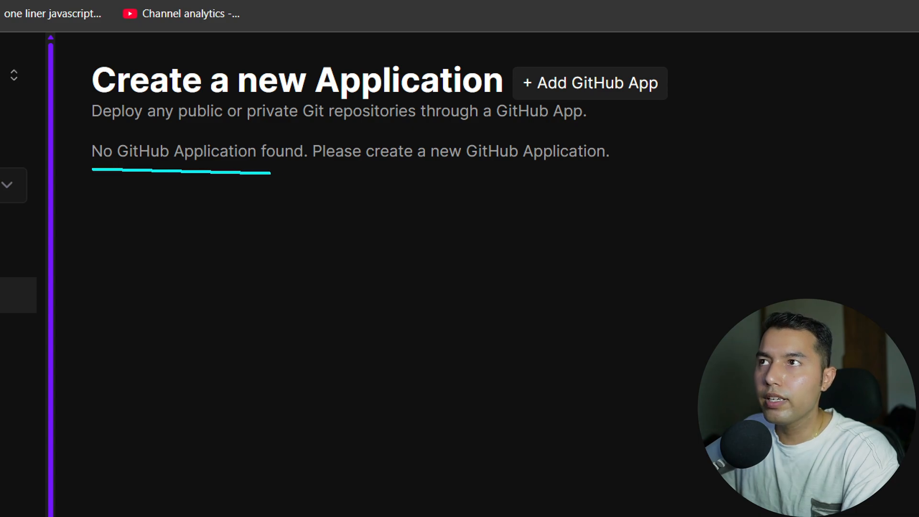
{"action": "left_click_drag", "start_coordinate": [271, 173], "coordinate": [316, 168]}
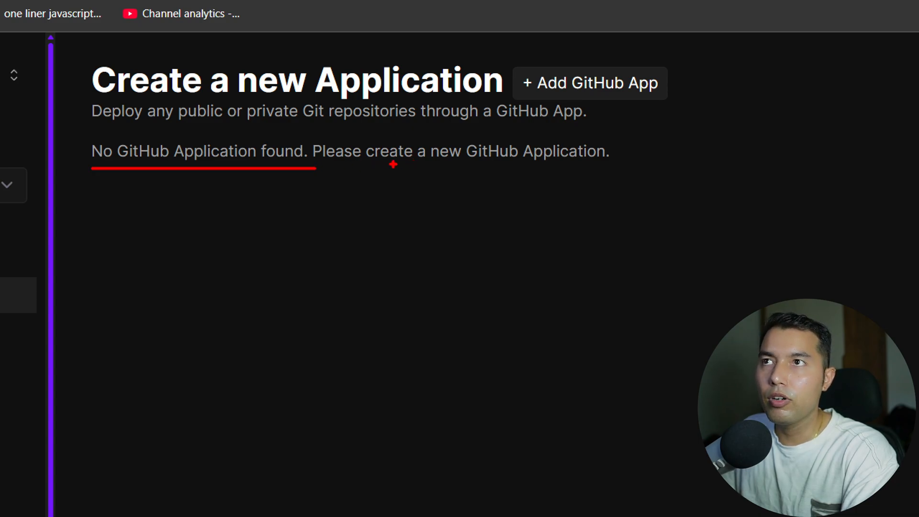
{"action": "left_click_drag", "start_coordinate": [372, 164], "coordinate": [620, 165]}
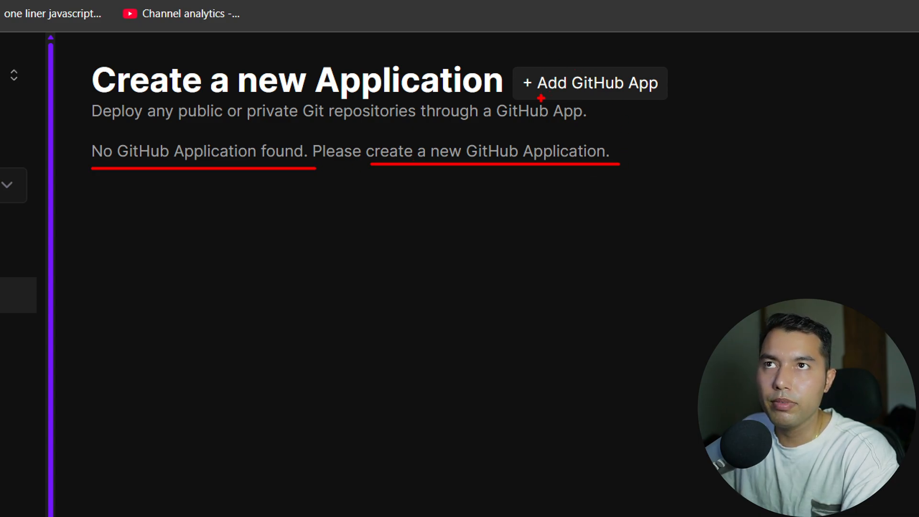
{"action": "left_click_drag", "start_coordinate": [540, 98], "coordinate": [658, 98]}
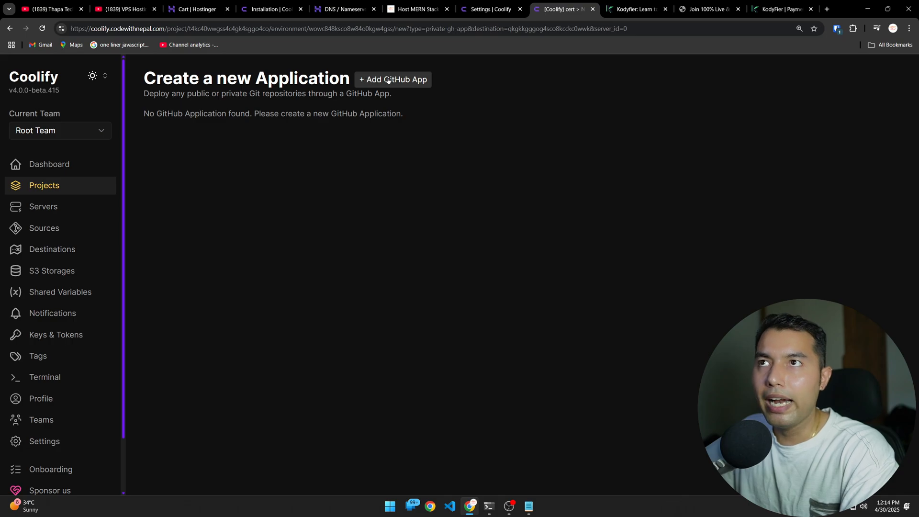
Step: Add a new GitHub App named thapa-cert as the application's source
{"action": "left_click", "coordinate": [584, 83]}
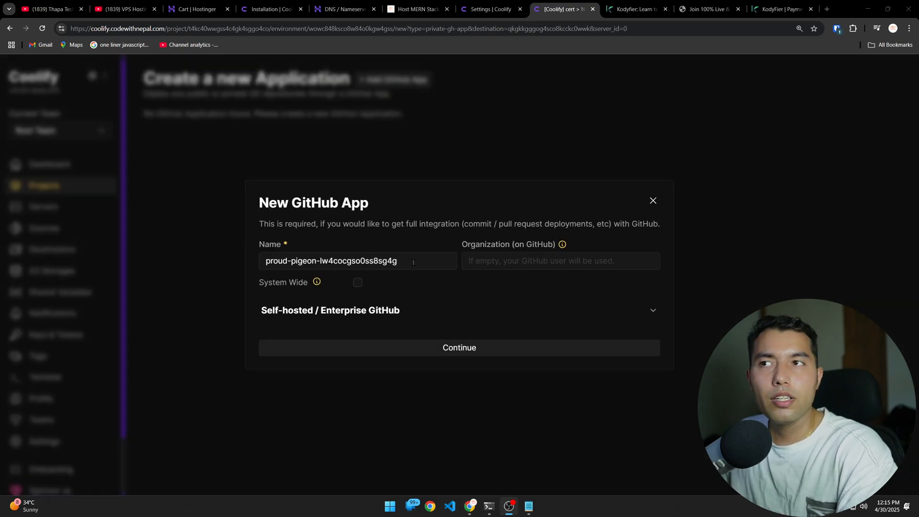
{"action": "left_click_drag", "start_coordinate": [407, 261], "coordinate": [252, 260]}
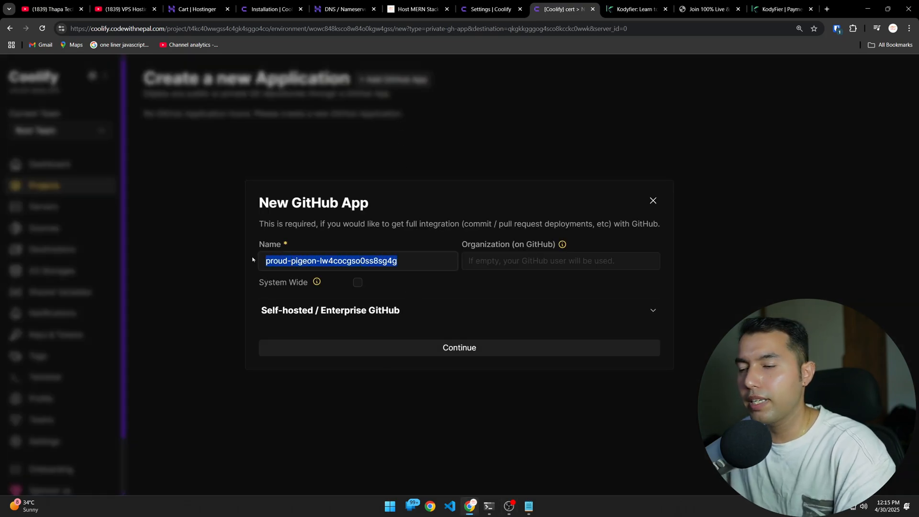
{"action": "key", "text": "BackSpace"}
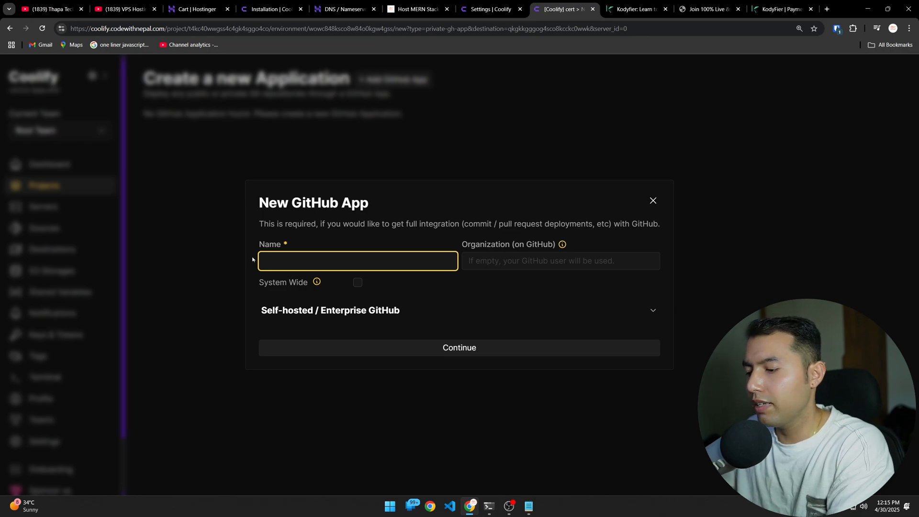
{"action": "key", "text": "ctrl+z"}
{"action": "key", "text": "BackSpace"}
{"action": "type", "text": "thapa"}
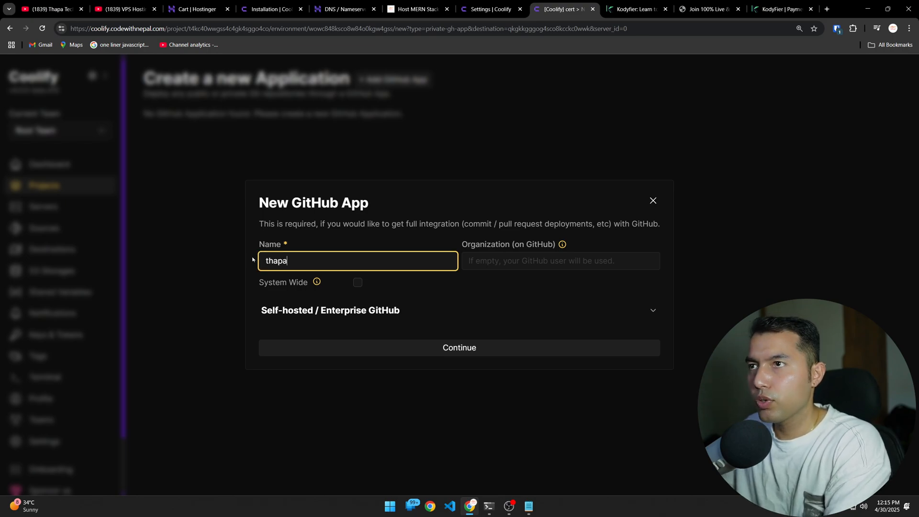
{"action": "type", "text": "-vert"}
{"action": "key", "text": "BackSpace"}
{"action": "key", "text": "BackSpace"}
{"action": "key", "text": "BackSpace"}
{"action": "key", "text": "BackSpace"}
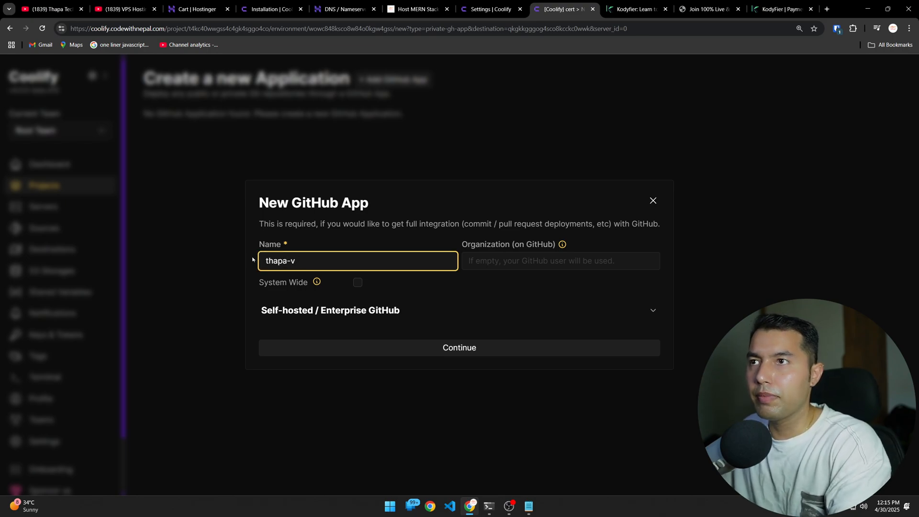
{"action": "type", "text": "cert"}
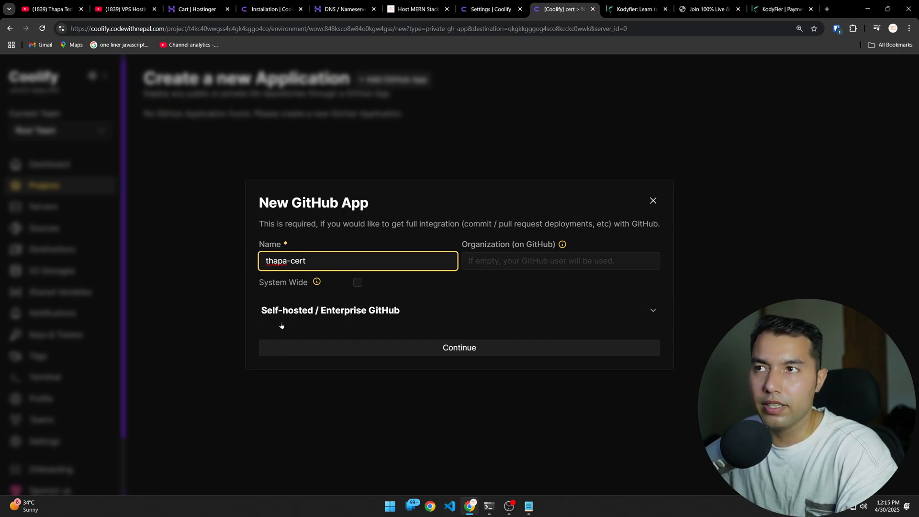
{"action": "left_click", "coordinate": [468, 348]}
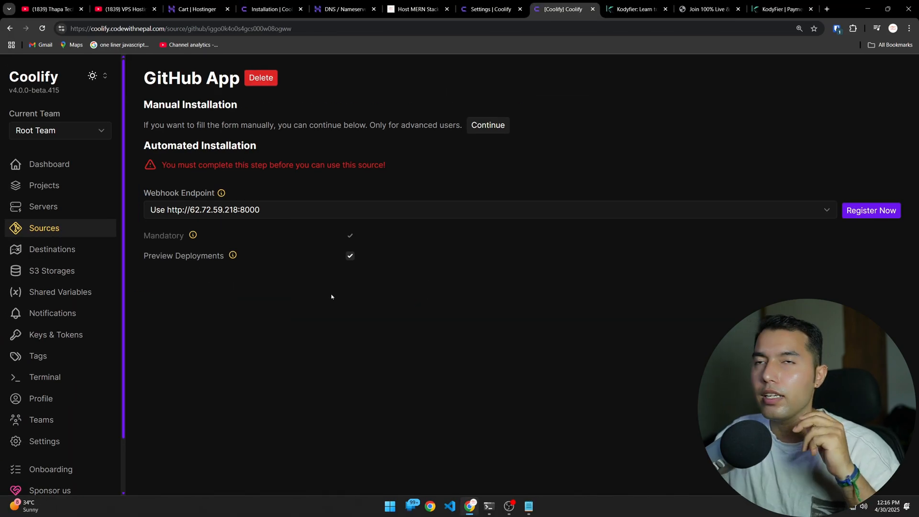
Step: Look over the Kodyfier MySQL course page's included content and student discount, and return to Coolify's GitHub App page
{"action": "left_click", "coordinate": [769, 12]}
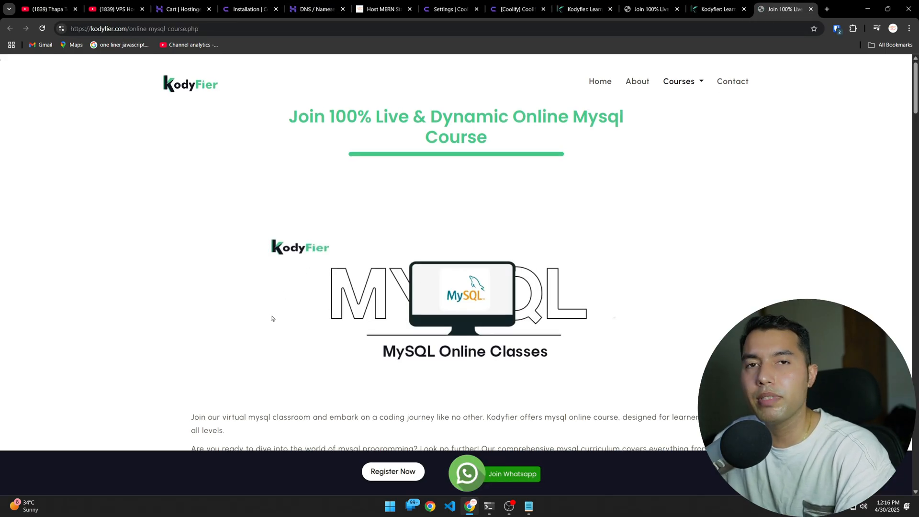
{"action": "scroll", "coordinate": [259, 303], "scroll_direction": "down", "scroll_amount": 10}
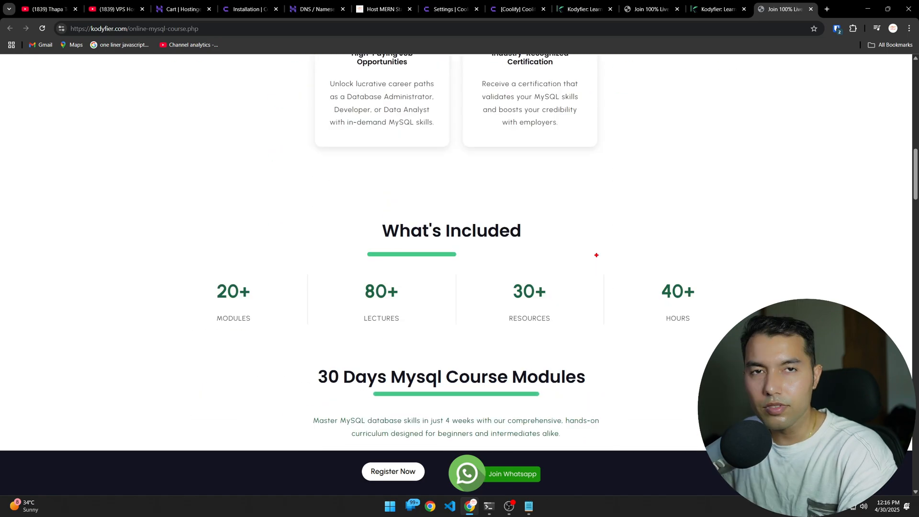
{"action": "mouse_move", "coordinate": [499, 276]}
{"action": "left_mouse_down"}
{"action": "mouse_move", "coordinate": [561, 307]}
{"action": "mouse_move", "coordinate": [510, 301]}
{"action": "mouse_move", "coordinate": [538, 313]}
{"action": "left_mouse_up"}
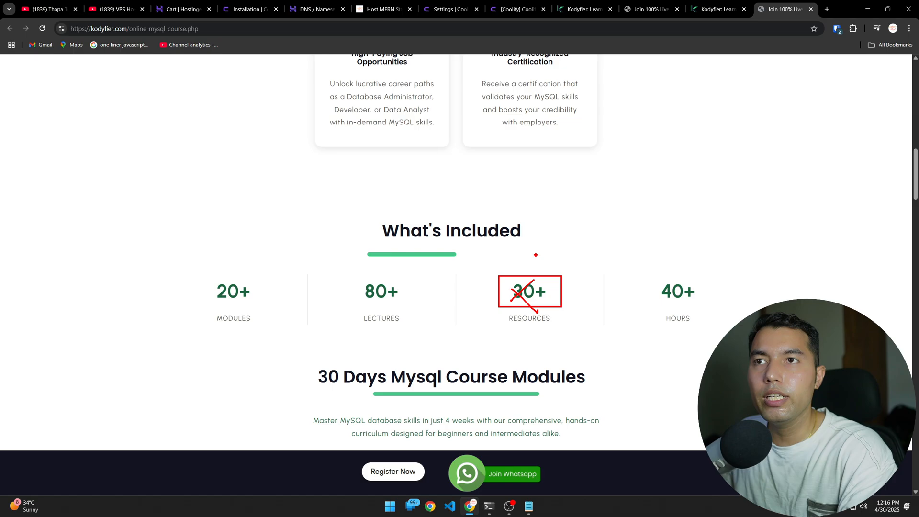
{"action": "mouse_move", "coordinate": [546, 231]}
{"action": "left_mouse_down"}
{"action": "mouse_move", "coordinate": [532, 245]}
{"action": "mouse_move", "coordinate": [538, 265]}
{"action": "mouse_move", "coordinate": [541, 239]}
{"action": "left_mouse_up"}
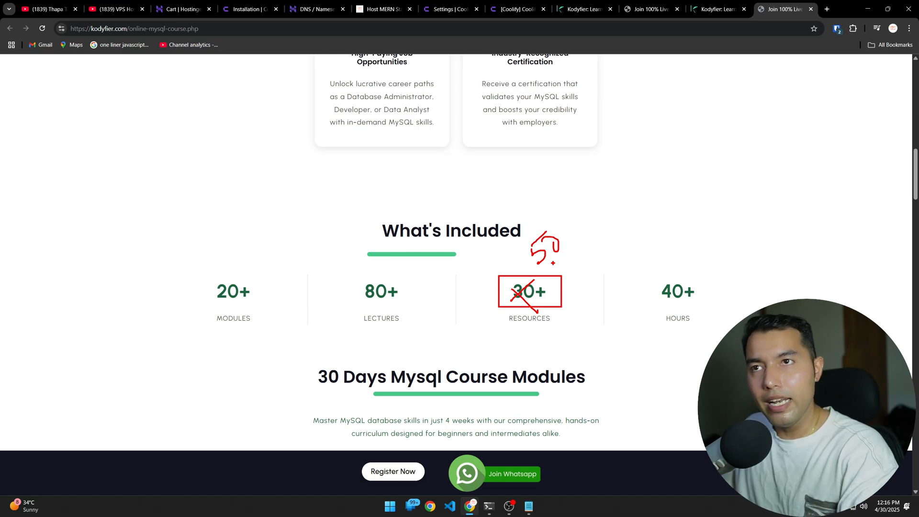
{"action": "key", "text": "Escape"}
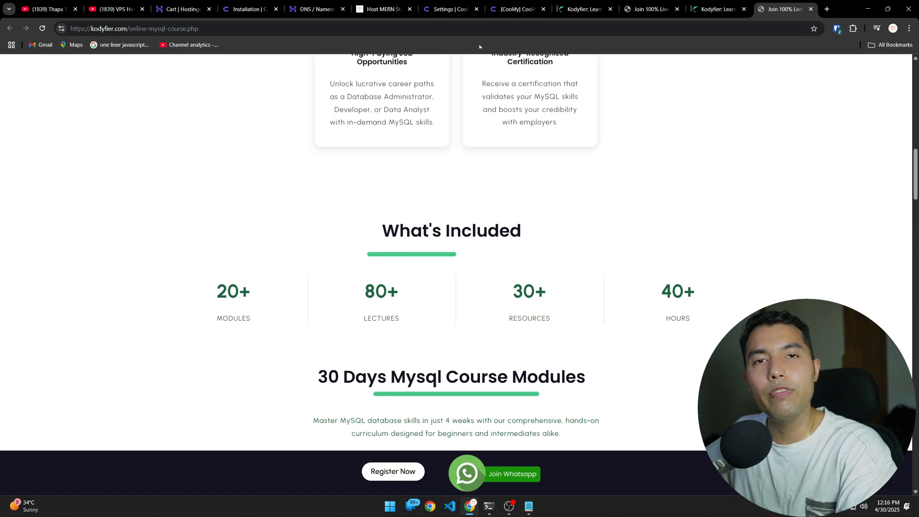
{"action": "left_click", "coordinate": [526, 10]}
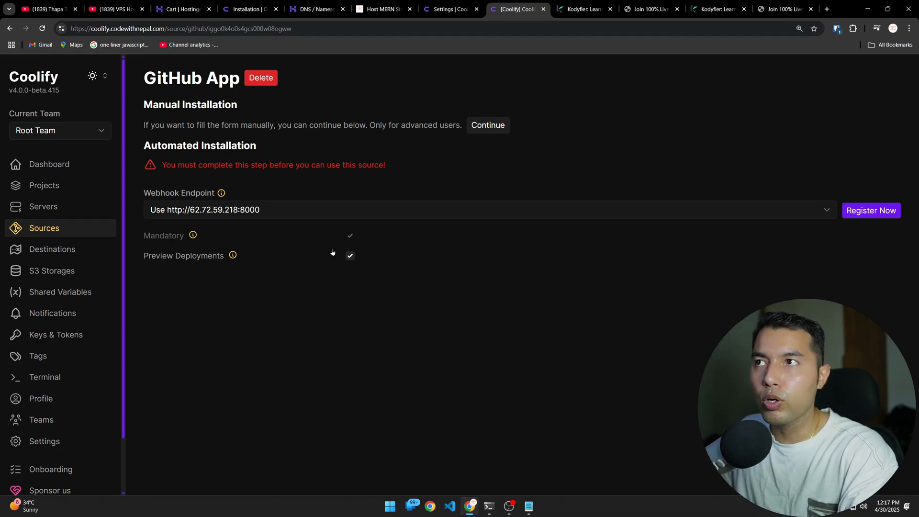
{"action": "left_click", "coordinate": [582, 10]}
{"action": "left_click", "coordinate": [640, 9]}
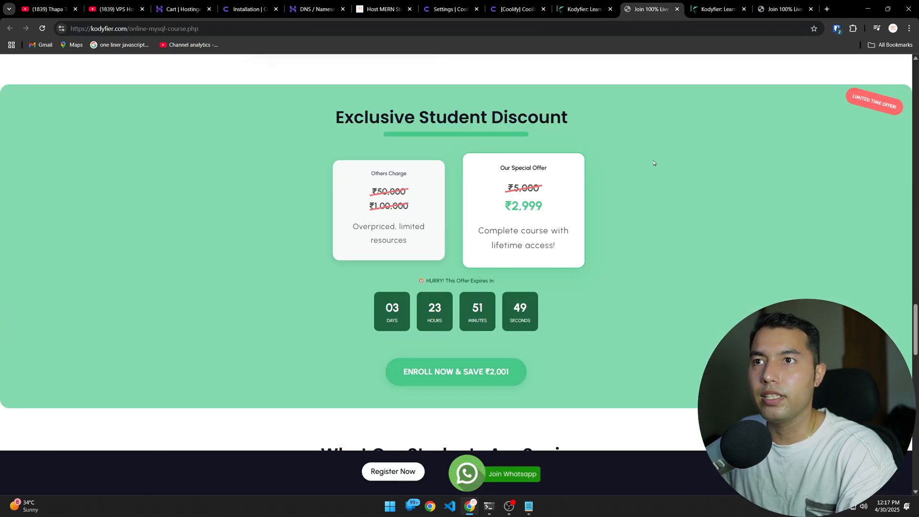
{"action": "left_click", "coordinate": [719, 9]}
{"action": "key", "text": "ctrl+Tab"}
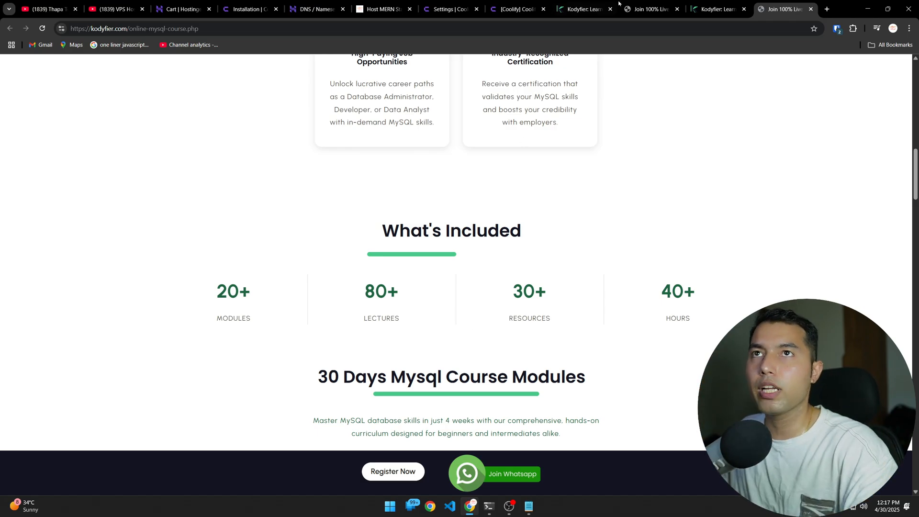
{"action": "left_click", "coordinate": [517, 9]}
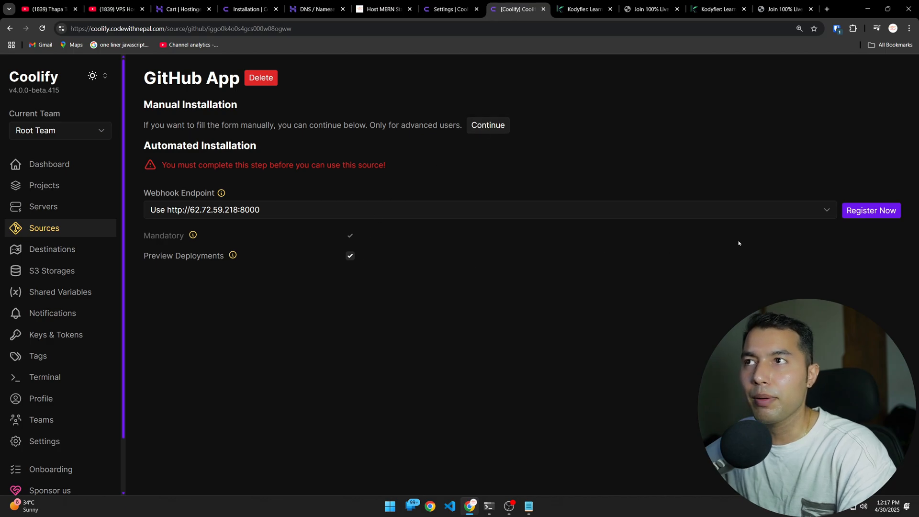
Step: Register the thapa-cert app on GitHub through the automated installation, confirming access with a passkey
{"action": "left_click", "coordinate": [864, 212]}
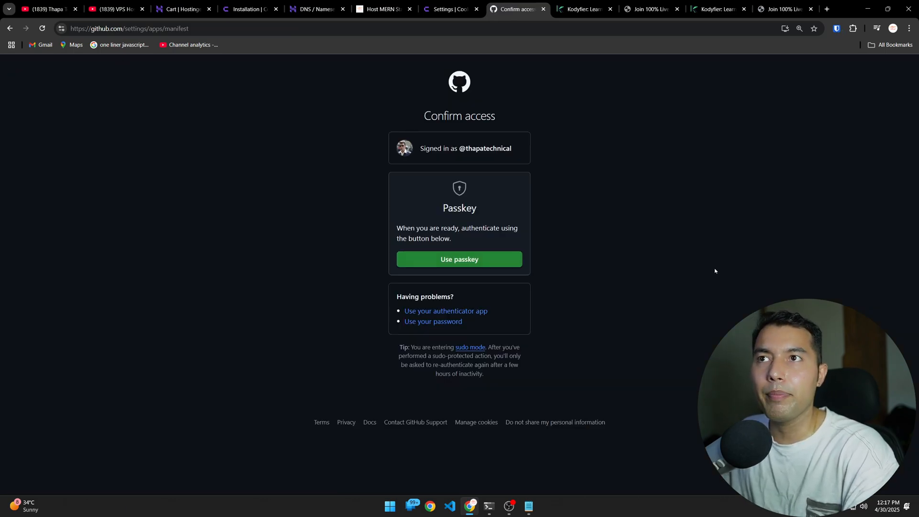
{"action": "left_click", "coordinate": [486, 263]}
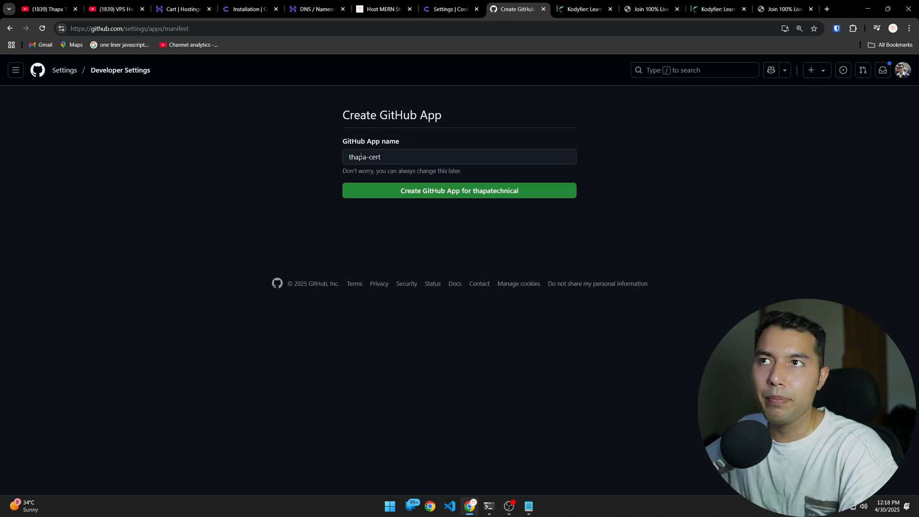
{"action": "left_click", "coordinate": [452, 191]}
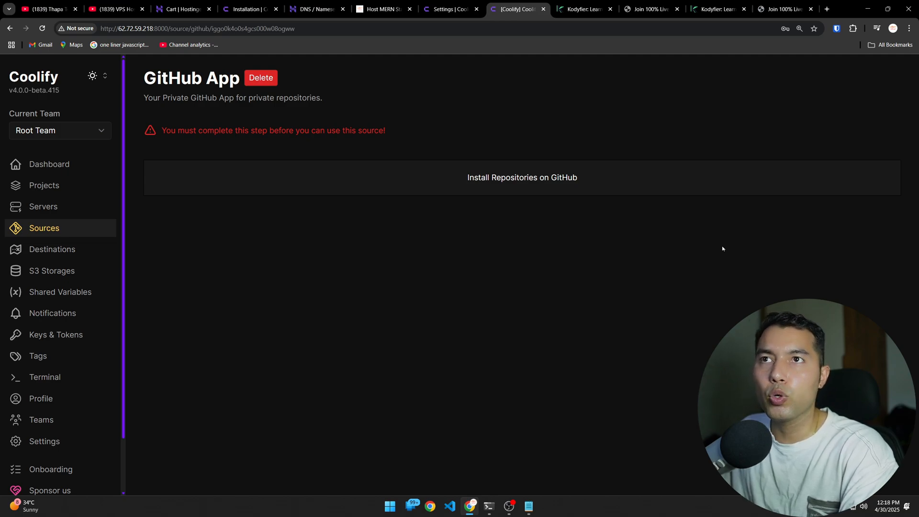
Step: Install the thapa-cert app on the GitHub account with access only to the kodyfier-cert repository
{"action": "left_click", "coordinate": [500, 179]}
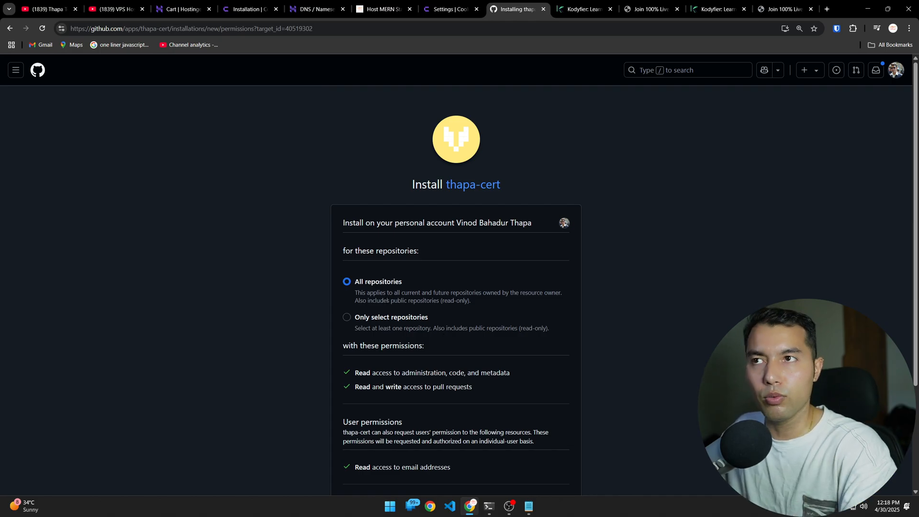
{"action": "scroll", "coordinate": [442, 341], "scroll_direction": "down", "scroll_amount": 3}
{"action": "left_click", "coordinate": [347, 180]}
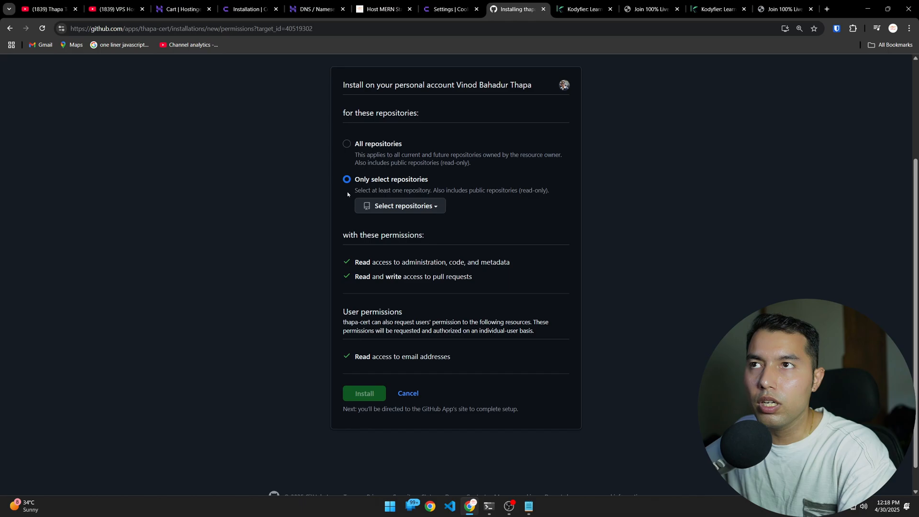
{"action": "left_click", "coordinate": [405, 207]}
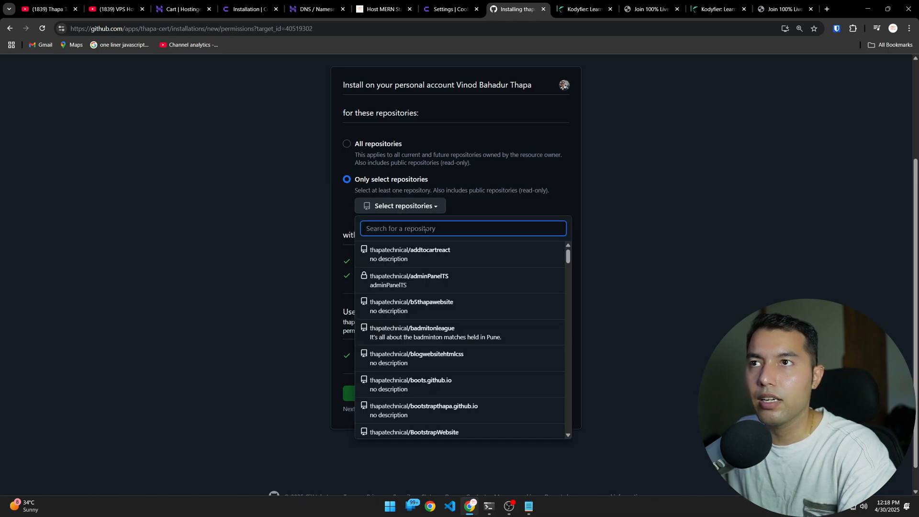
{"action": "left_click", "coordinate": [405, 207]}
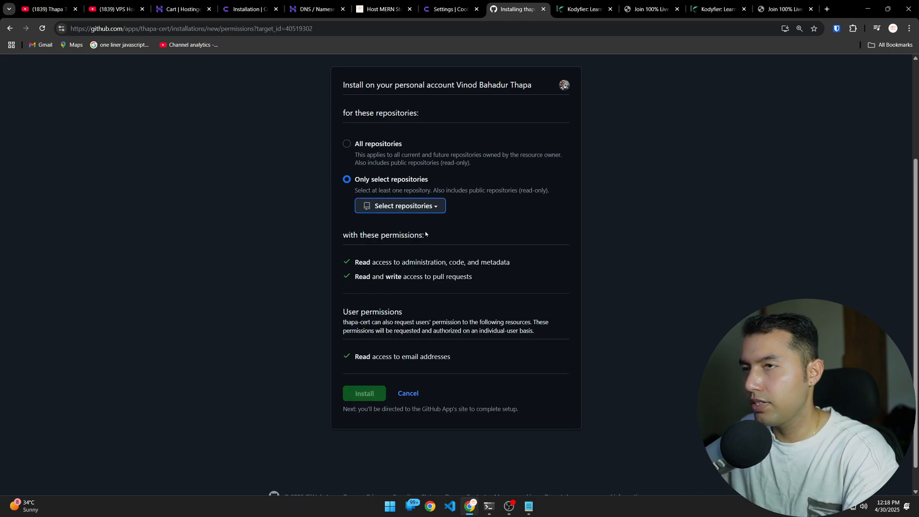
{"action": "left_click", "coordinate": [408, 207]}
{"action": "left_click", "coordinate": [407, 209]}
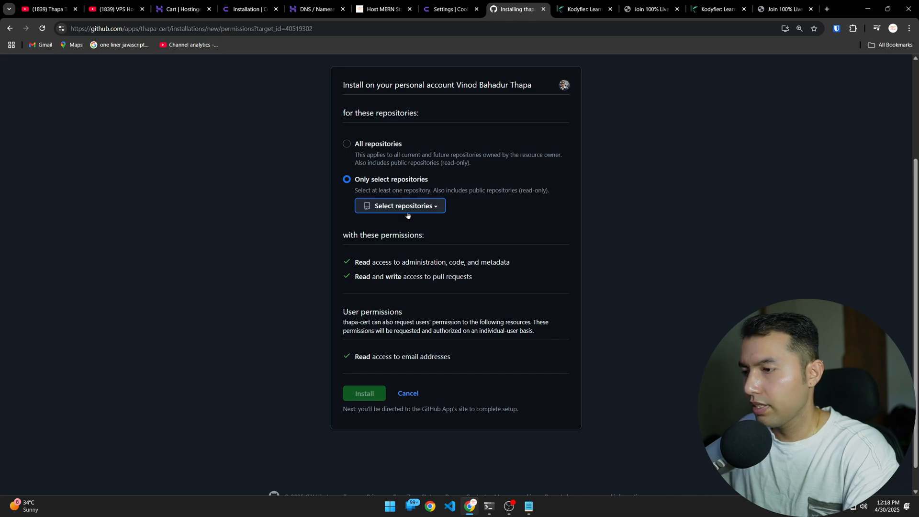
{"action": "left_click", "coordinate": [407, 207]}
{"action": "type", "text": "cert"}
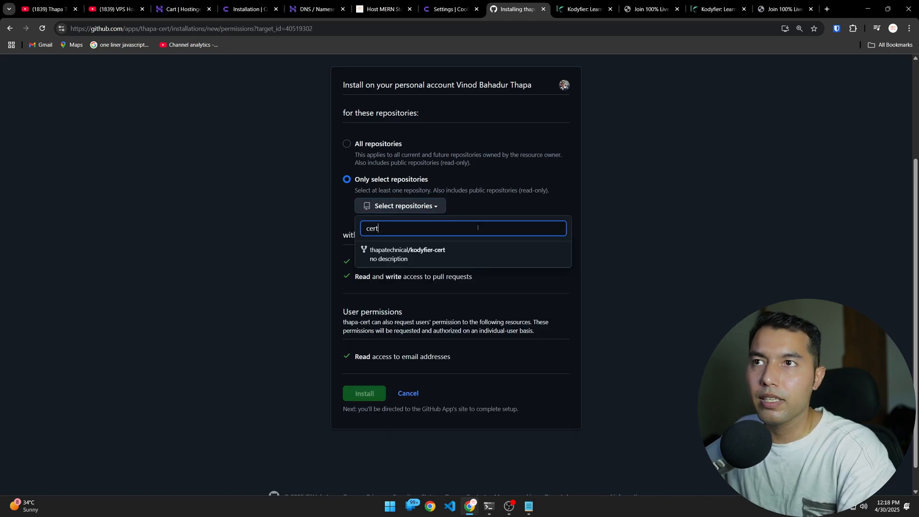
{"action": "left_click", "coordinate": [403, 257]}
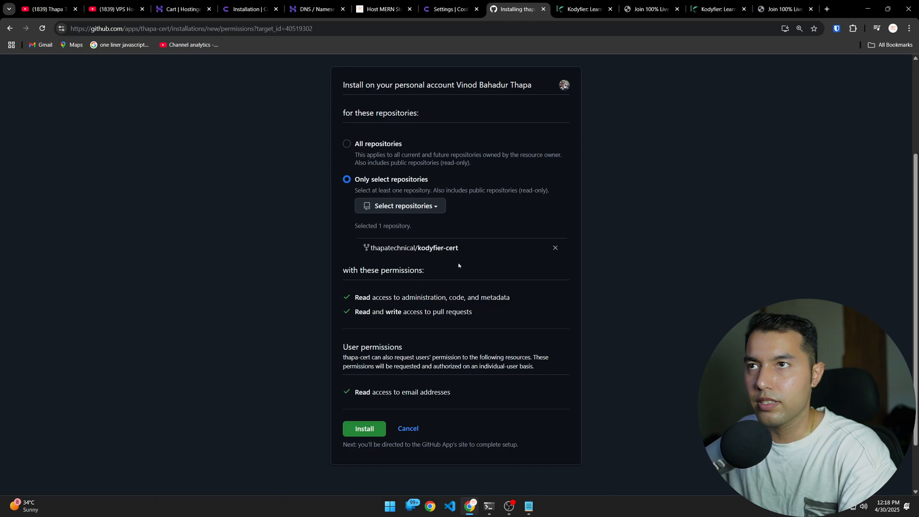
{"action": "left_click", "coordinate": [360, 430]}
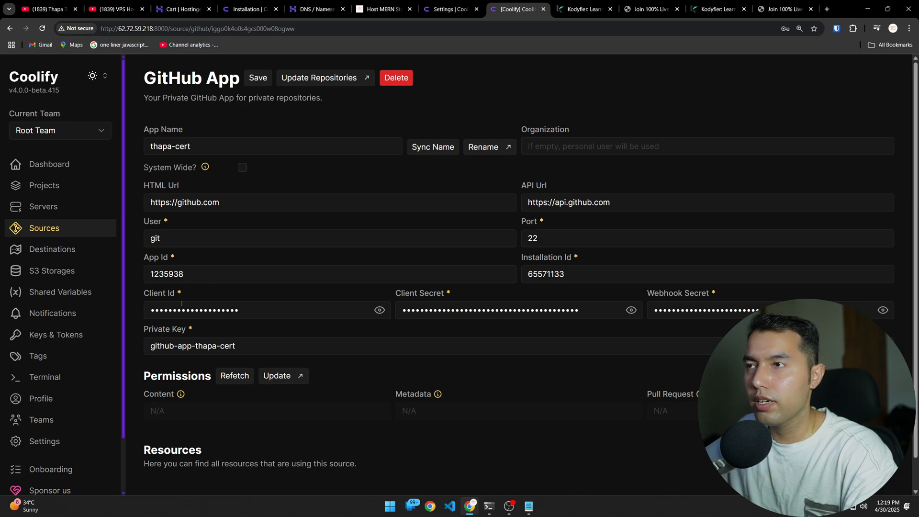
Step: Review the thapa-cert GitHub App settings in Coolify and save them
{"action": "scroll", "coordinate": [567, 343], "scroll_direction": "down", "scroll_amount": 1}
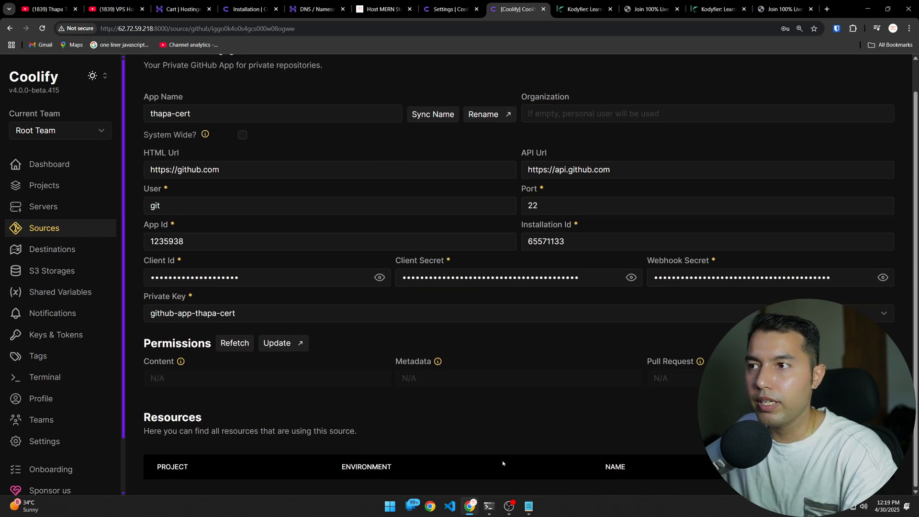
{"action": "scroll", "coordinate": [501, 460], "scroll_direction": "up", "scroll_amount": 1}
{"action": "left_click", "coordinate": [259, 77]}
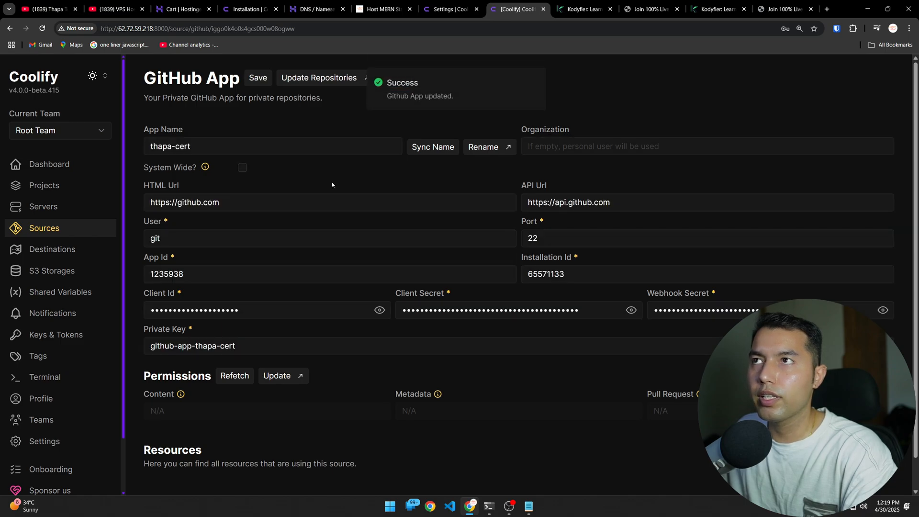
{"action": "left_click", "coordinate": [260, 84]}
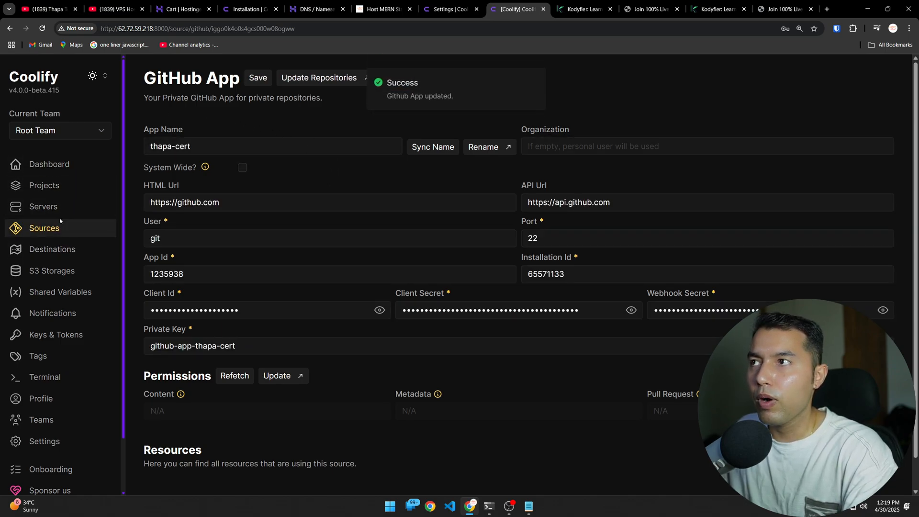
Step: Start a Private Repository (with GitHub App) resource in the cert project's production environment and load kodyfier-cert through thapa-cert
{"action": "left_click", "coordinate": [44, 186]}
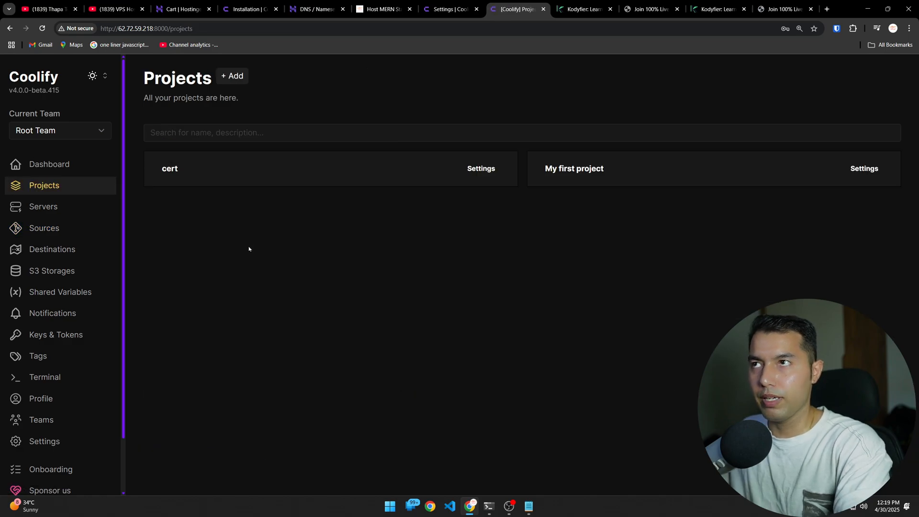
{"action": "left_click", "coordinate": [242, 178]}
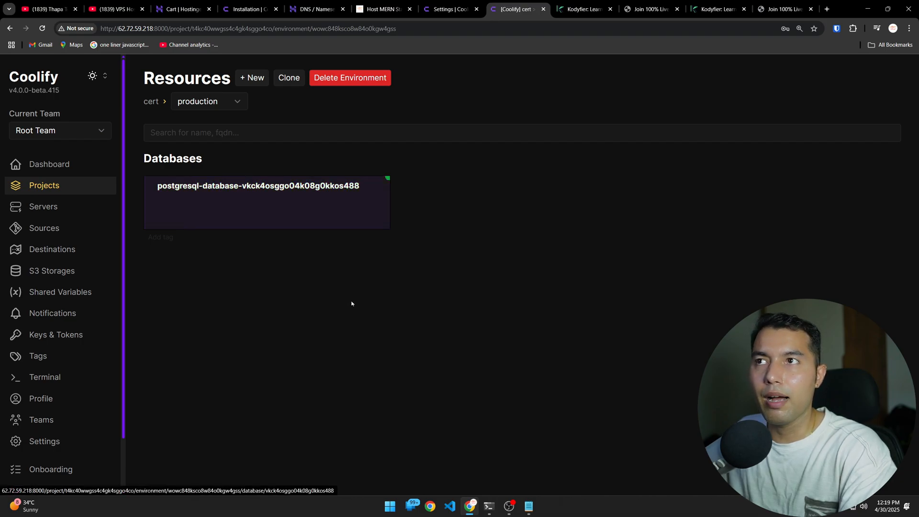
{"action": "left_click", "coordinate": [251, 80]}
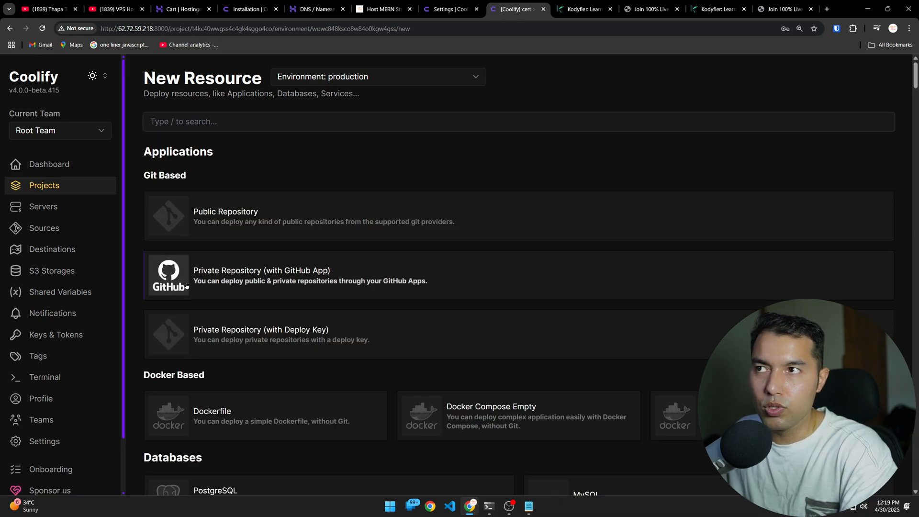
{"action": "left_click", "coordinate": [248, 281]}
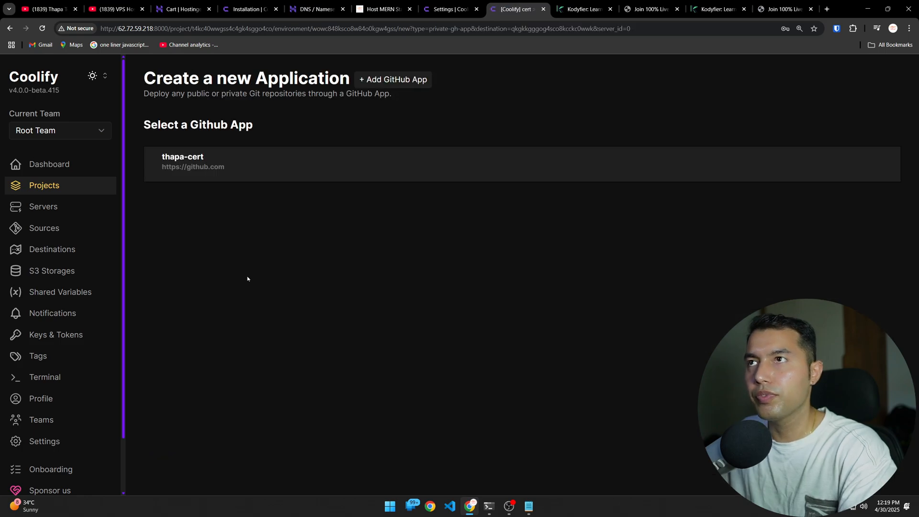
{"action": "left_click", "coordinate": [292, 172]}
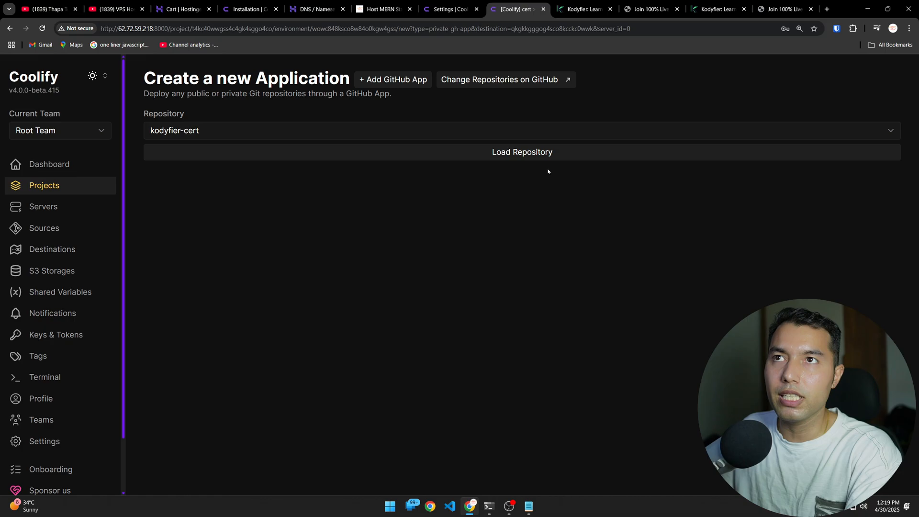
{"action": "left_click", "coordinate": [518, 155]}
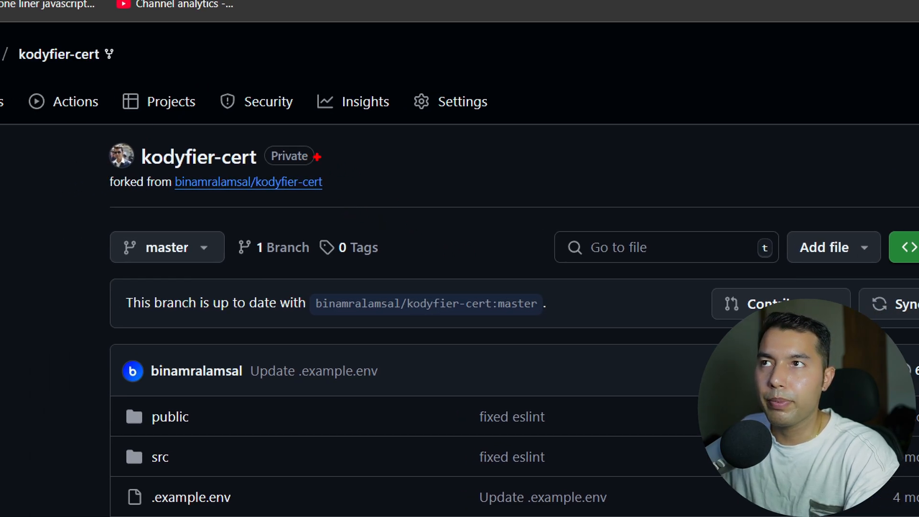
Step: Check the kodyfier-cert repository's branch on GitHub, and create the application in Coolify with the Nixpacks build pack
{"action": "left_click_drag", "start_coordinate": [317, 157], "coordinate": [330, 143]}
{"action": "left_click_drag", "start_coordinate": [82, 222], "coordinate": [227, 270]}
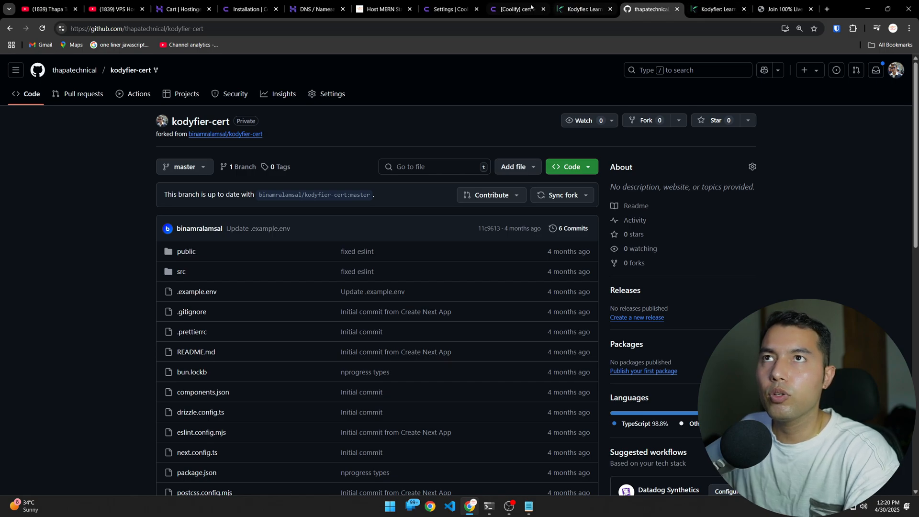
{"action": "left_click", "coordinate": [509, 8]}
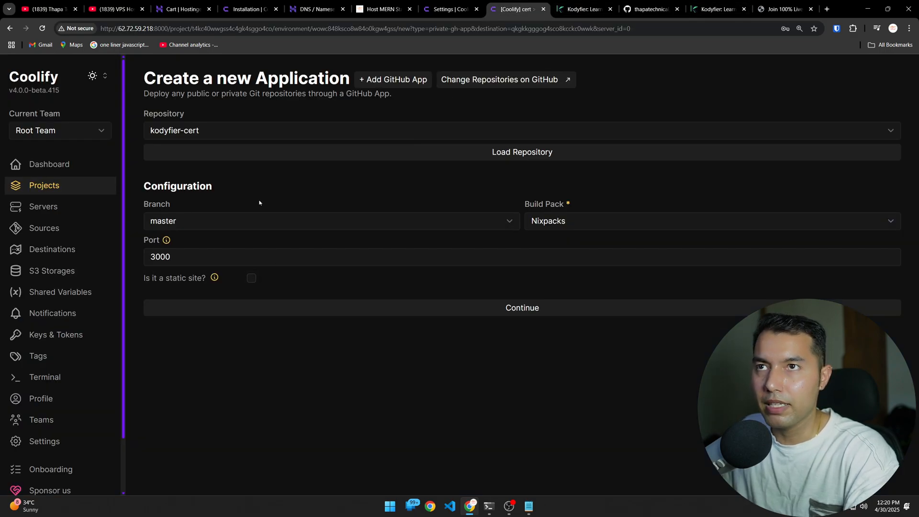
{"action": "left_click", "coordinate": [596, 218]}
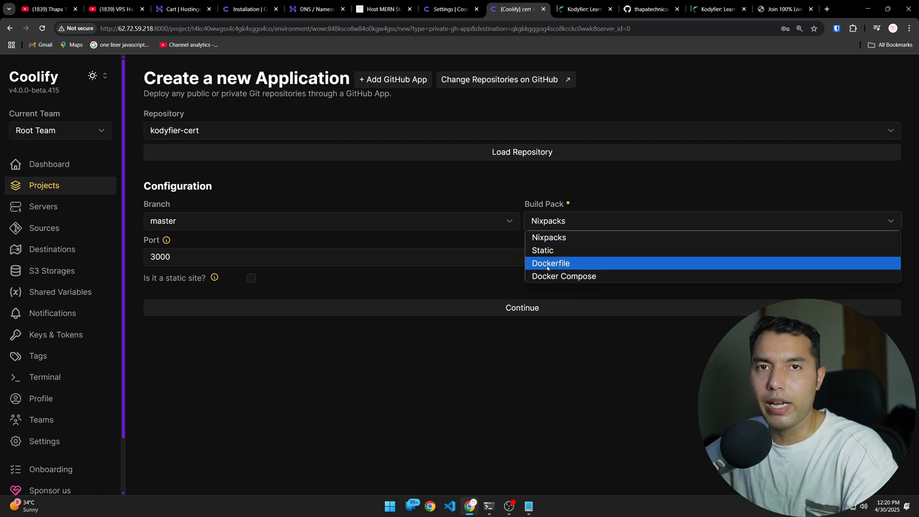
{"action": "left_click", "coordinate": [549, 240]}
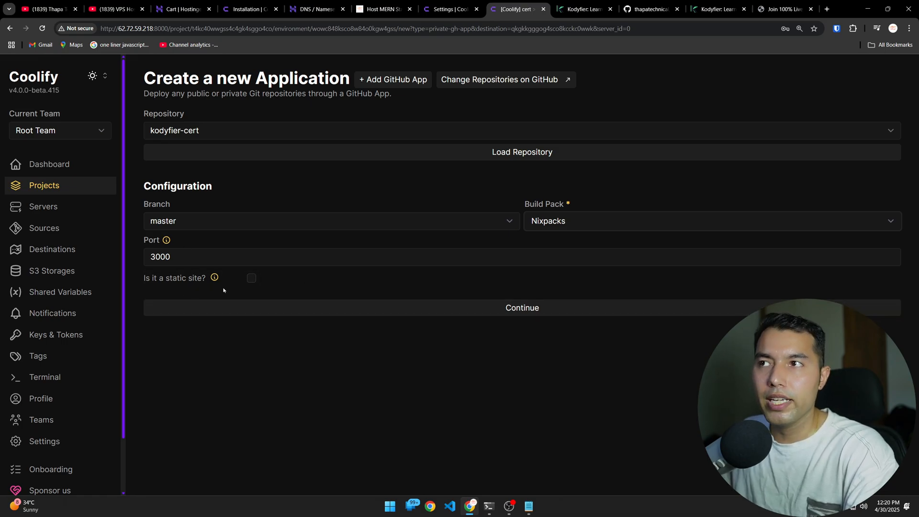
{"action": "left_click", "coordinate": [518, 308]}
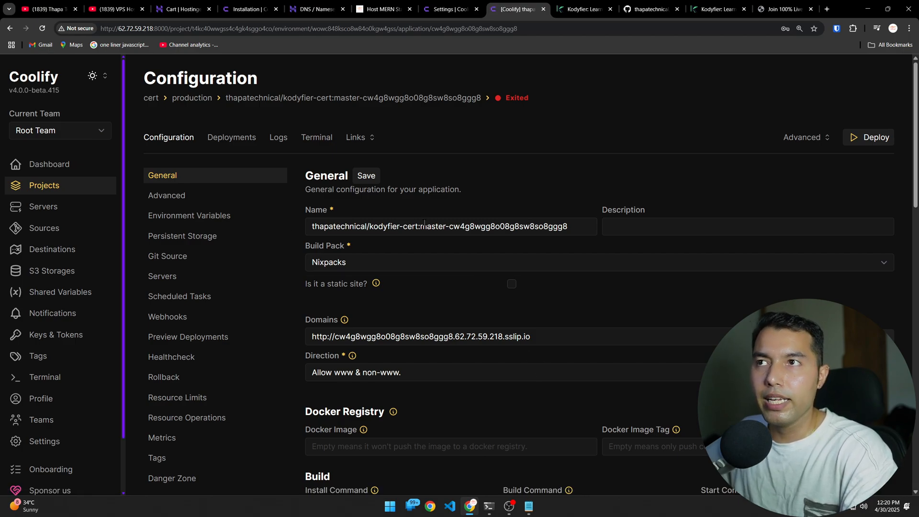
Step: Examine the application's generated domain, compare it with the kodyfier.com home page, and return to the Coolify configuration
{"action": "scroll", "coordinate": [442, 292], "scroll_direction": "down", "scroll_amount": 3}
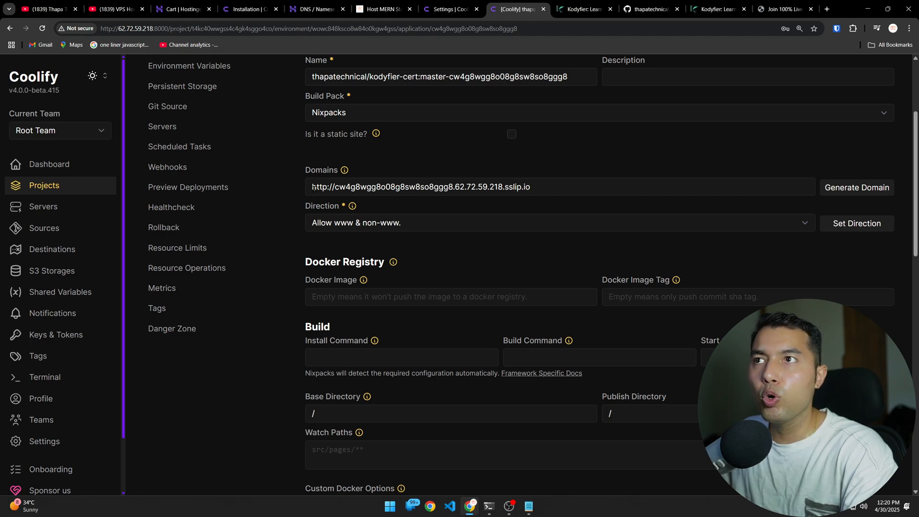
{"action": "left_click_drag", "start_coordinate": [314, 187], "coordinate": [548, 187]}
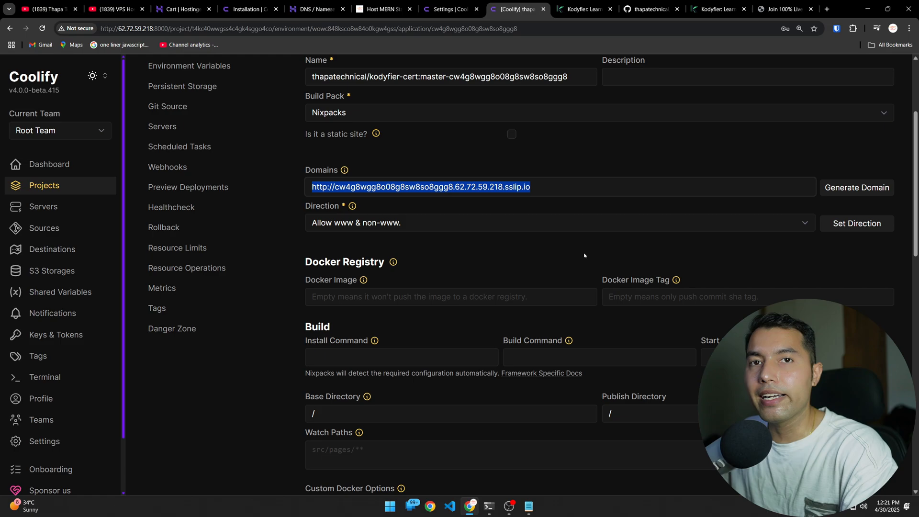
{"action": "left_click", "coordinate": [719, 9]}
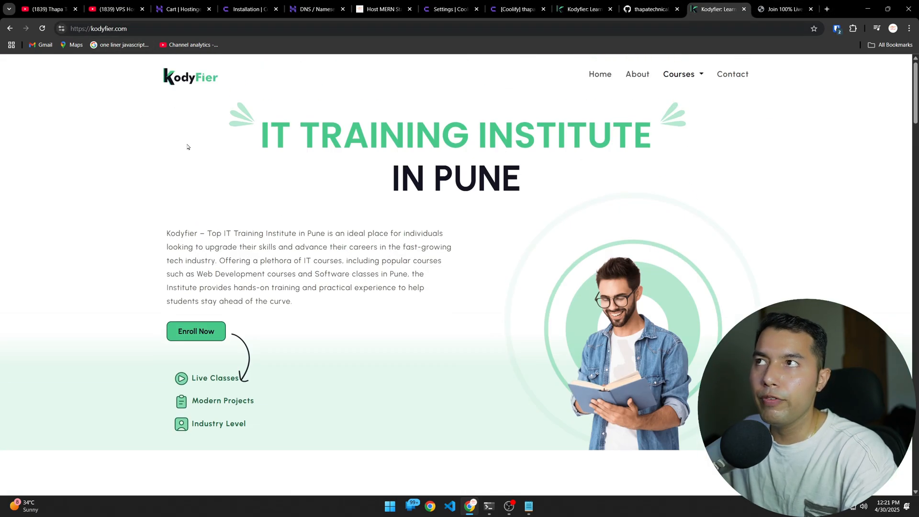
{"action": "scroll", "coordinate": [284, 280], "scroll_direction": "down", "scroll_amount": 10}
{"action": "scroll", "coordinate": [287, 293], "scroll_direction": "up", "scroll_amount": 10}
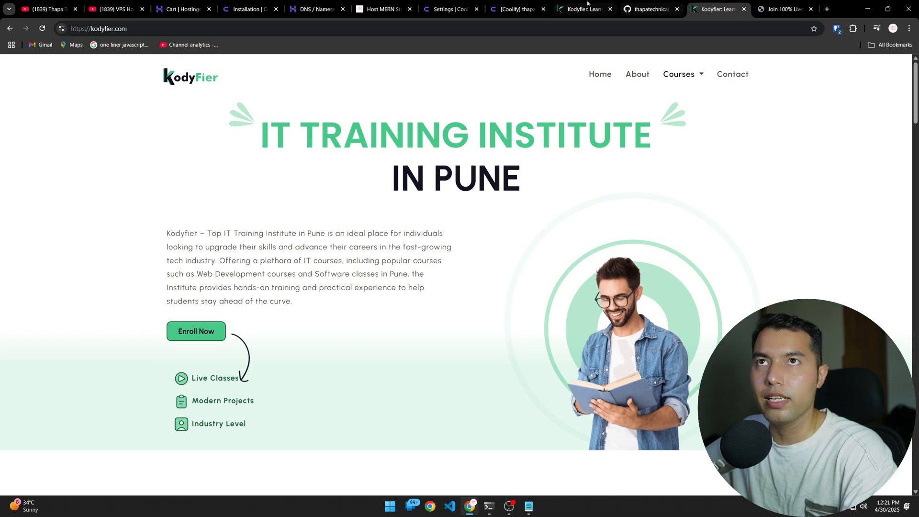
{"action": "left_click", "coordinate": [510, 6]}
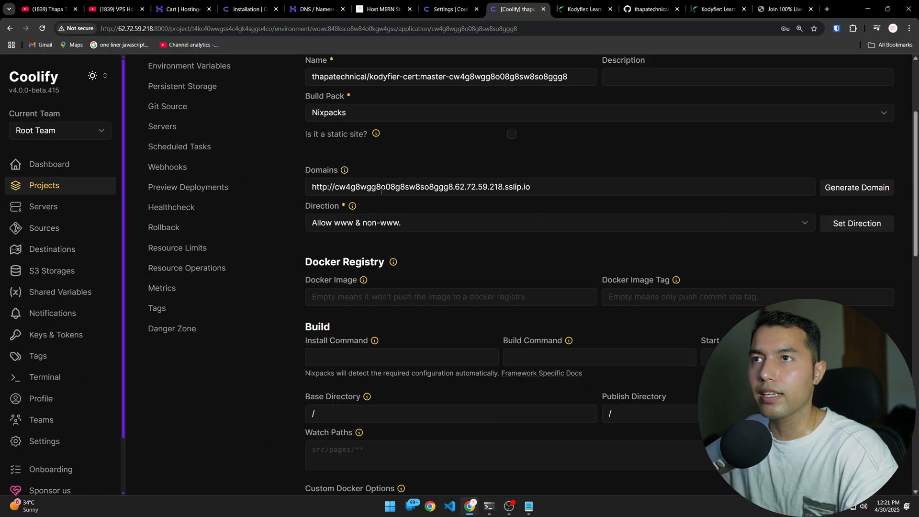
{"action": "left_click_drag", "start_coordinate": [559, 187], "coordinate": [335, 187]}
{"action": "key", "text": "BackSpace"}
{"action": "type", "text": "cer"}
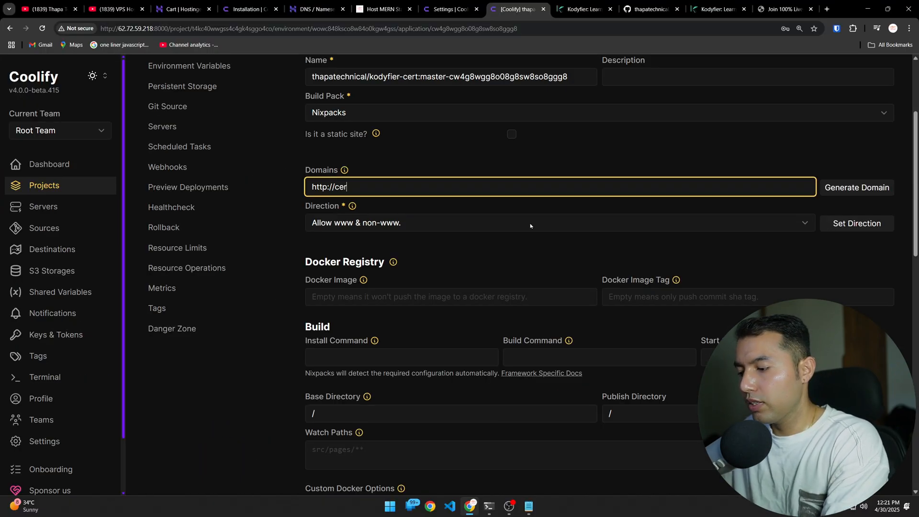
{"action": "type", "text": "t.c"}
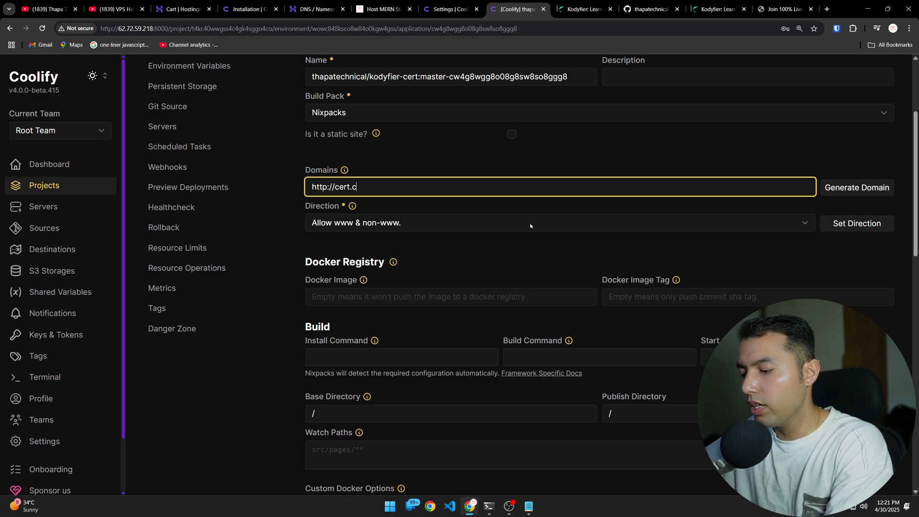
{"action": "type", "text": "od"}
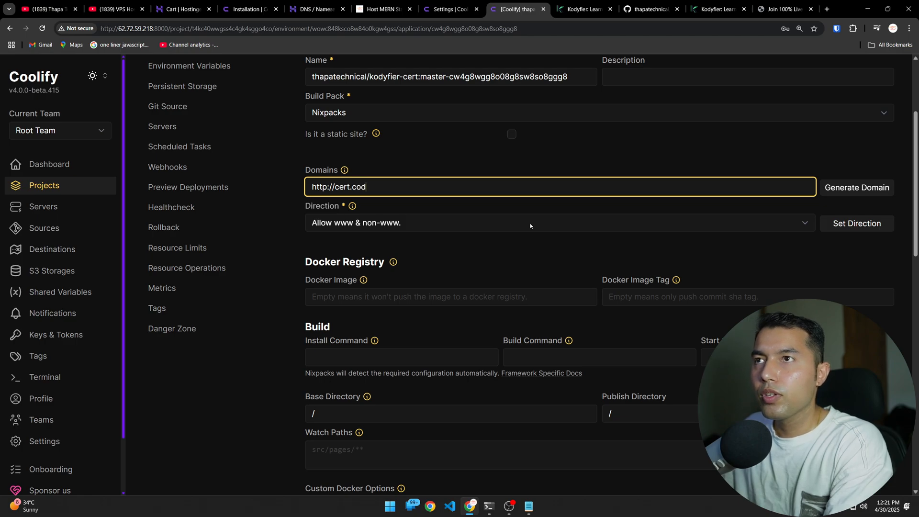
{"action": "type", "text": "ewithnepal.com"}
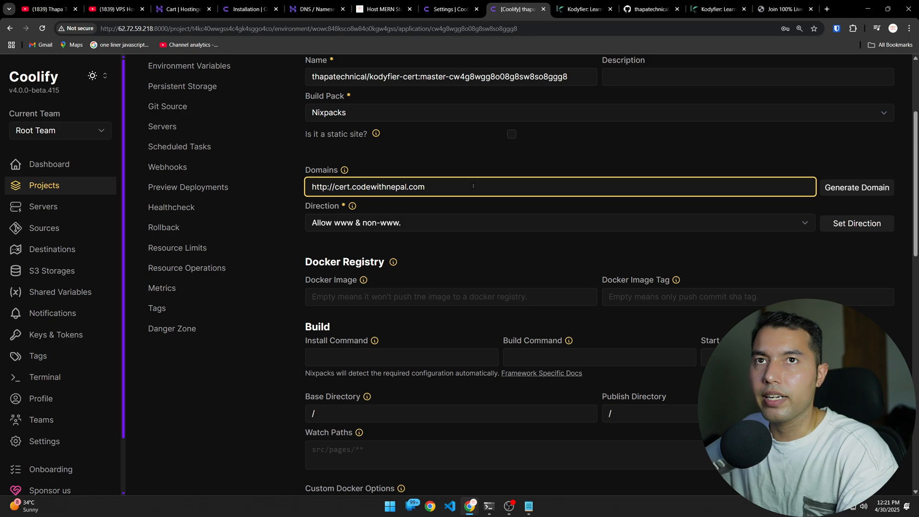
{"action": "scroll", "coordinate": [303, 194], "scroll_direction": "up", "scroll_amount": 3}
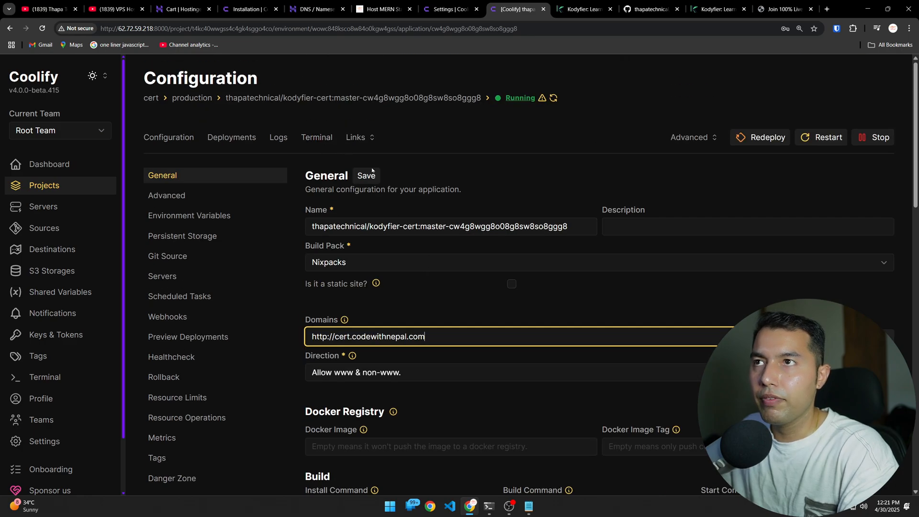
{"action": "left_click", "coordinate": [376, 179]}
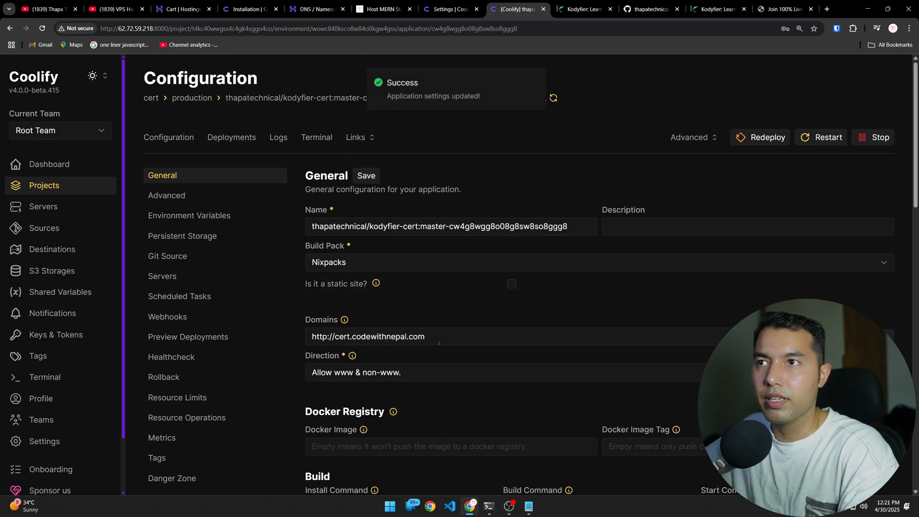
{"action": "scroll", "coordinate": [439, 343], "scroll_direction": "down", "scroll_amount": 3}
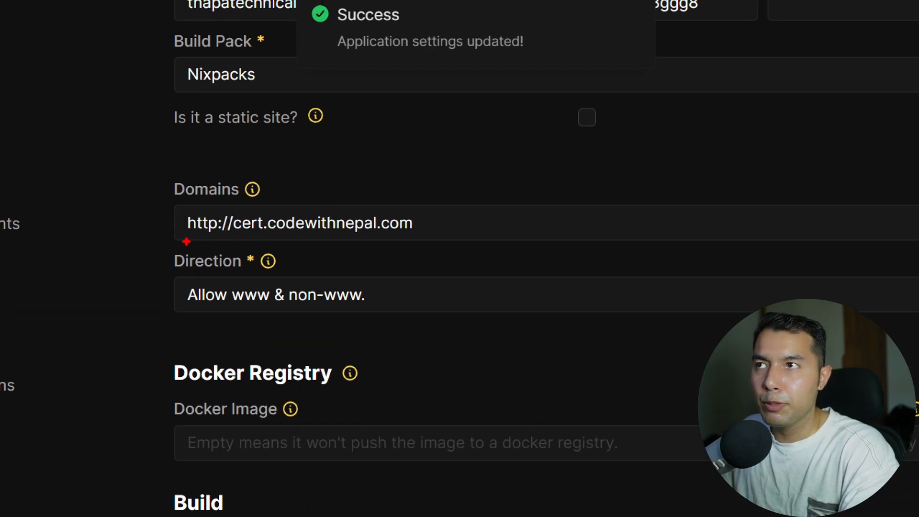
{"action": "left_click_drag", "start_coordinate": [187, 242], "coordinate": [419, 241]}
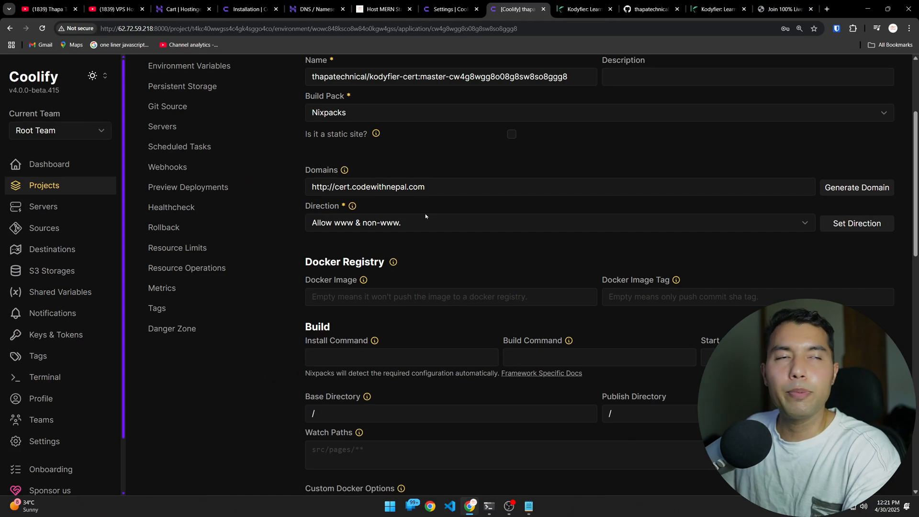
Step: Review the application's build settings and the hosting guide's sections on connecting GitHub, adding the repository and configuring deployment
{"action": "scroll", "coordinate": [452, 280], "scroll_direction": "down", "scroll_amount": 3}
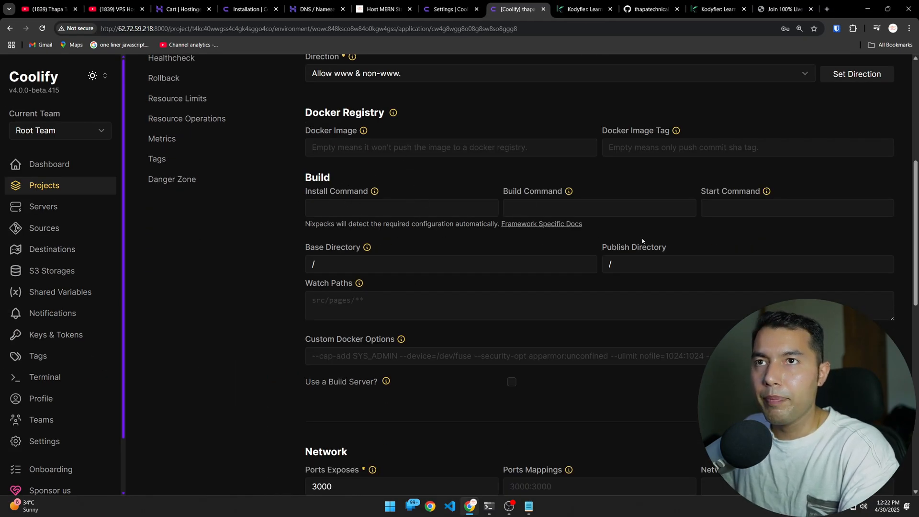
{"action": "scroll", "coordinate": [528, 295], "scroll_direction": "down", "scroll_amount": 6}
{"action": "scroll", "coordinate": [592, 336], "scroll_direction": "up", "scroll_amount": 6}
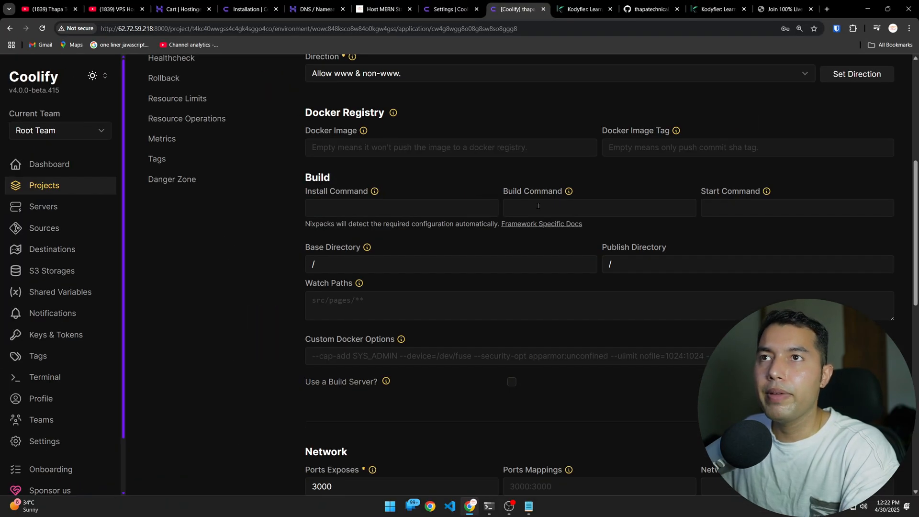
{"action": "left_click", "coordinate": [445, 229]}
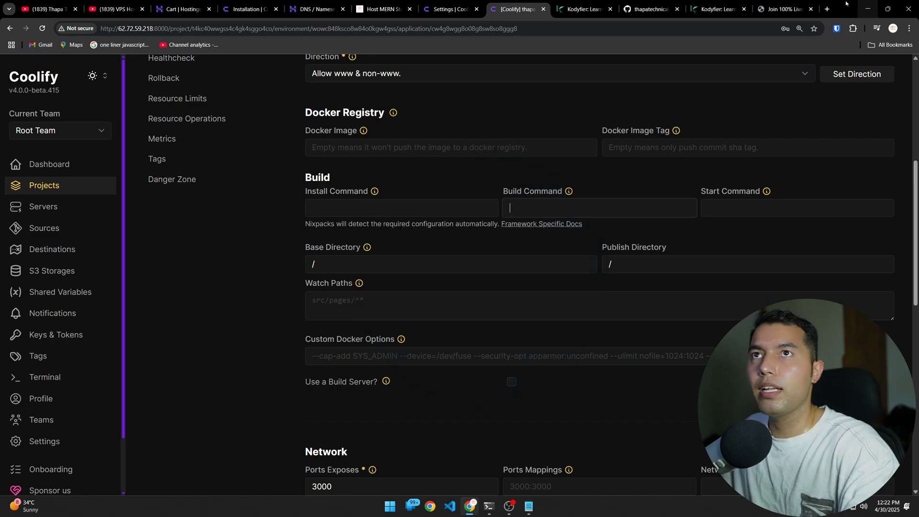
{"action": "left_click", "coordinate": [380, 10]}
{"action": "scroll", "coordinate": [402, 358], "scroll_direction": "down", "scroll_amount": 1}
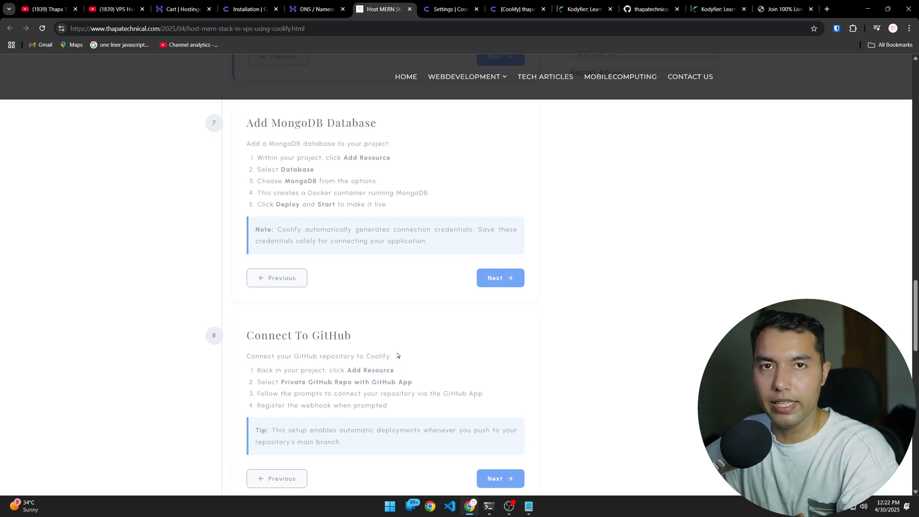
{"action": "scroll", "coordinate": [397, 355], "scroll_direction": "down", "scroll_amount": 1}
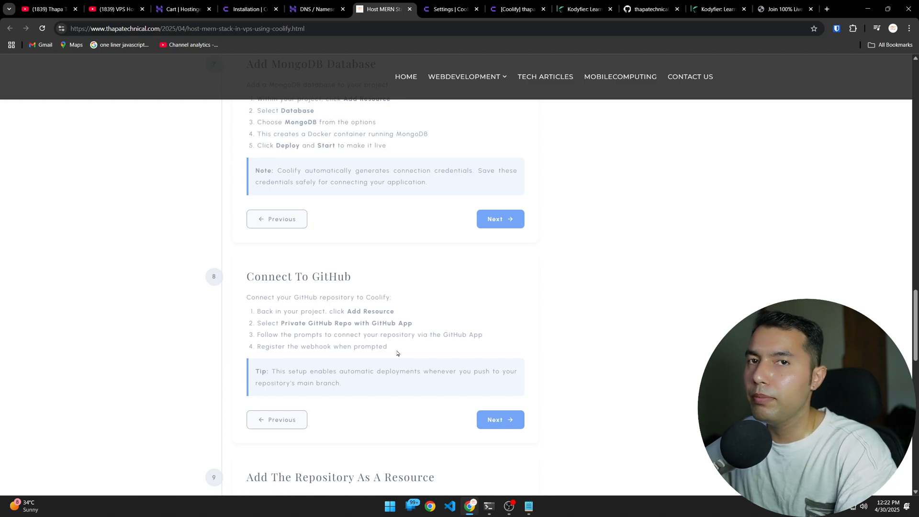
{"action": "scroll", "coordinate": [398, 370], "scroll_direction": "up", "scroll_amount": 4}
{"action": "scroll", "coordinate": [397, 370], "scroll_direction": "down", "scroll_amount": 8}
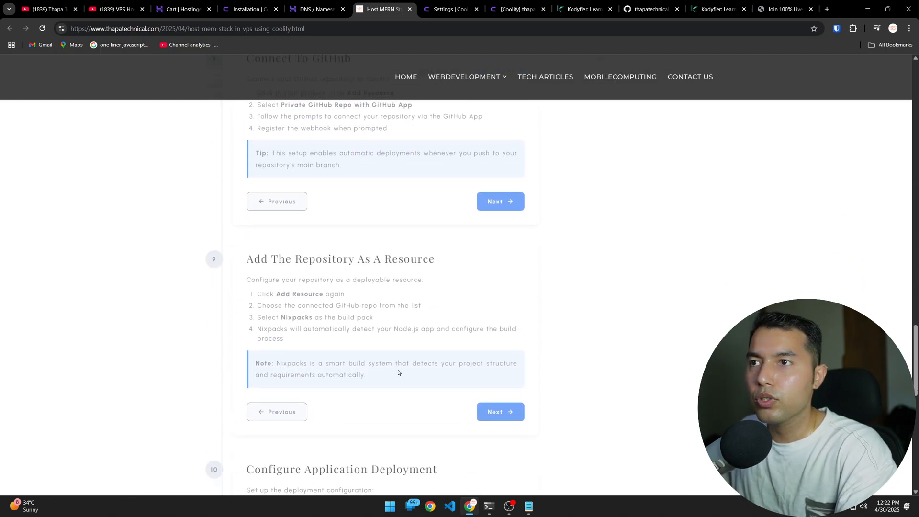
{"action": "scroll", "coordinate": [378, 362], "scroll_direction": "down", "scroll_amount": 4}
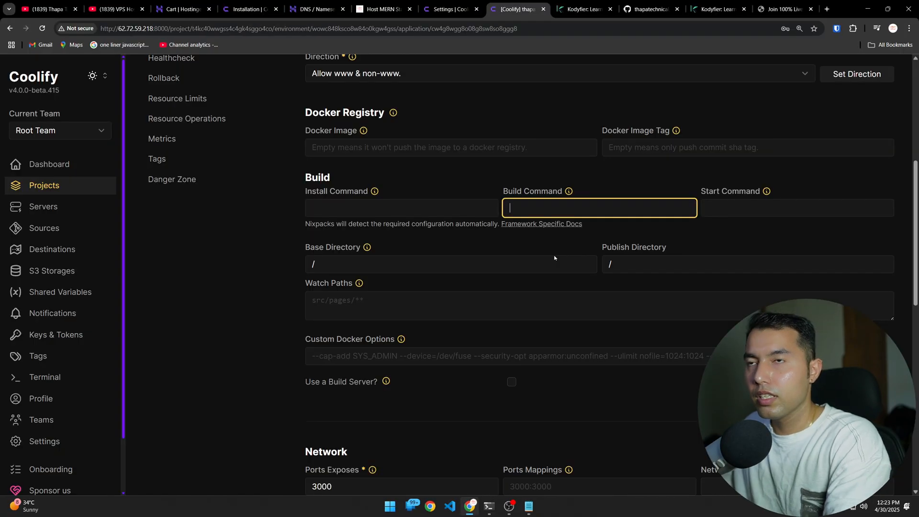
Step: Set the application's build command to "bun run db:migrate && bun run build"
{"action": "type", "text": "b"}
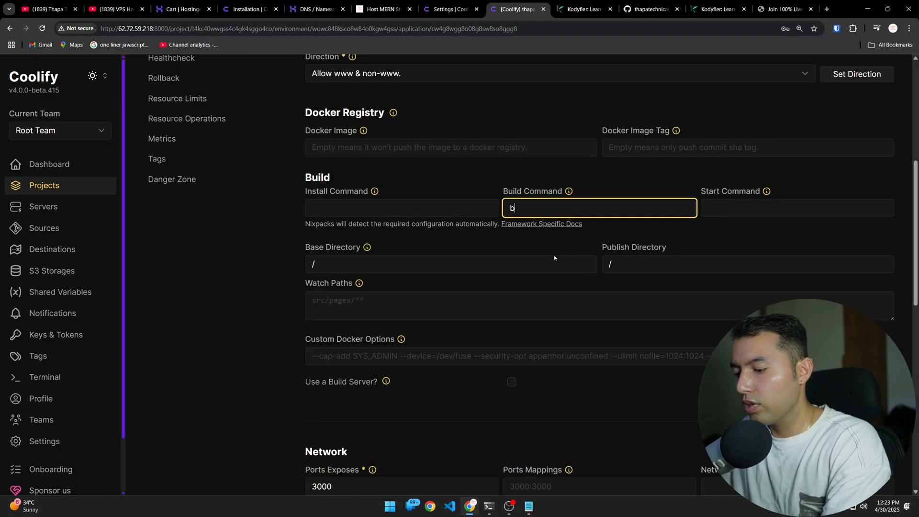
{"action": "type", "text": "un run db"}
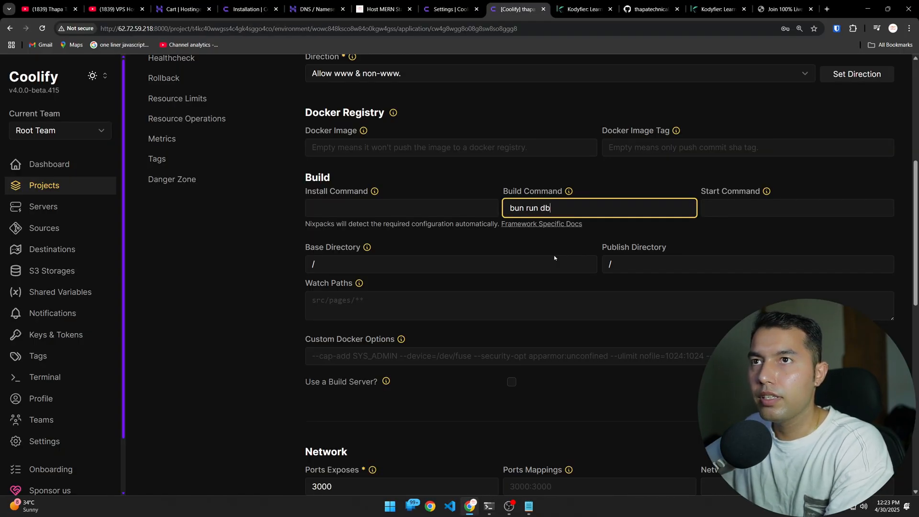
{"action": "type", "text": ":migrate"}
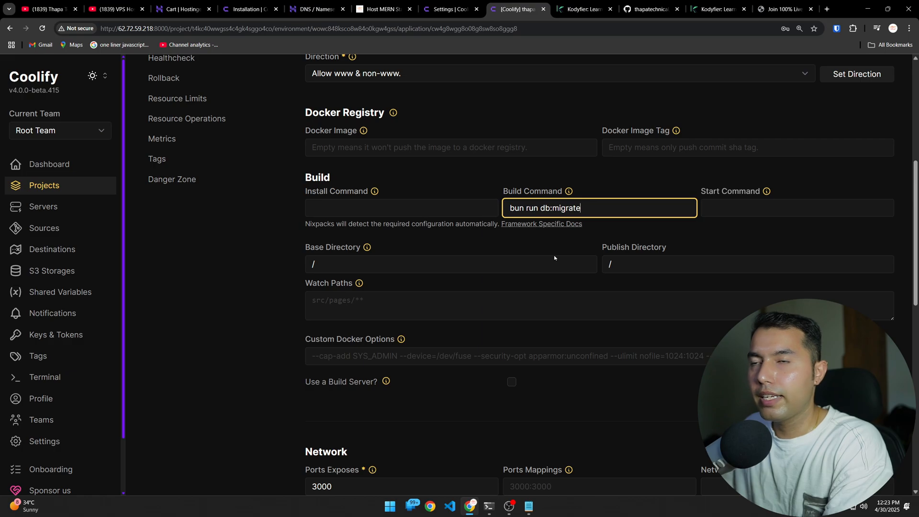
{"action": "type", "text": " && "}
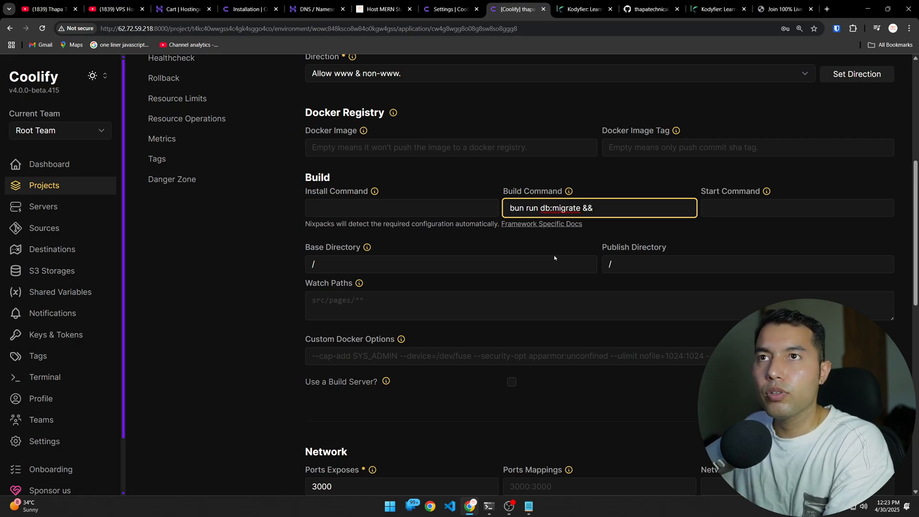
{"action": "type", "text": "bun run "}
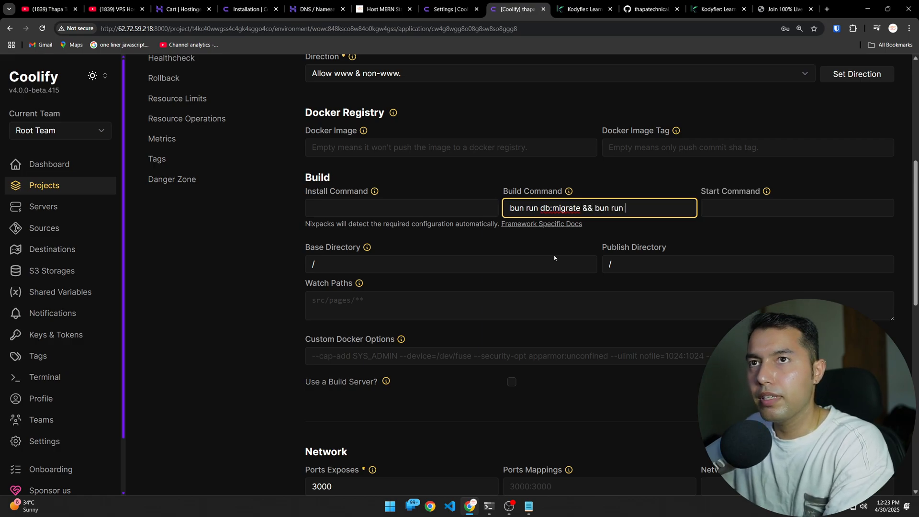
{"action": "type", "text": "build"}
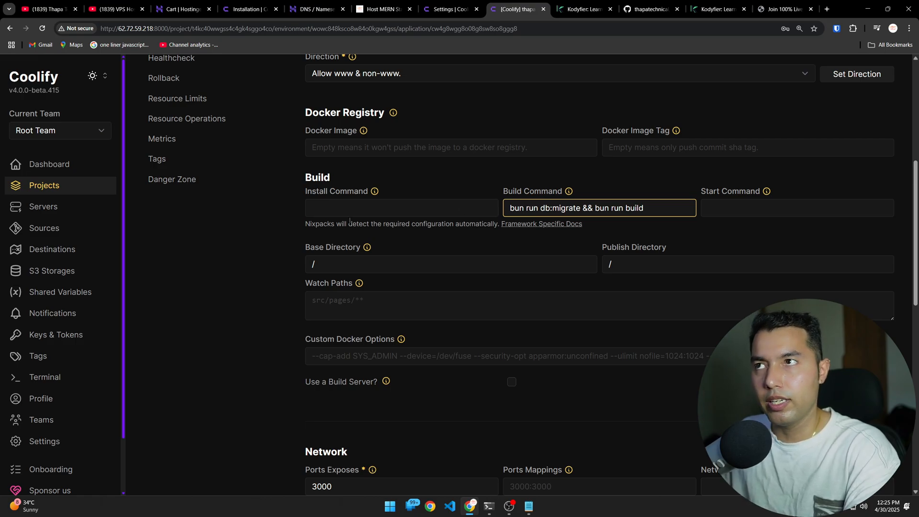
Step: Start a new environment variable for the application and open the kodyfier-cert repository's .example.env file on GitHub
{"action": "scroll", "coordinate": [245, 295], "scroll_direction": "up", "scroll_amount": 6}
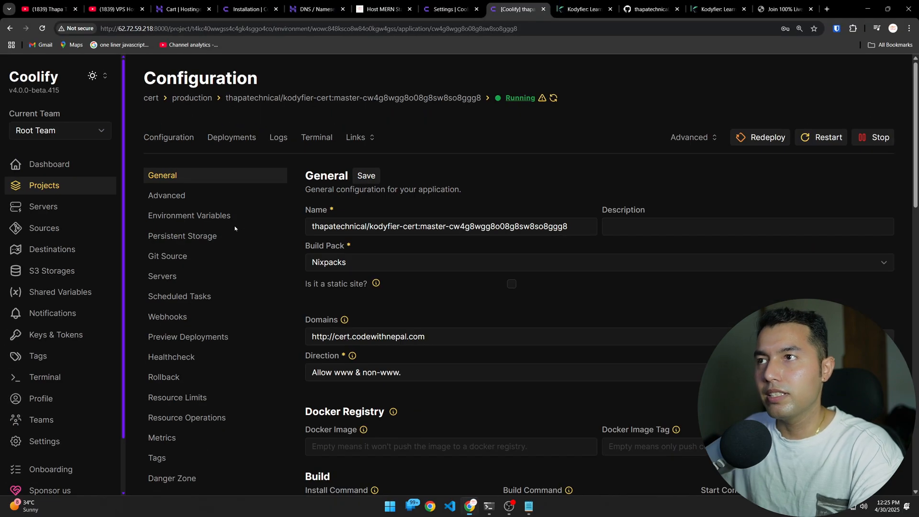
{"action": "left_click", "coordinate": [194, 216]}
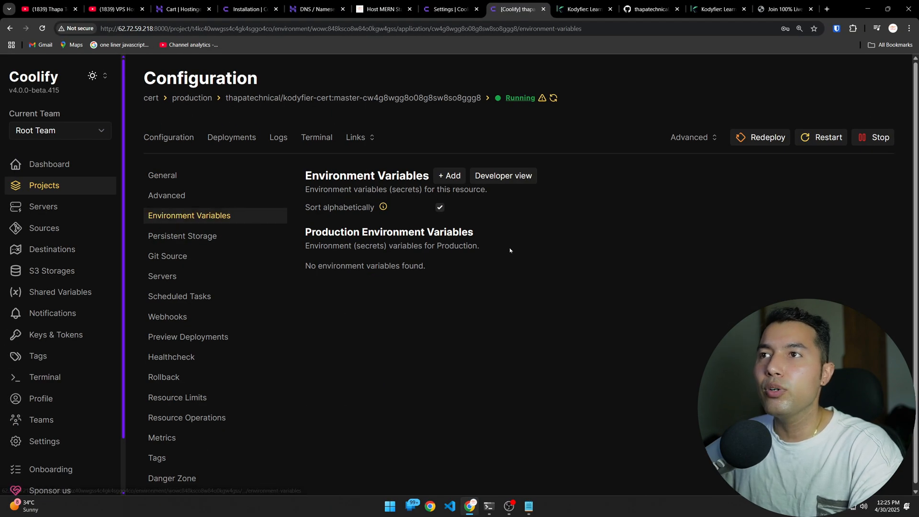
{"action": "left_click", "coordinate": [449, 177]}
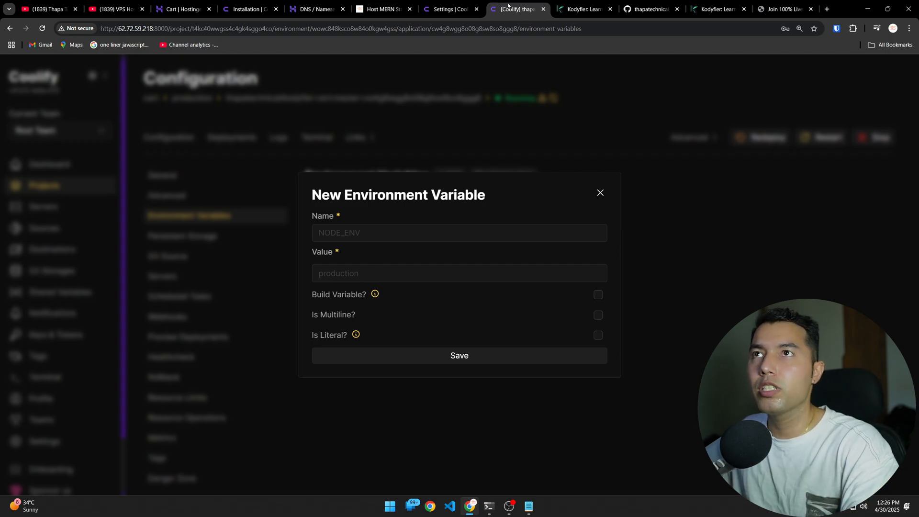
{"action": "left_click", "coordinate": [644, 10]}
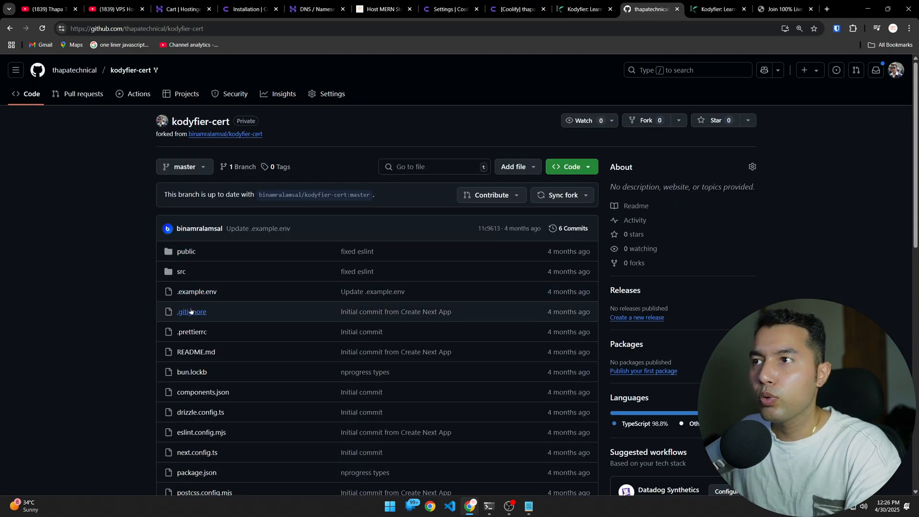
{"action": "left_click", "coordinate": [192, 293]}
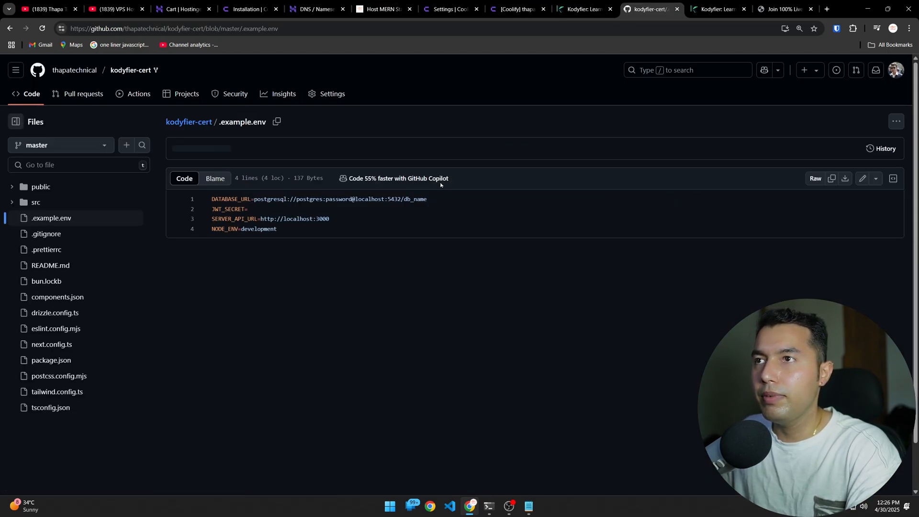
{"action": "key", "text": "ctrl+plus"}
{"action": "key", "text": "ctrl+plus"}
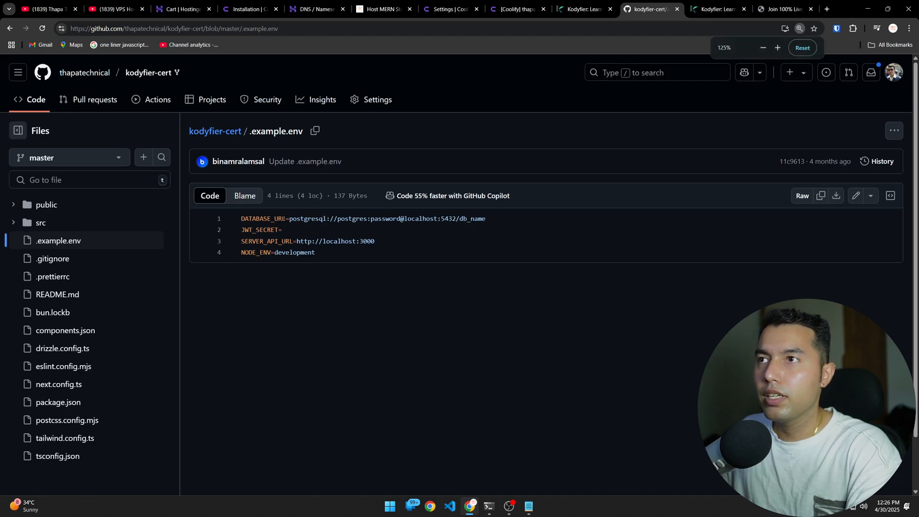
Step: Add the environment variable DATABASE_URL, named as in .example.env, with the PostgreSQL connection URL as its value, and save it
{"action": "double_click", "coordinate": [286, 219]}
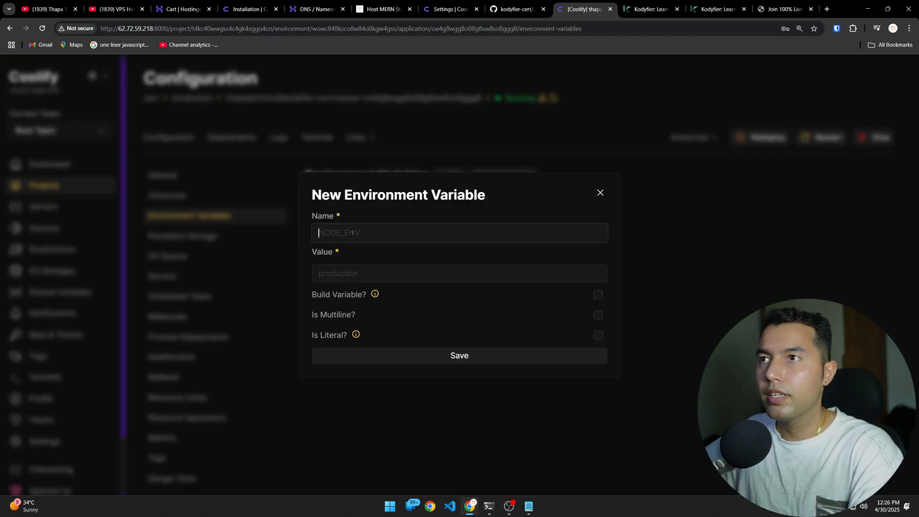
{"action": "type", "text": "DATABASE_URL"}
{"action": "left_click", "coordinate": [408, 272]}
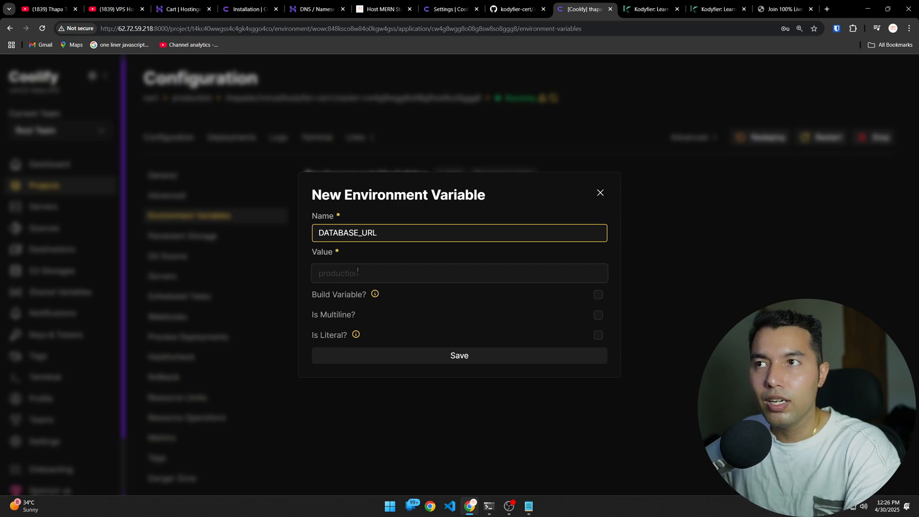
{"action": "key", "text": "ctrl+v"}
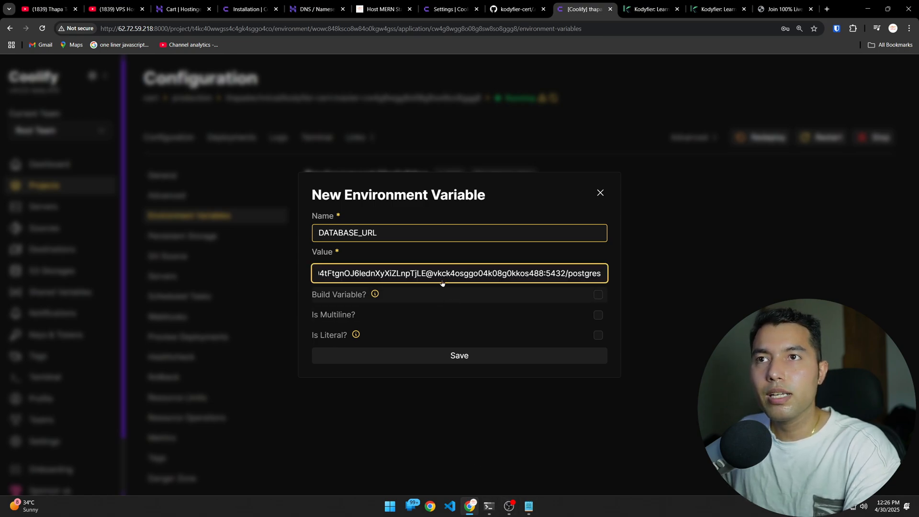
{"action": "left_click", "coordinate": [461, 357]}
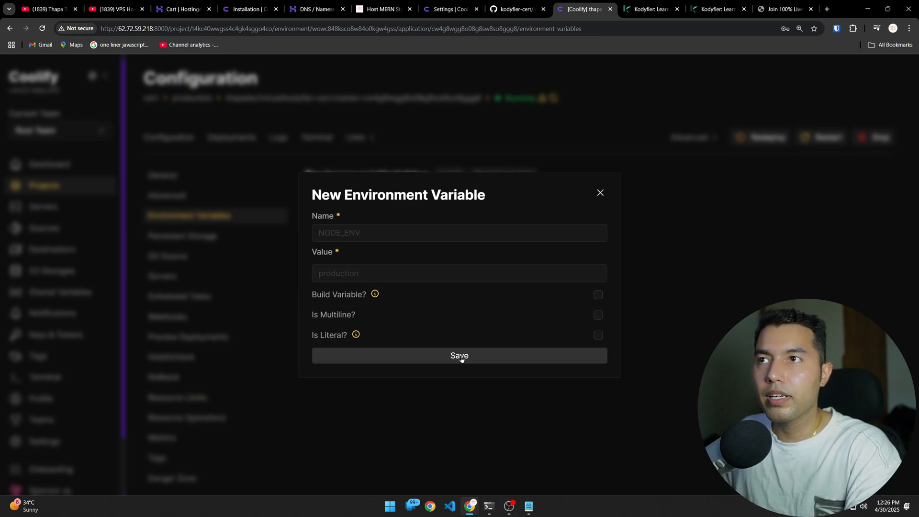
Step: Review the remaining variables required by the repository's .example.env file on GitHub
{"action": "left_click", "coordinate": [521, 9]}
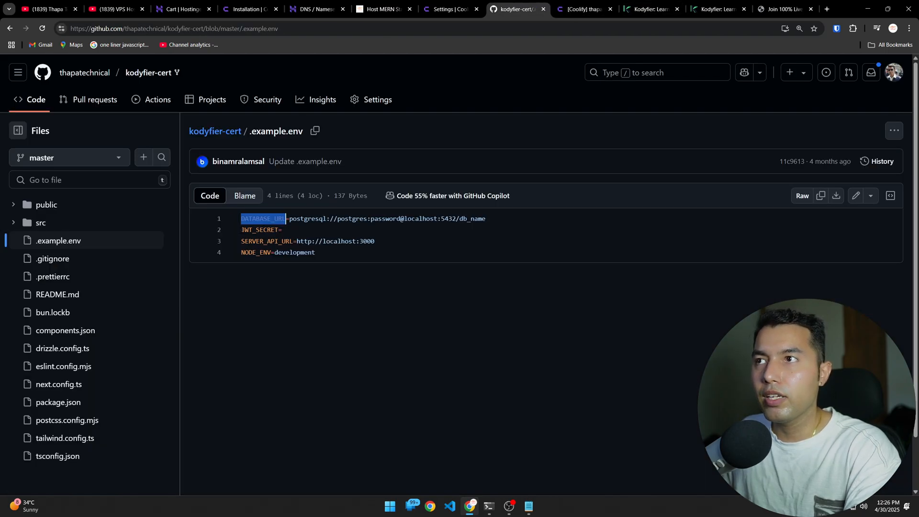
{"action": "key", "text": "ctrl+1"}
{"action": "left_click", "coordinate": [293, 198]}
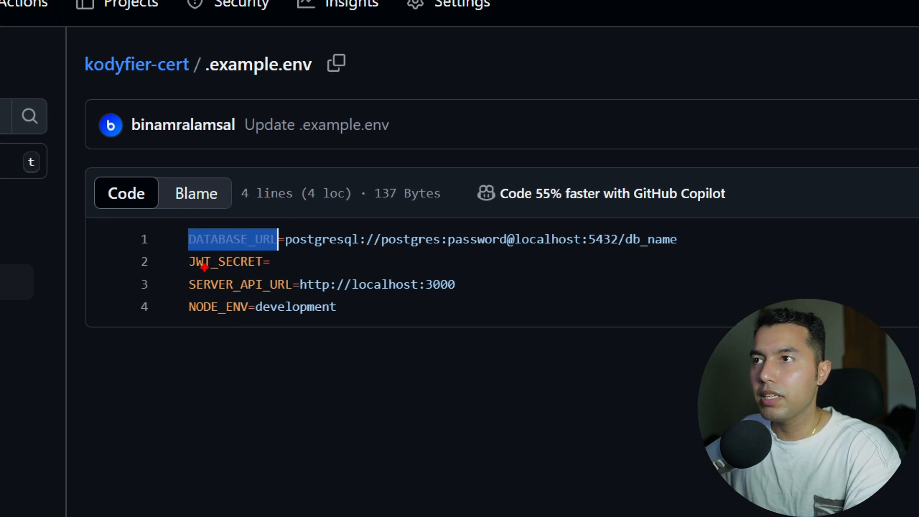
{"action": "left_click_drag", "start_coordinate": [189, 272], "coordinate": [272, 272]}
{"action": "left_click_drag", "start_coordinate": [195, 296], "coordinate": [286, 295]}
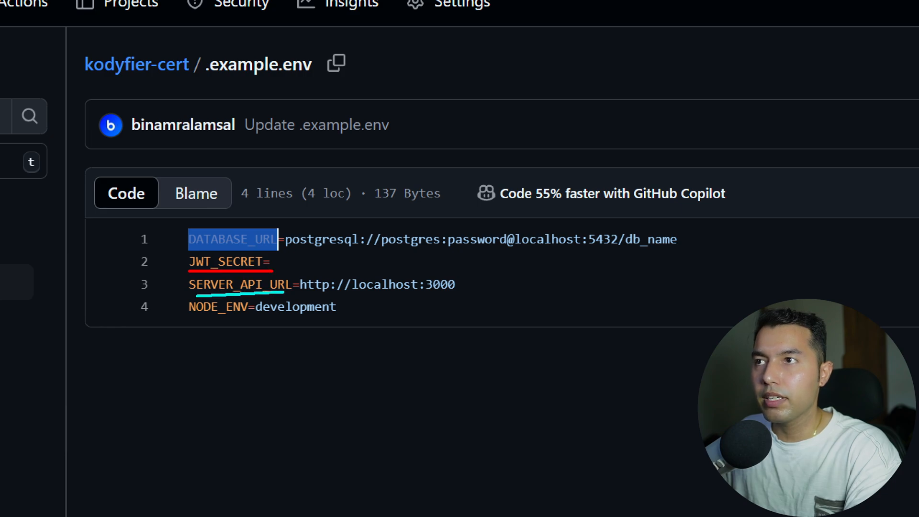
{"action": "left_click_drag", "start_coordinate": [195, 319], "coordinate": [239, 316]}
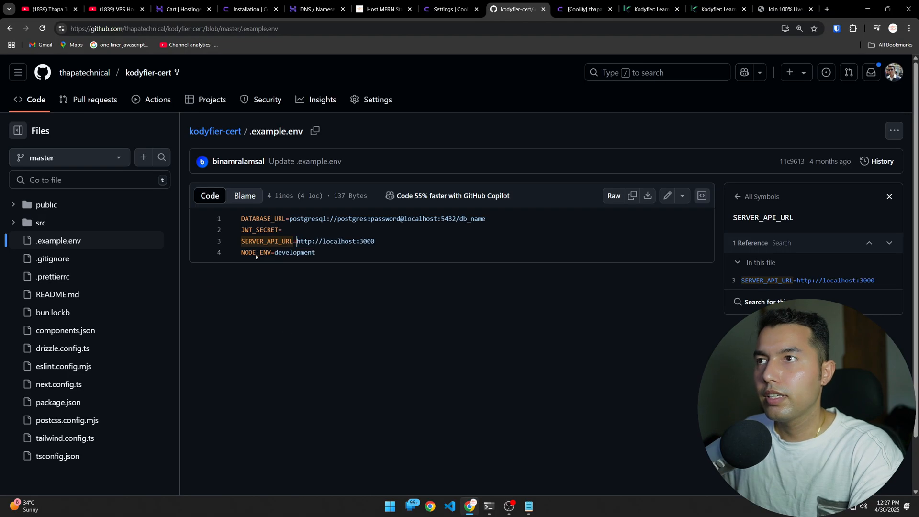
Step: Copy the NODE_ENV name from .example.env, add it in Coolify as an environment variable with the value production, and save it
{"action": "double_click", "coordinate": [257, 255]}
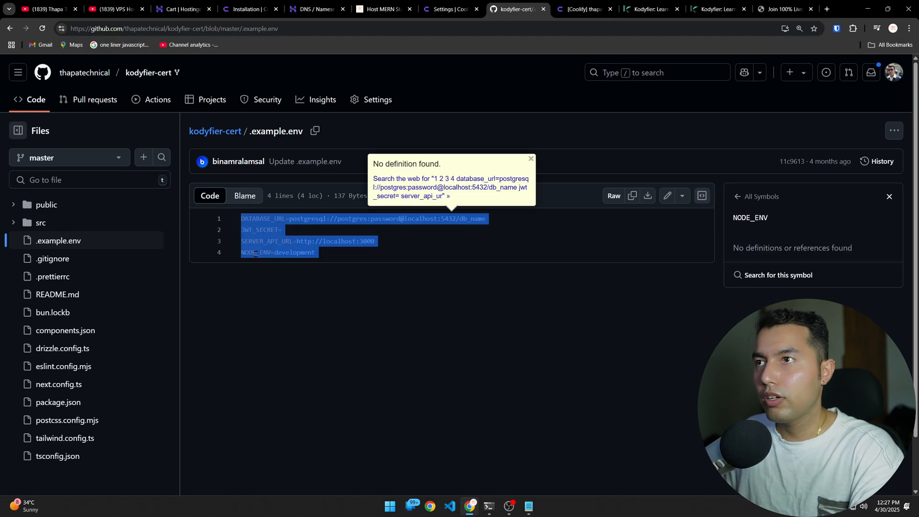
{"action": "left_click", "coordinate": [259, 253]}
{"action": "double_click", "coordinate": [260, 252]}
{"action": "key", "text": "ctrl+c"}
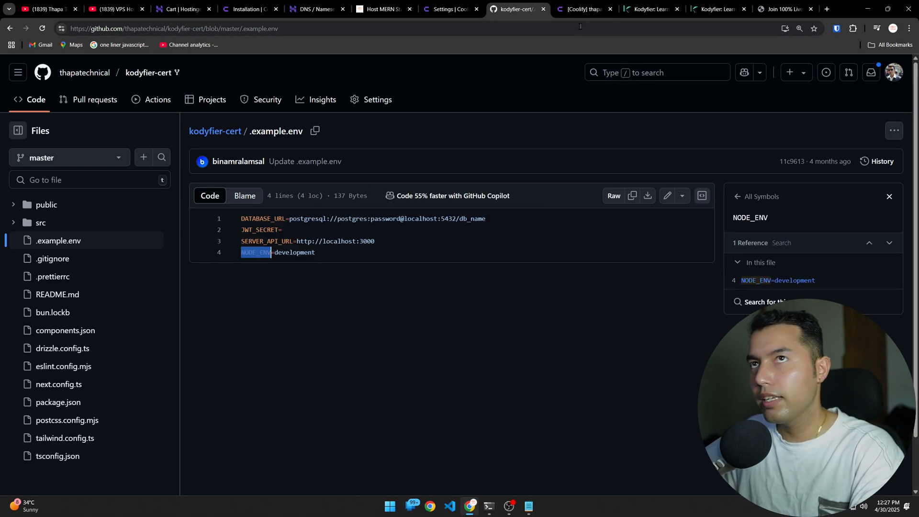
{"action": "left_click", "coordinate": [582, 9]}
{"action": "left_click", "coordinate": [373, 233]}
{"action": "key", "text": "ctrl+v"}
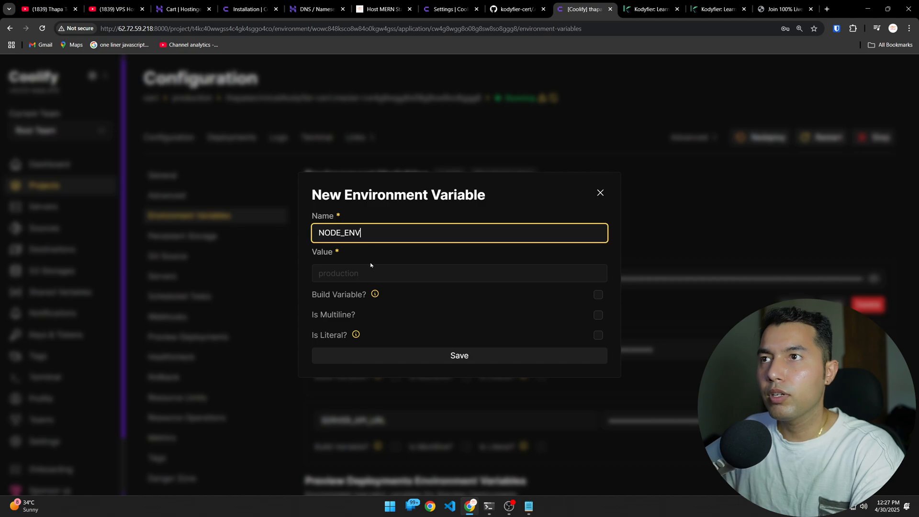
{"action": "left_click", "coordinate": [366, 272]}
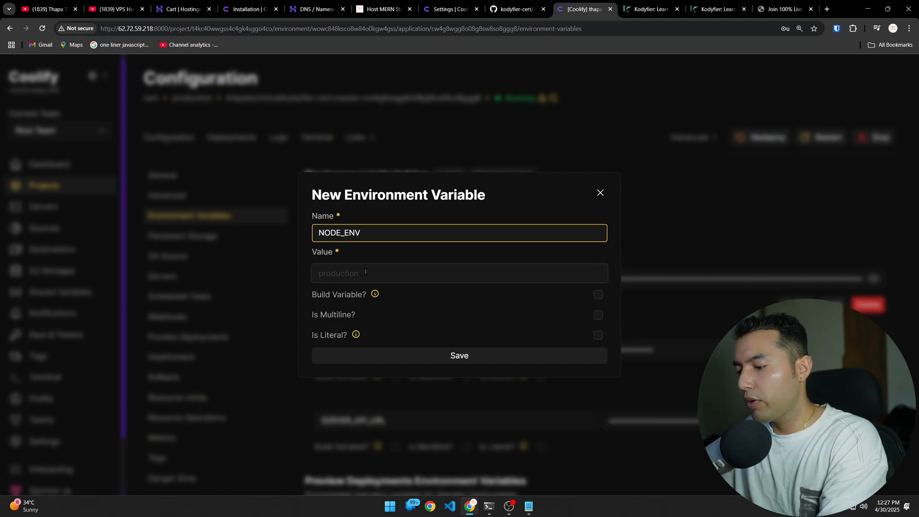
{"action": "type", "text": "production"}
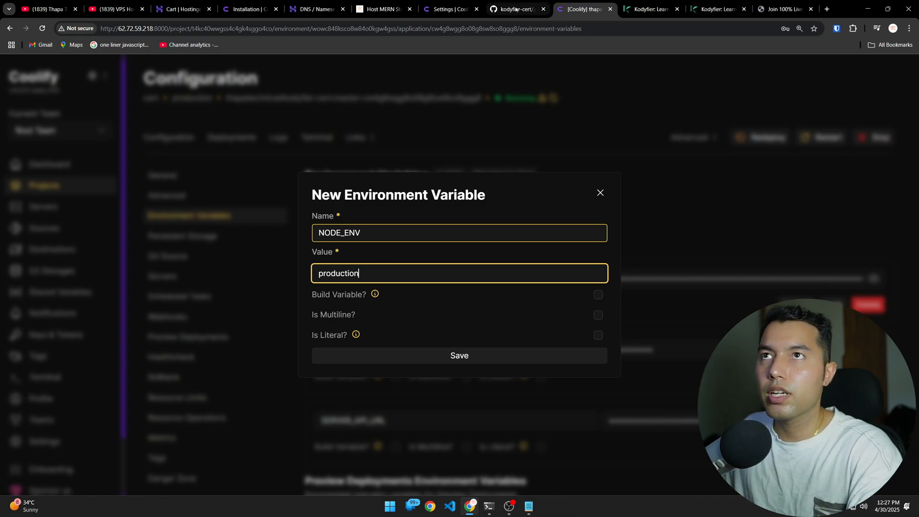
{"action": "left_click", "coordinate": [507, 9]}
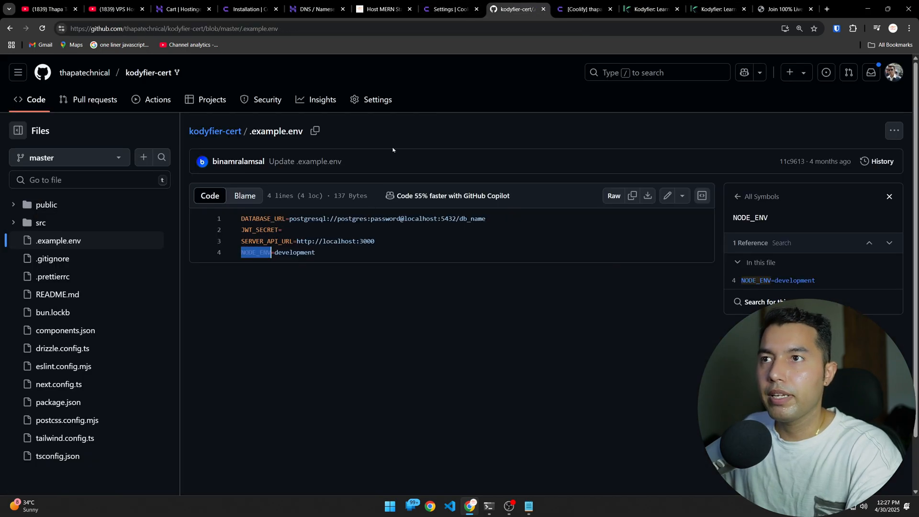
{"action": "left_click", "coordinate": [578, 6]}
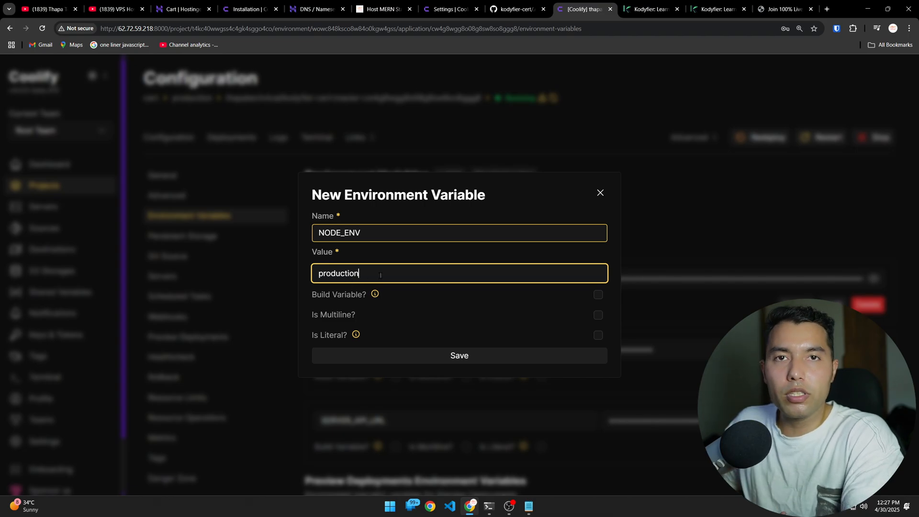
{"action": "left_click", "coordinate": [474, 355]}
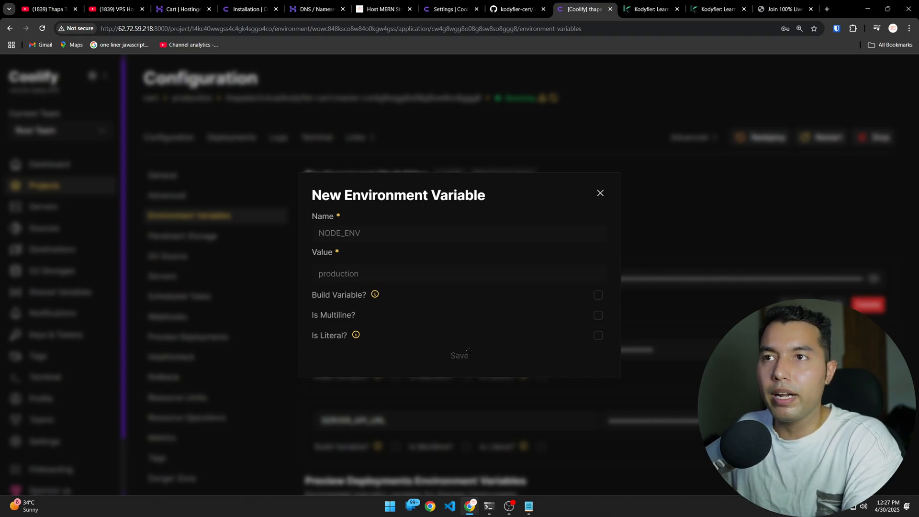
Step: Close the new variable form and review the saved production and preview environment variables and the application's advanced settings
{"action": "left_click", "coordinate": [600, 194]}
{"action": "scroll", "coordinate": [513, 352], "scroll_direction": "down", "scroll_amount": 3}
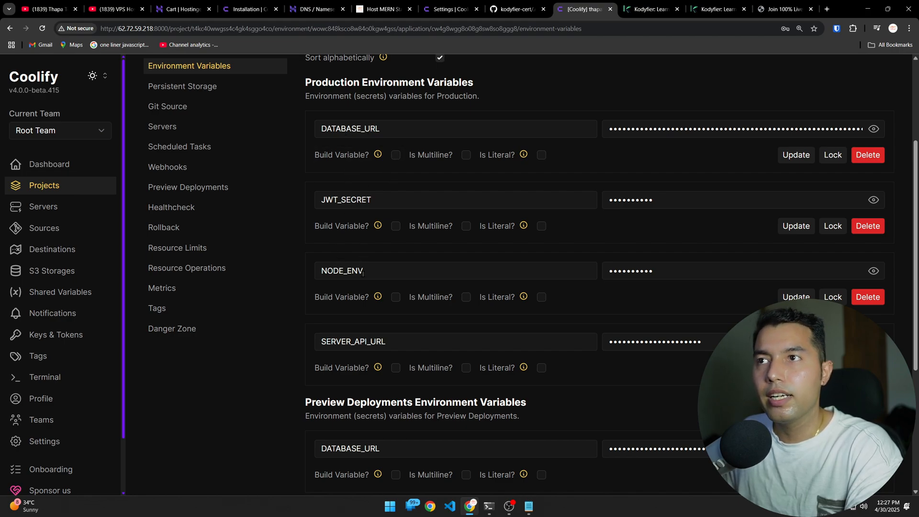
{"action": "scroll", "coordinate": [378, 345], "scroll_direction": "down", "scroll_amount": 3}
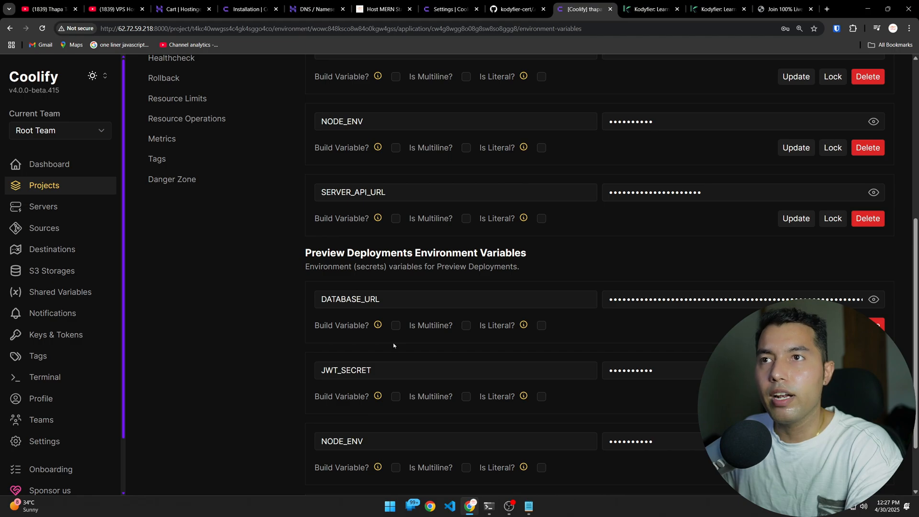
{"action": "scroll", "coordinate": [394, 346], "scroll_direction": "down", "scroll_amount": 2}
{"action": "scroll", "coordinate": [390, 238], "scroll_direction": "up", "scroll_amount": 8}
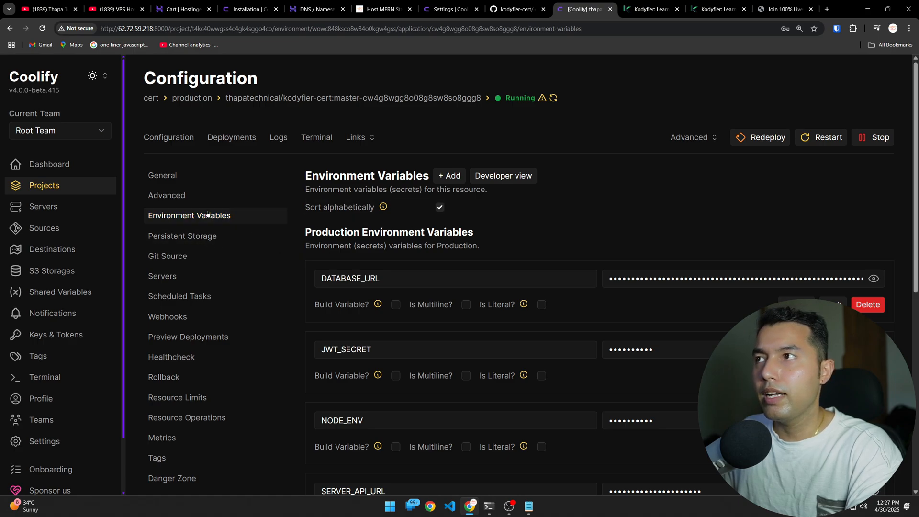
{"action": "left_click", "coordinate": [186, 197]}
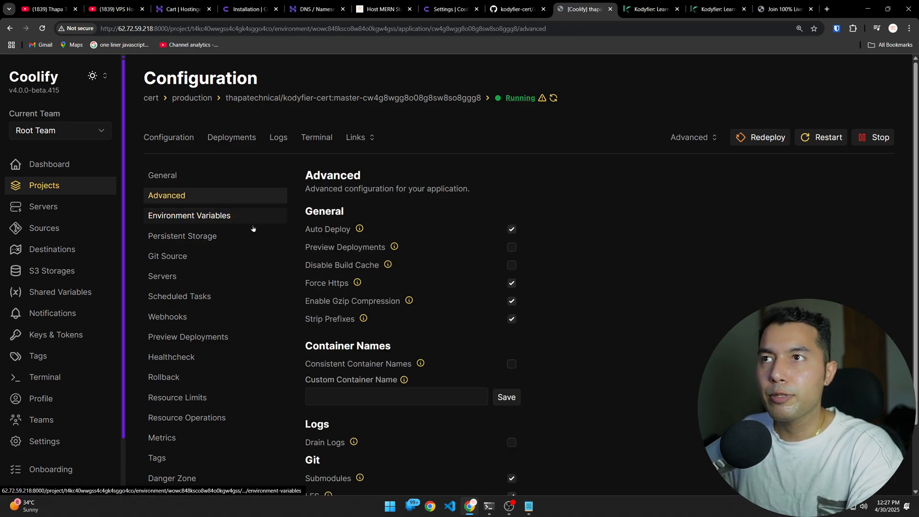
{"action": "scroll", "coordinate": [429, 335], "scroll_direction": "down", "scroll_amount": 2}
{"action": "scroll", "coordinate": [425, 349], "scroll_direction": "up", "scroll_amount": 2}
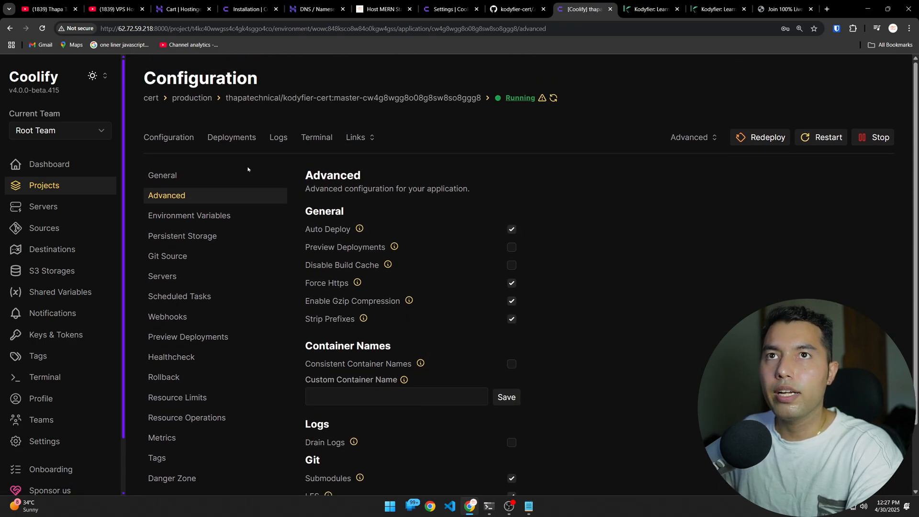
Step: In the application's general configuration, set the build command to "bun run db:migrate && bun run build"
{"action": "left_click", "coordinate": [173, 140]}
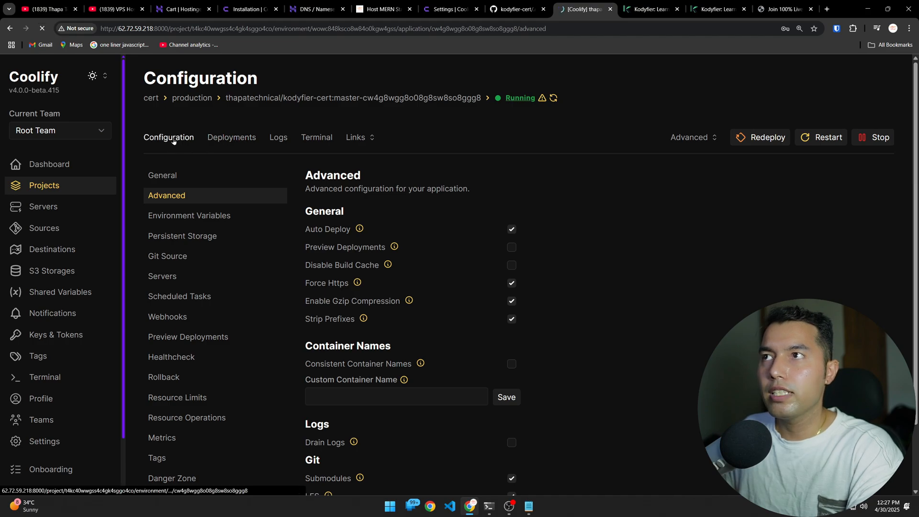
{"action": "scroll", "coordinate": [601, 174], "scroll_direction": "down", "scroll_amount": 6}
{"action": "left_click", "coordinate": [600, 208]}
{"action": "type", "text": "n"}
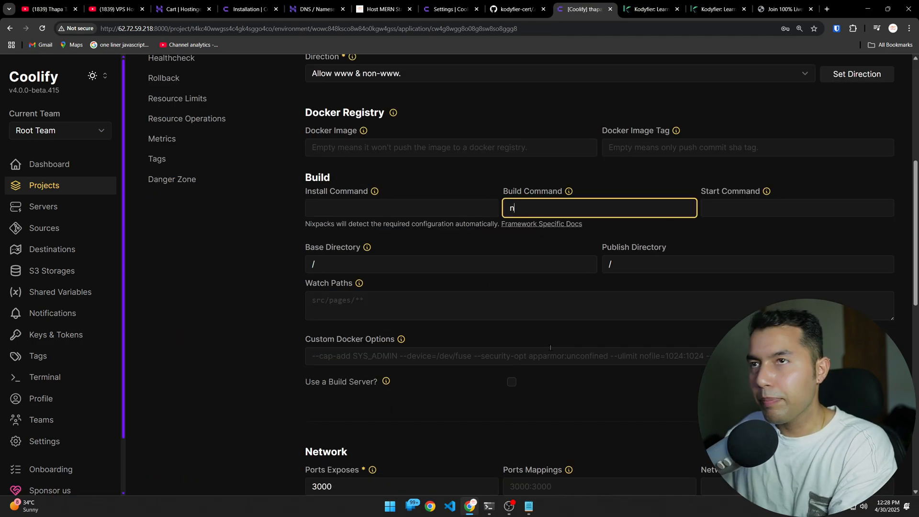
{"action": "type", "text": "pm"}
{"action": "key", "text": "BackSpace"}
{"action": "key", "text": "BackSpace"}
{"action": "key", "text": "BackSpace"}
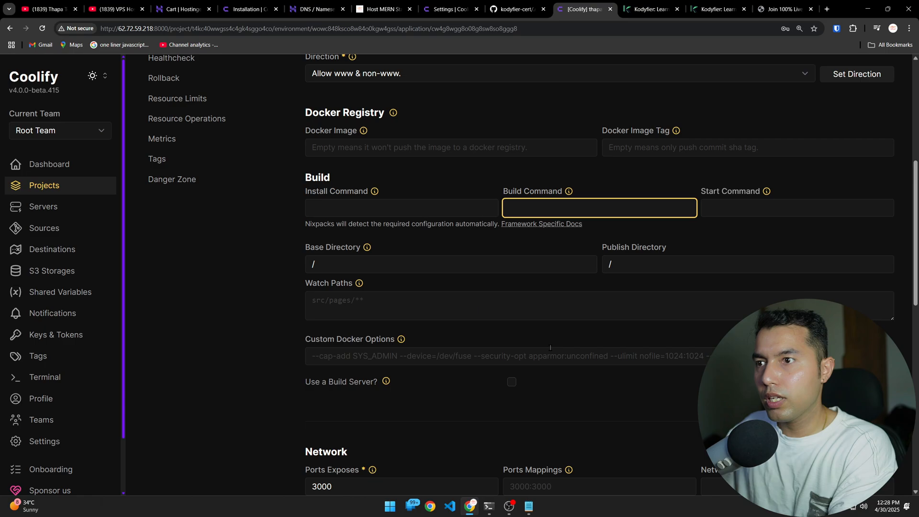
{"action": "type", "text": "bun run db"}
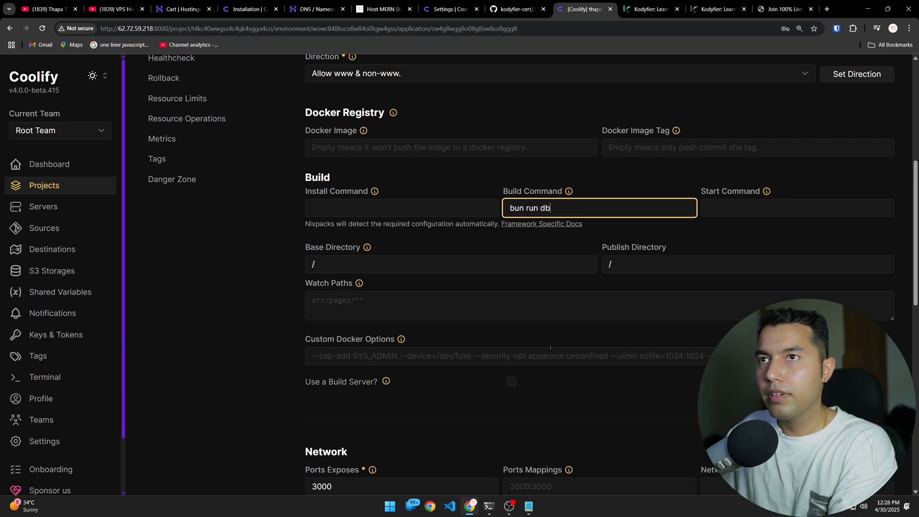
{"action": "type", "text": ":migrat"}
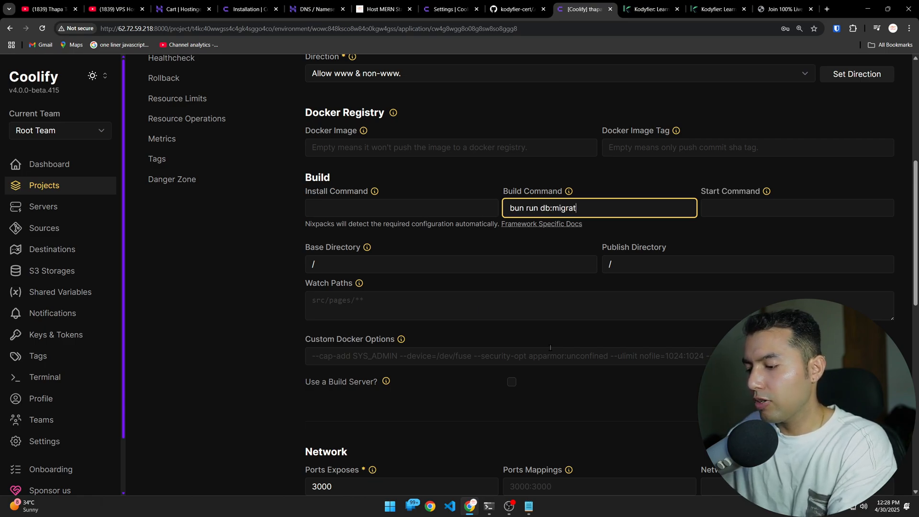
{"action": "type", "text": "e && "}
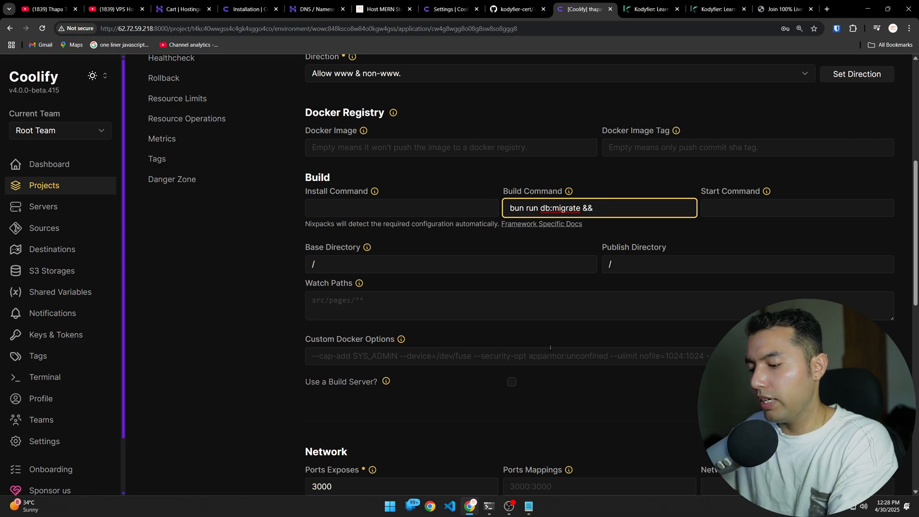
{"action": "type", "text": "bun run"}
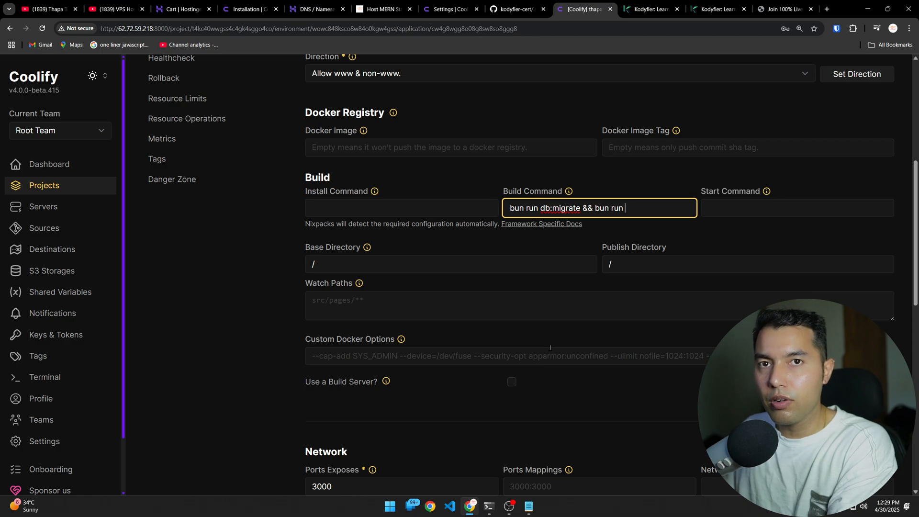
{"action": "type", "text": "bui"}
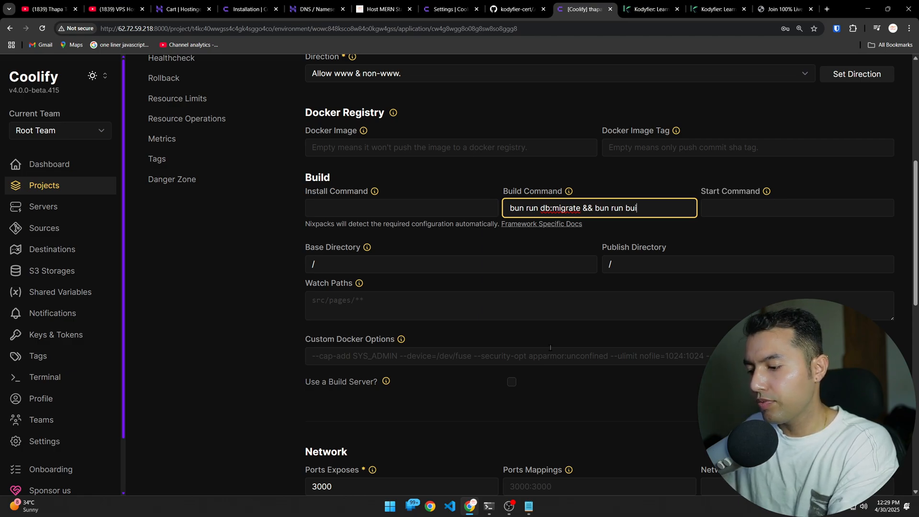
{"action": "type", "text": "ld"}
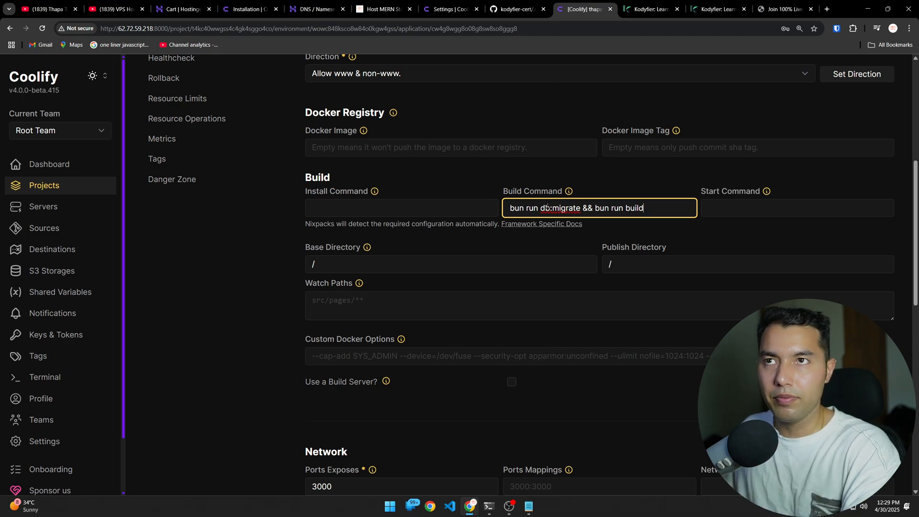
Step: Save the application's general settings and check the stored build command
{"action": "scroll", "coordinate": [574, 254], "scroll_direction": "up", "scroll_amount": 6}
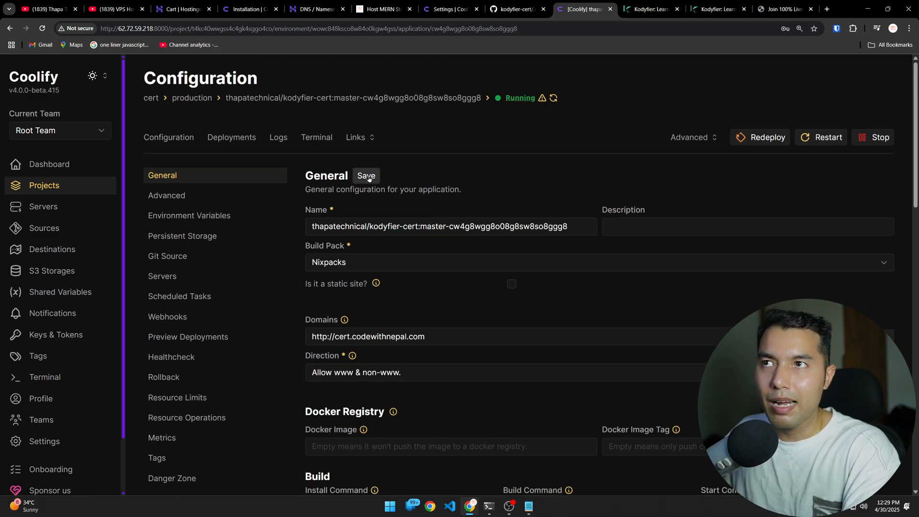
{"action": "left_click", "coordinate": [367, 175]}
{"action": "scroll", "coordinate": [499, 293], "scroll_direction": "down", "scroll_amount": 6}
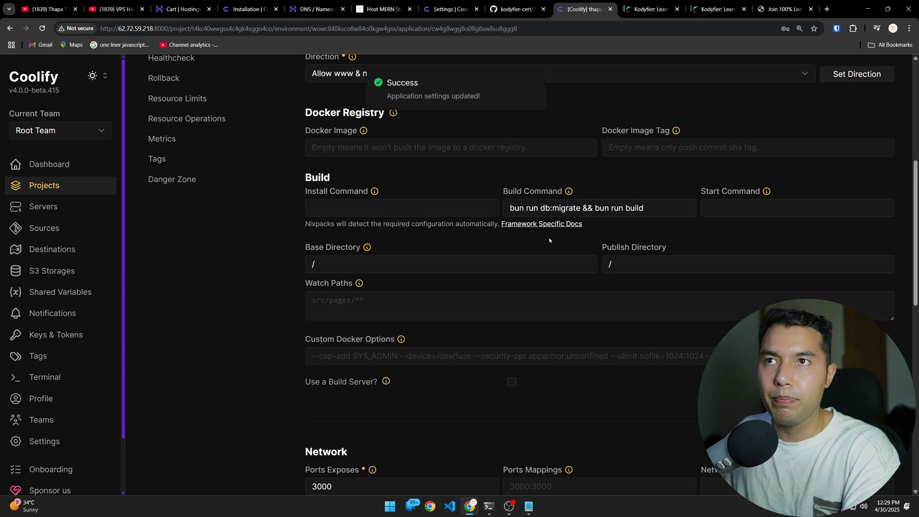
{"action": "scroll", "coordinate": [550, 238], "scroll_direction": "up", "scroll_amount": 6}
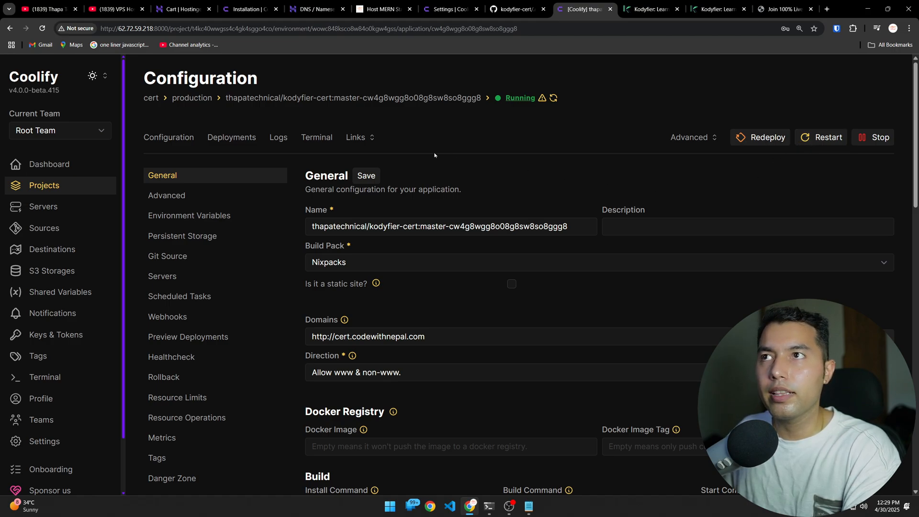
{"action": "left_click", "coordinate": [279, 138]}
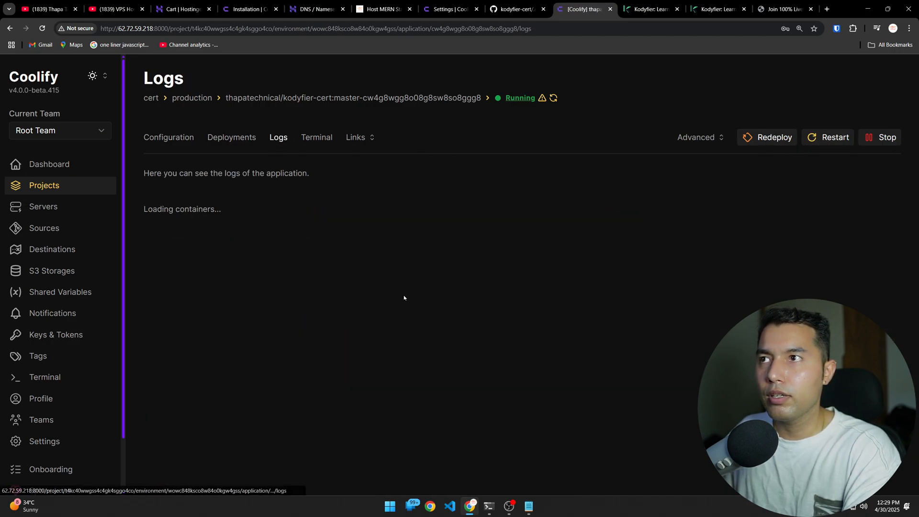
{"action": "left_click", "coordinate": [179, 138]}
{"action": "scroll", "coordinate": [366, 359], "scroll_direction": "down", "scroll_amount": 6}
{"action": "scroll", "coordinate": [472, 349], "scroll_direction": "up", "scroll_amount": 6}
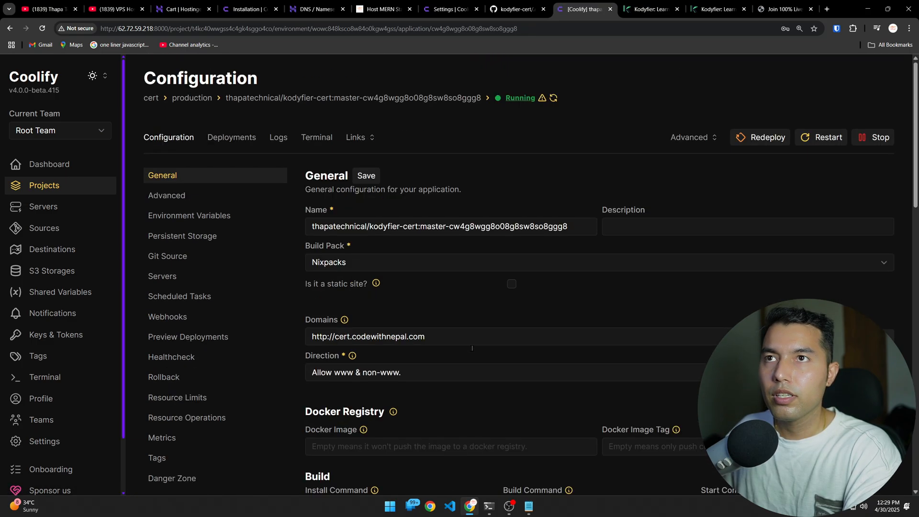
Step: Redeploy the application and show the debug logs to follow the deployment's progress
{"action": "left_click", "coordinate": [764, 137]}
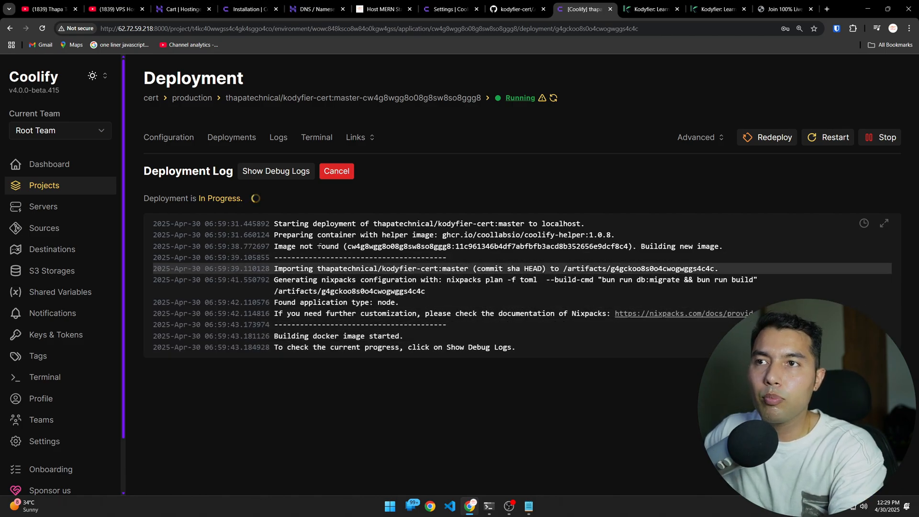
{"action": "left_click", "coordinate": [304, 173]}
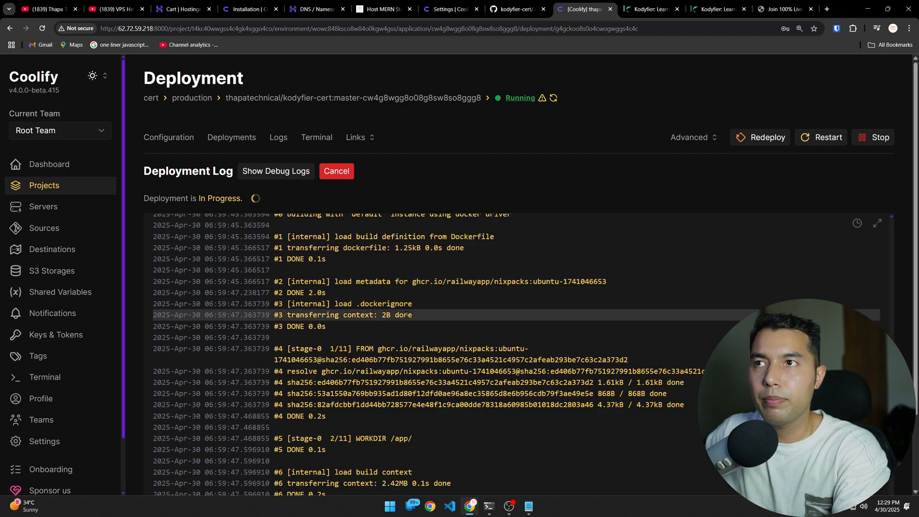
{"action": "scroll", "coordinate": [452, 404], "scroll_direction": "down", "scroll_amount": 3}
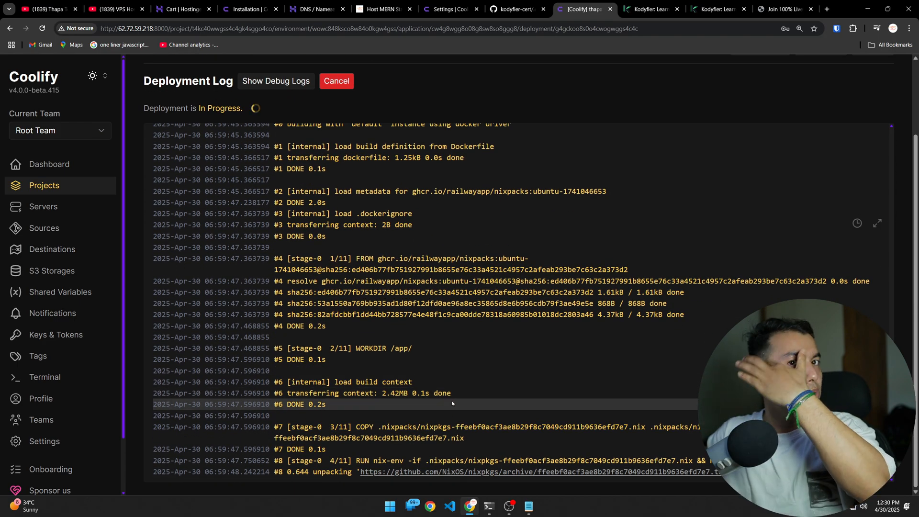
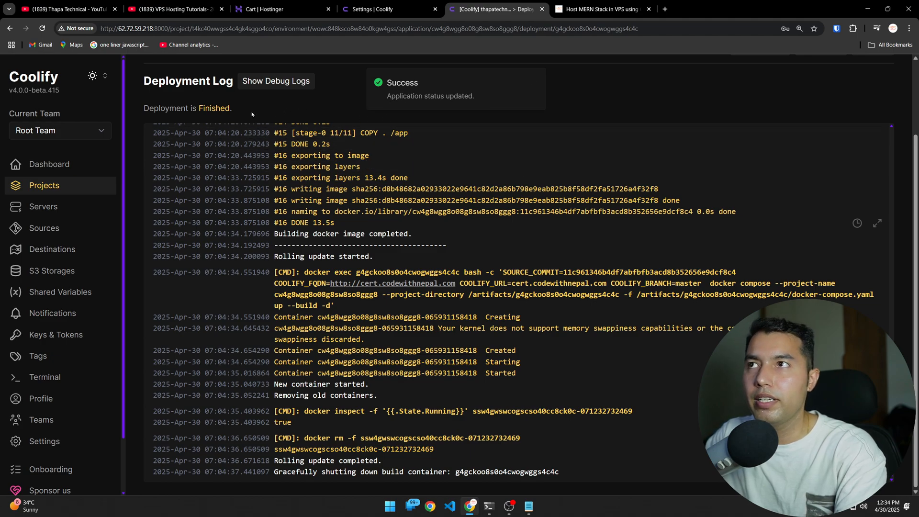
Step: Open cert.codewithnepal.com in a new browser tab to test the deployed application
{"action": "left_click", "coordinate": [665, 8]}
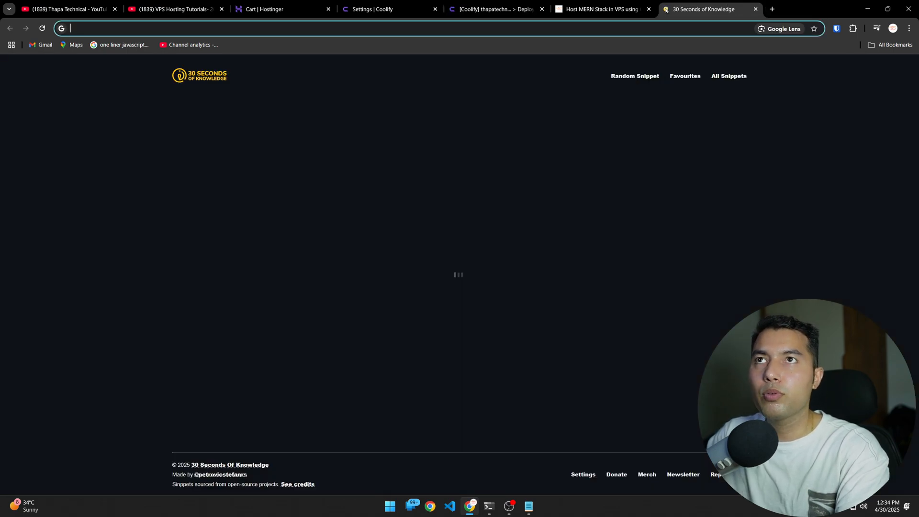
{"action": "type", "text": "cert."}
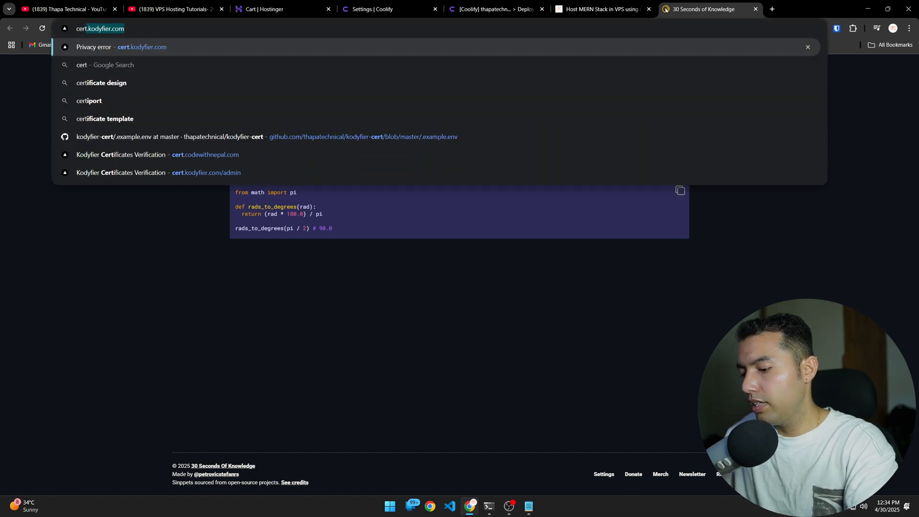
{"action": "type", "text": "codewithnepal.com"}
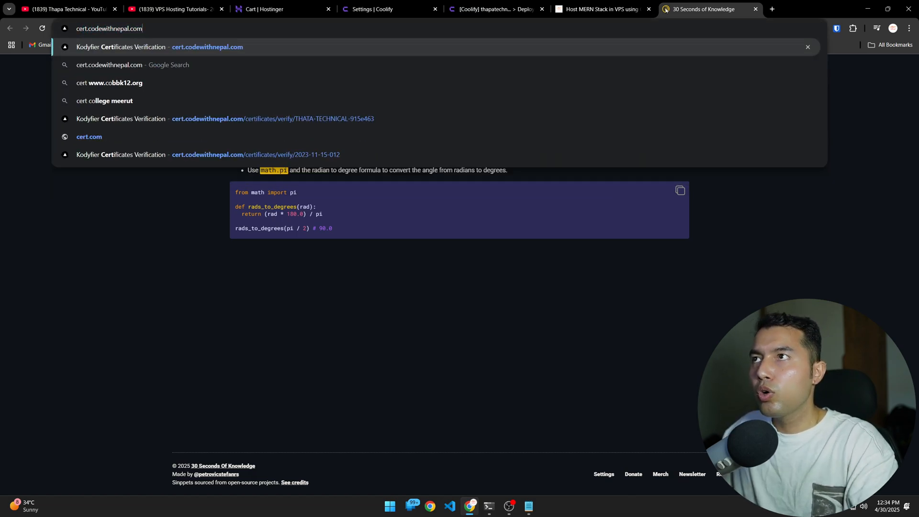
{"action": "key", "text": "Return"}
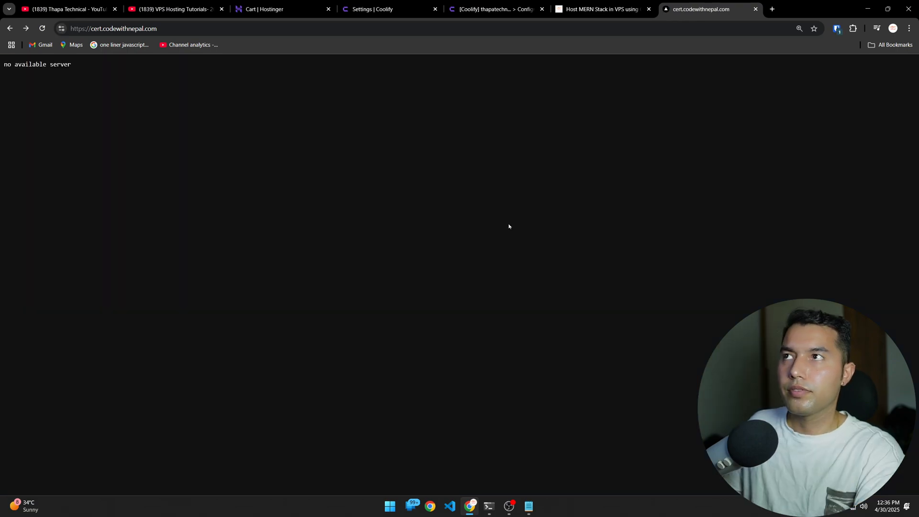
{"action": "scroll", "coordinate": [509, 231], "scroll_direction": "up", "scroll_amount": 3}
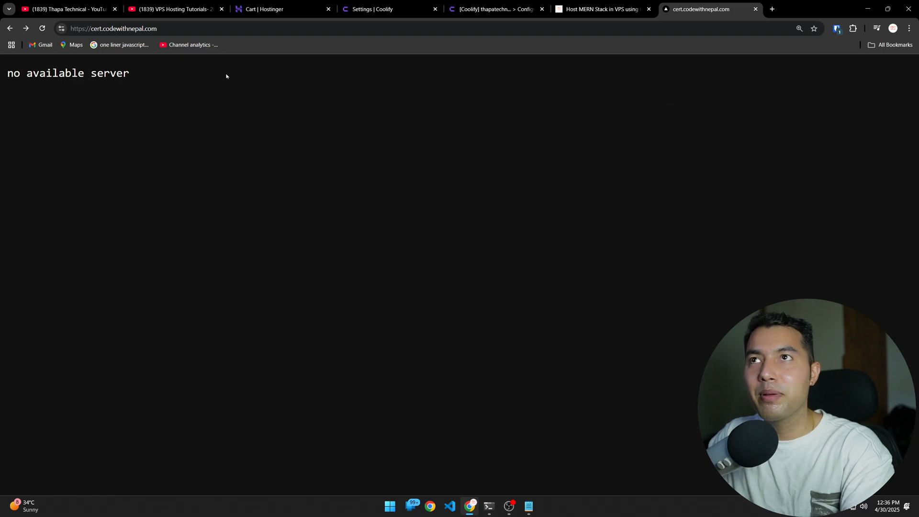
Step: Return to the application's configuration in Coolify and check the domain's protocol and the build settings
{"action": "left_click", "coordinate": [502, 5]}
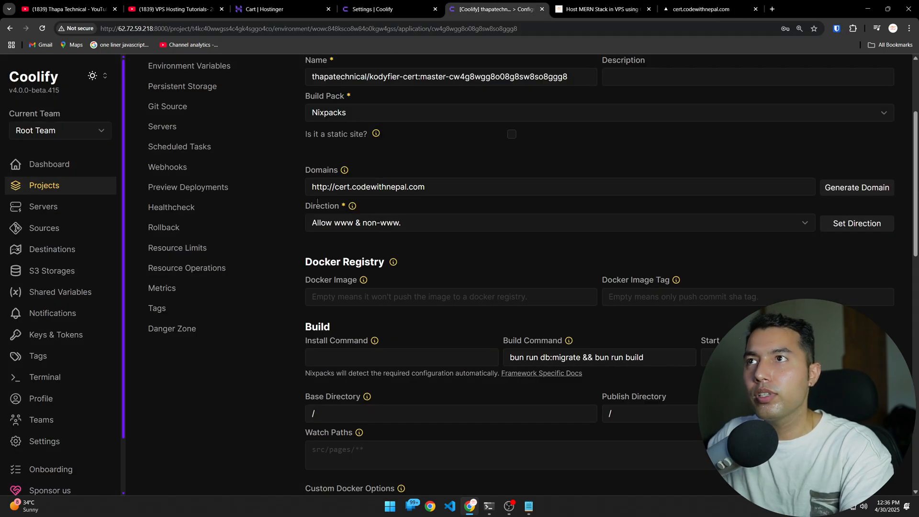
{"action": "scroll", "coordinate": [318, 201], "scroll_direction": "up", "scroll_amount": 3}
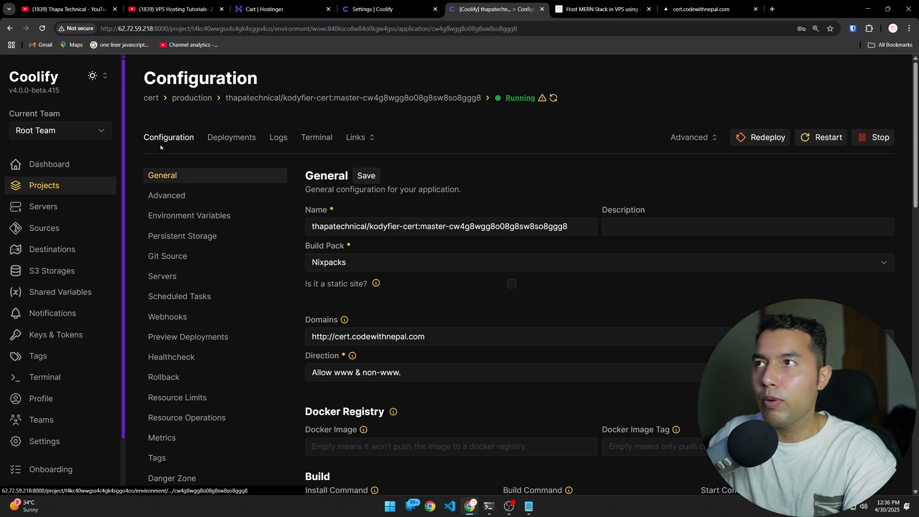
{"action": "scroll", "coordinate": [385, 300], "scroll_direction": "down", "scroll_amount": 3}
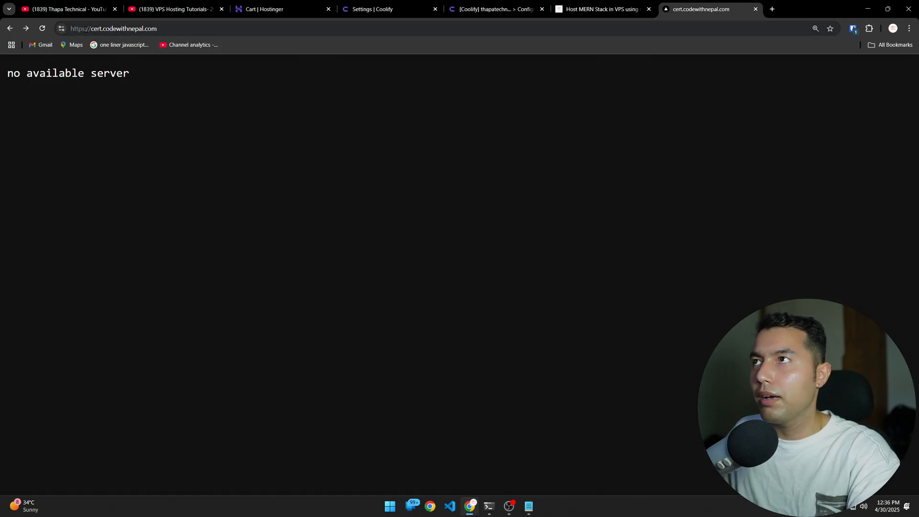
{"action": "left_click", "coordinate": [288, 29]}
{"action": "key", "text": "Right"}
{"action": "key", "text": "ctrl+Left"}
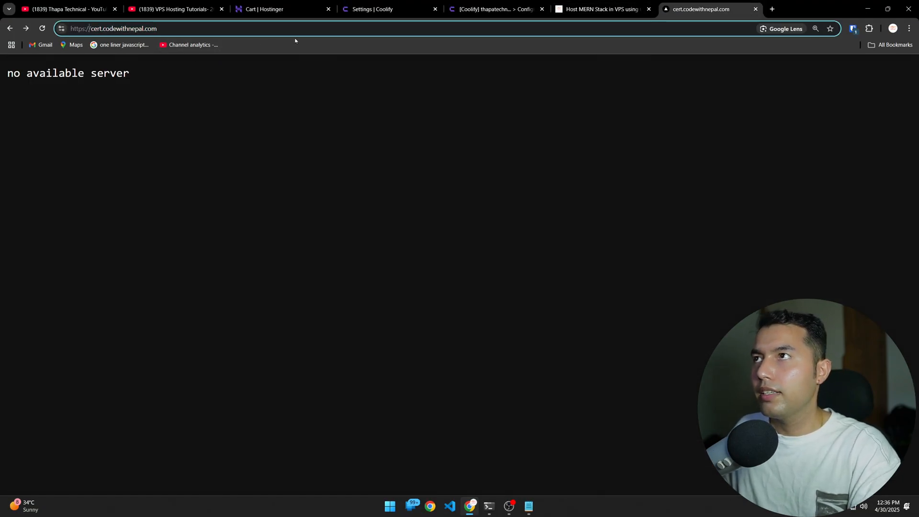
{"action": "key", "text": "Left"}
{"action": "key", "text": "Left"}
{"action": "key", "text": "Left"}
{"action": "key", "text": "BackSpace"}
{"action": "key", "text": "Return"}
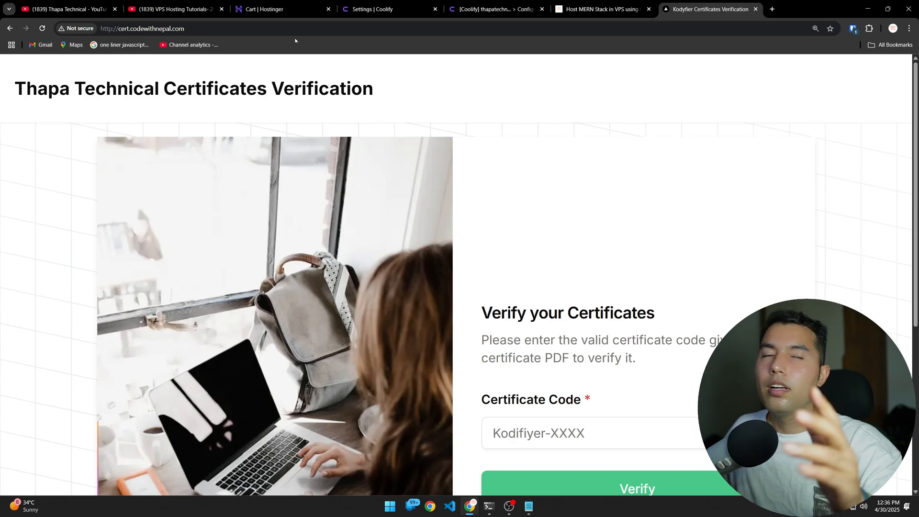
{"action": "key", "text": "ctrl+minus"}
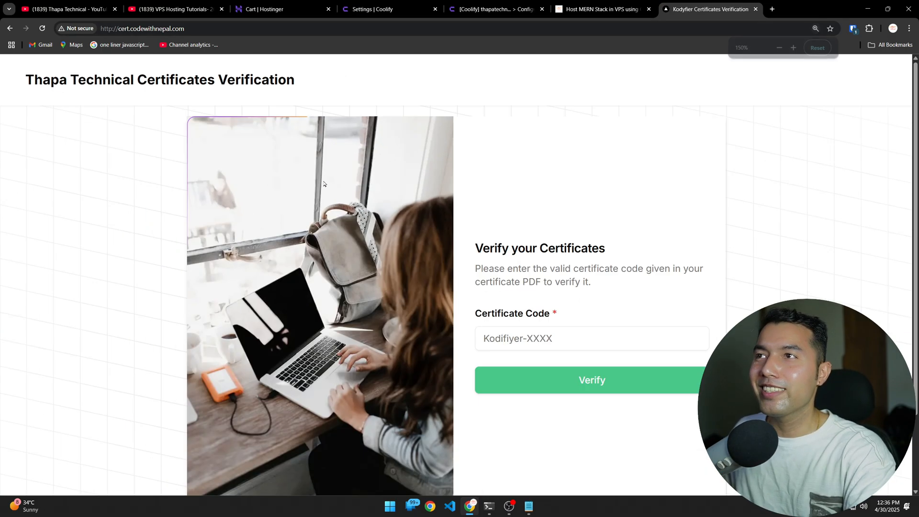
{"action": "key", "text": "ctrl+minus"}
{"action": "key", "text": "ctrl+minus"}
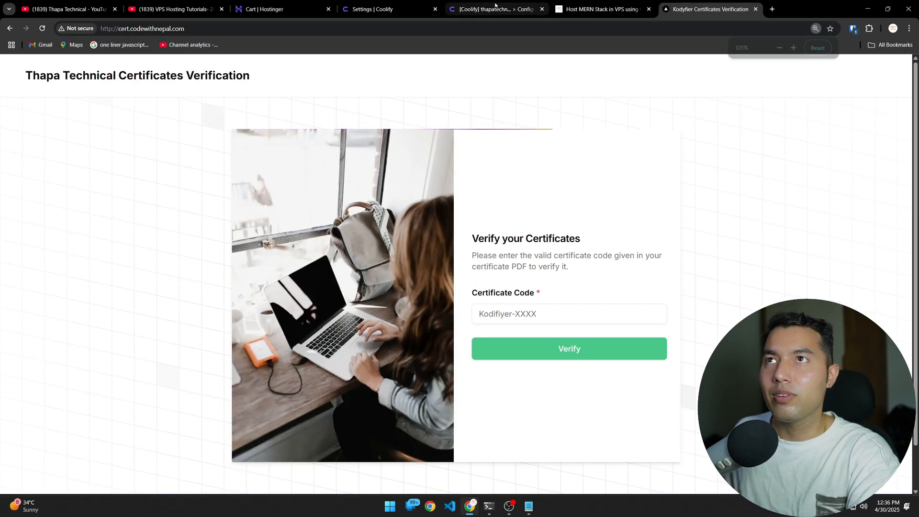
{"action": "left_click", "coordinate": [496, 5]}
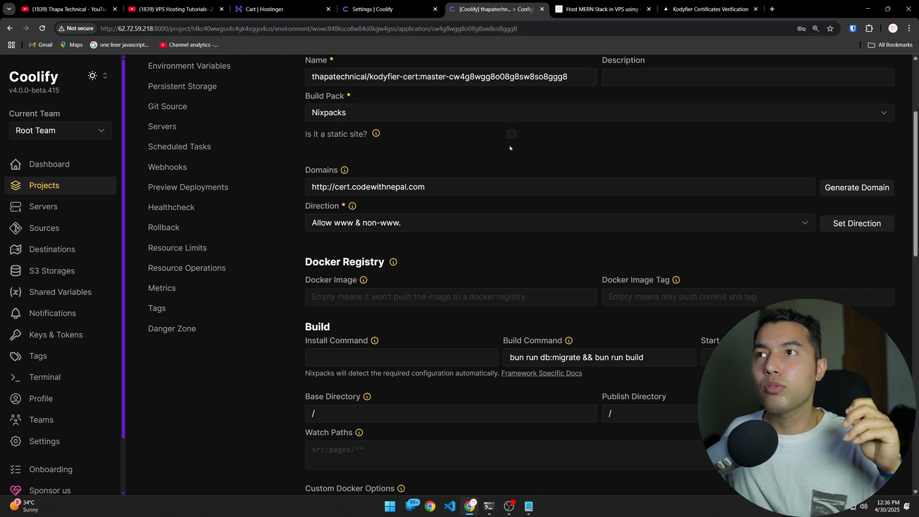
{"action": "key", "text": "ctrl+plus"}
{"action": "key", "text": "ctrl+plus"}
{"action": "key", "text": "ctrl+plus"}
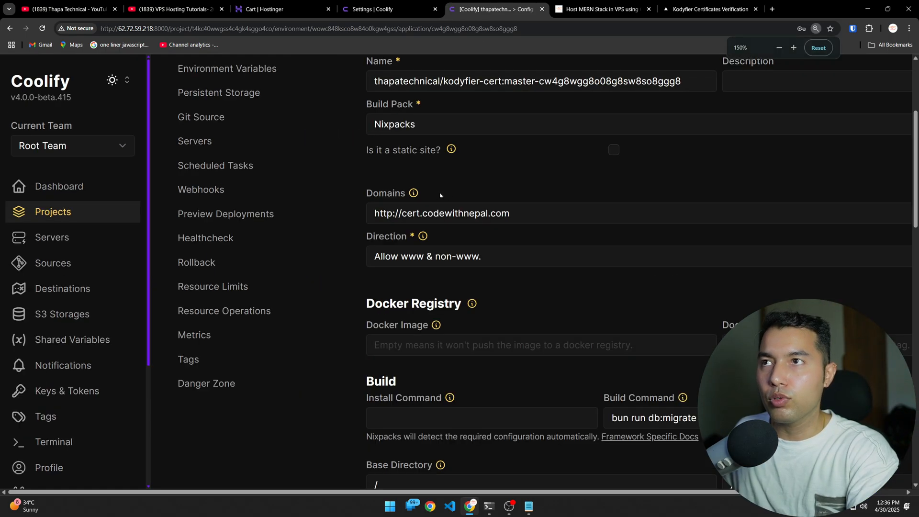
{"action": "left_click", "coordinate": [400, 213]}
{"action": "type", "text": "s"}
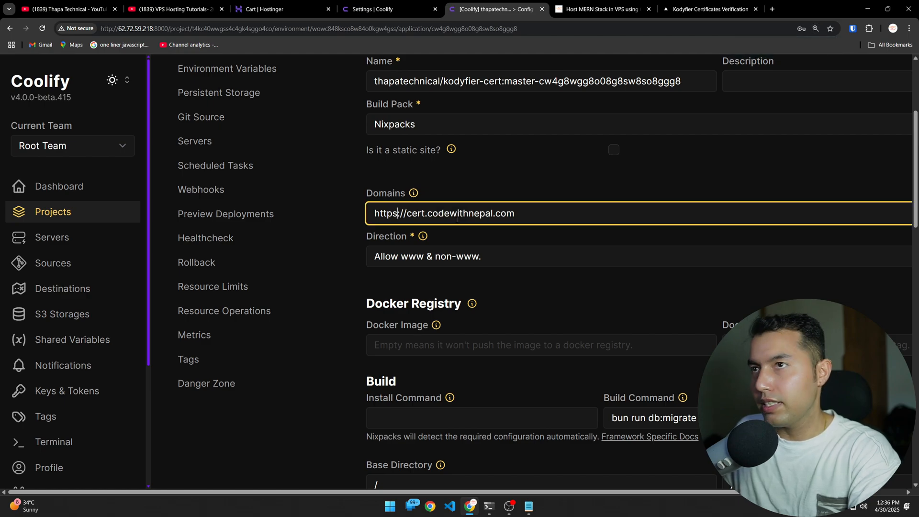
{"action": "key", "text": "ctrl+minus"}
{"action": "key", "text": "ctrl+minus"}
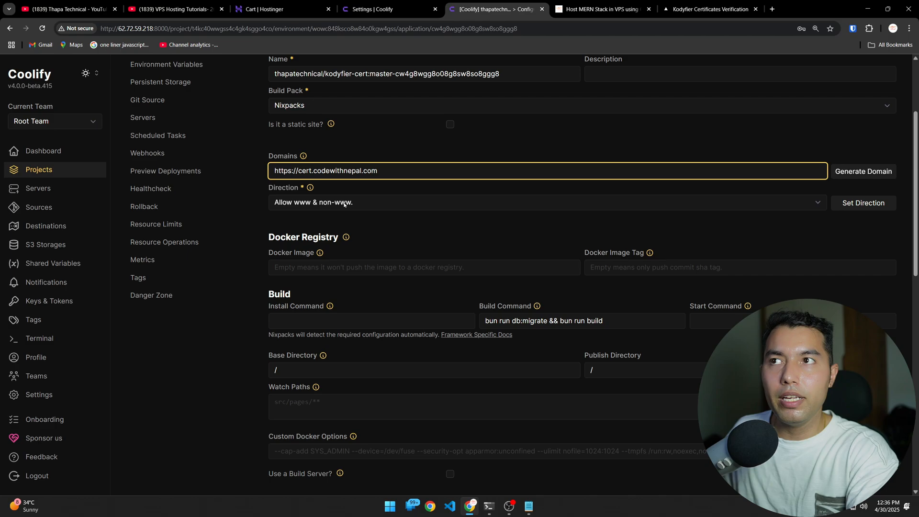
{"action": "scroll", "coordinate": [480, 232], "scroll_direction": "up", "scroll_amount": 3}
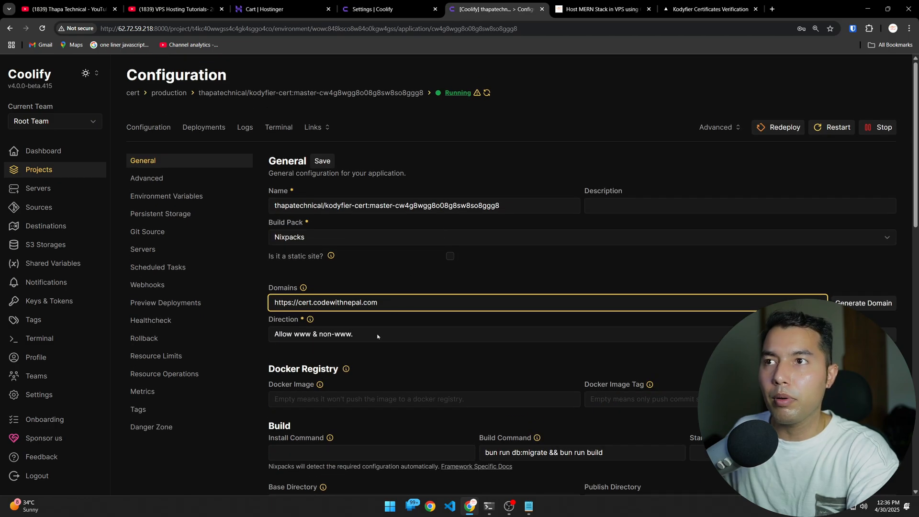
{"action": "left_click", "coordinate": [373, 283]}
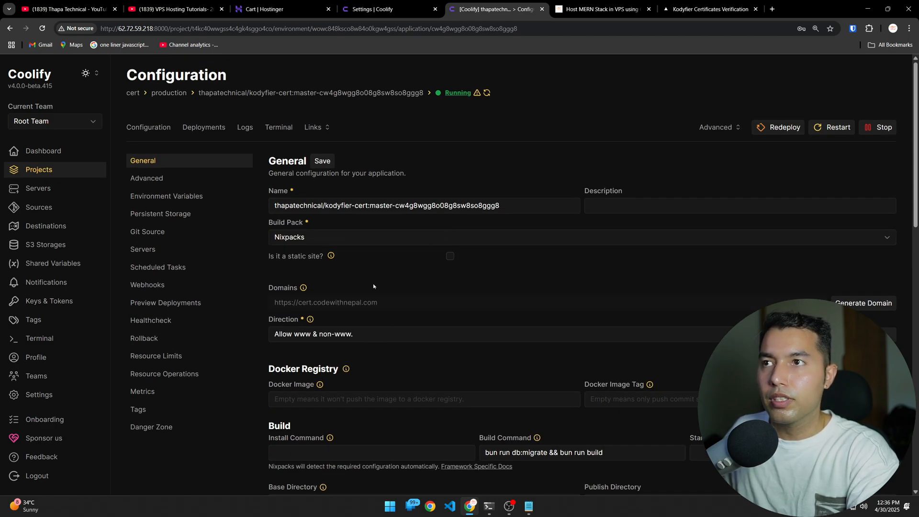
{"action": "left_click", "coordinate": [322, 161]}
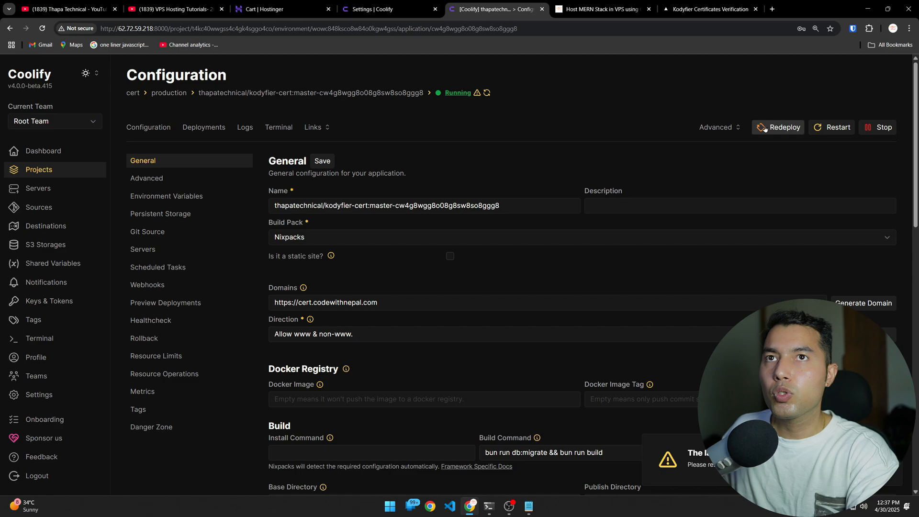
Step: Redeploy the application with the HTTPS domain and show the debug logs to follow the build
{"action": "left_click", "coordinate": [781, 128]}
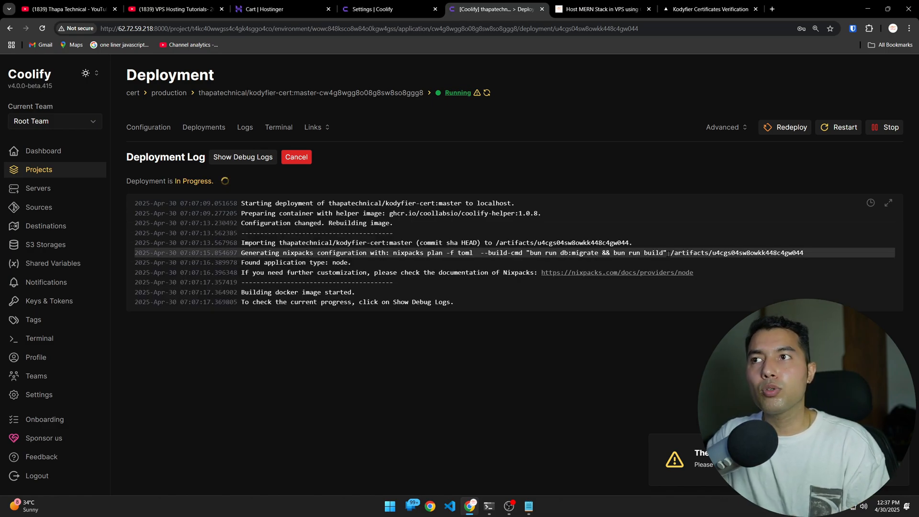
{"action": "left_click", "coordinate": [243, 157]}
{"action": "scroll", "coordinate": [405, 406], "scroll_direction": "down", "scroll_amount": 1}
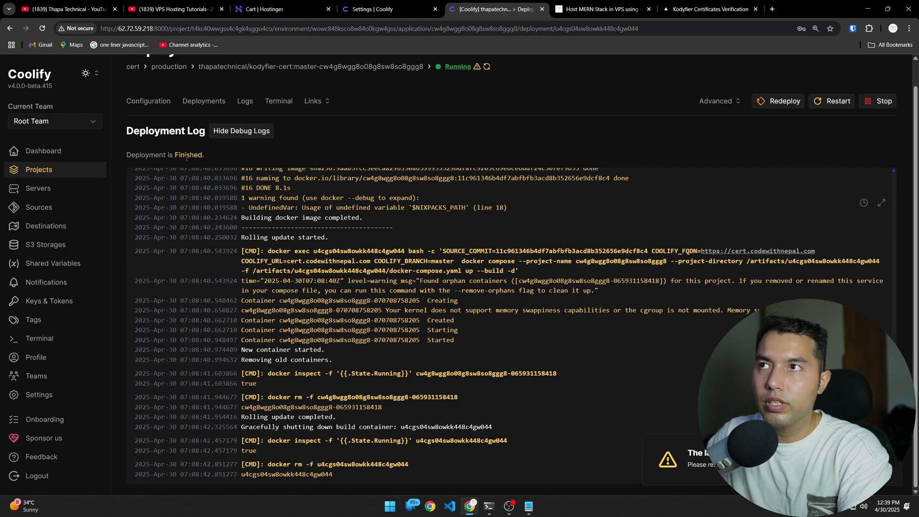
Step: Return to the deployed certificate verification site and reload it to check that it is served over HTTPS
{"action": "left_click", "coordinate": [458, 67]}
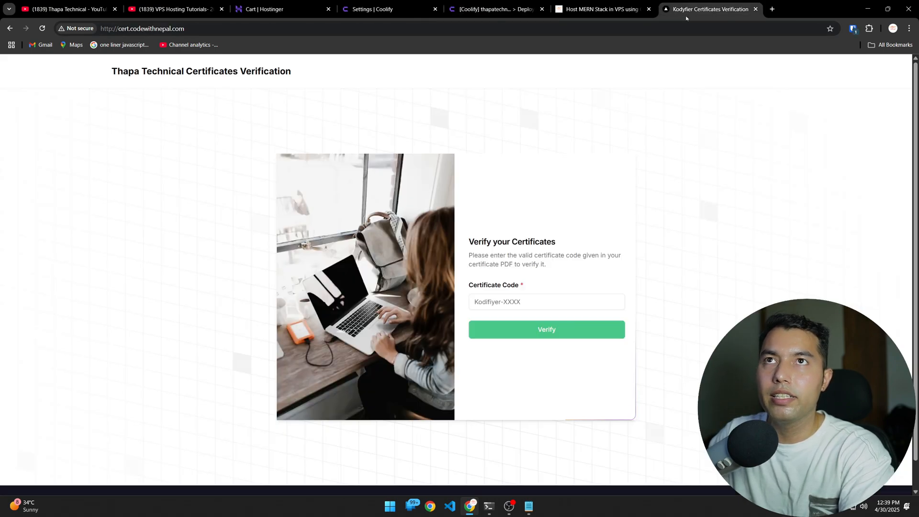
{"action": "left_click", "coordinate": [43, 29]}
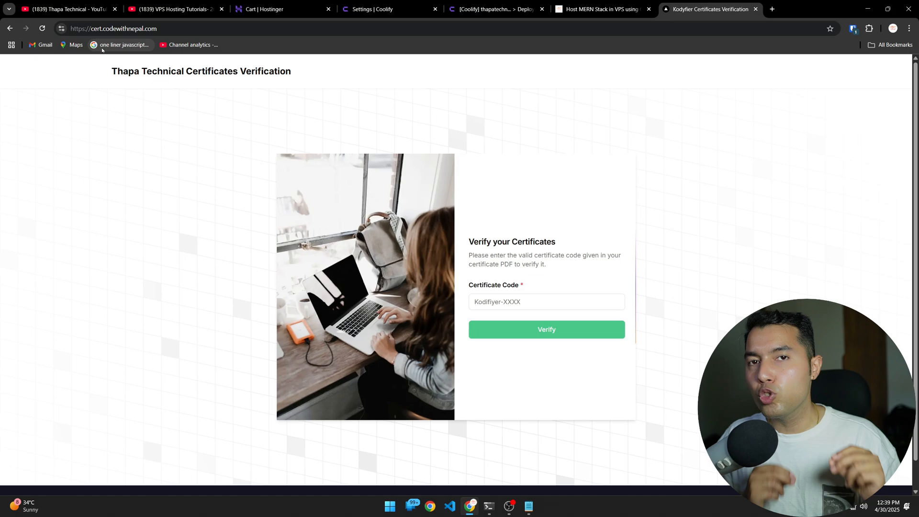
Step: Review the written Coolify hosting guide, the Hostinger KVM 2 cart and the VPS Hosting Tutorials playlist on YouTube
{"action": "left_click", "coordinate": [591, 6]}
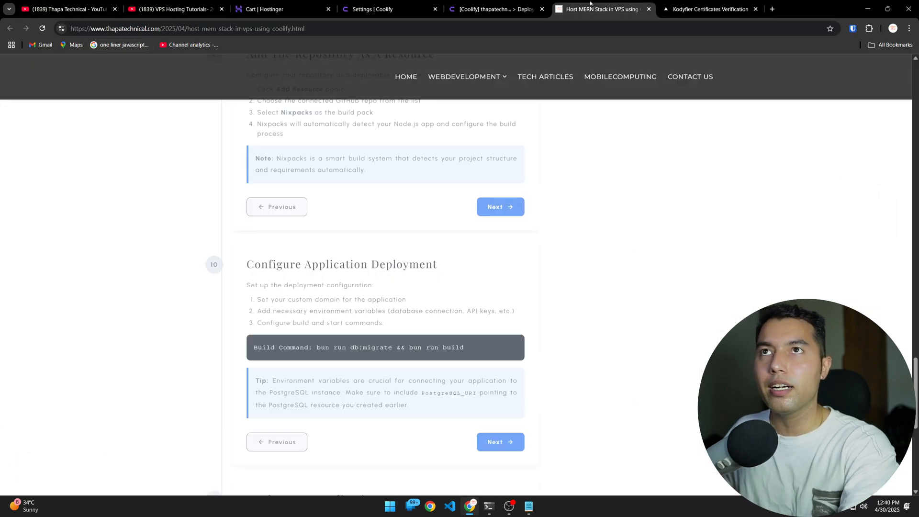
{"action": "scroll", "coordinate": [383, 344], "scroll_direction": "up", "scroll_amount": 15}
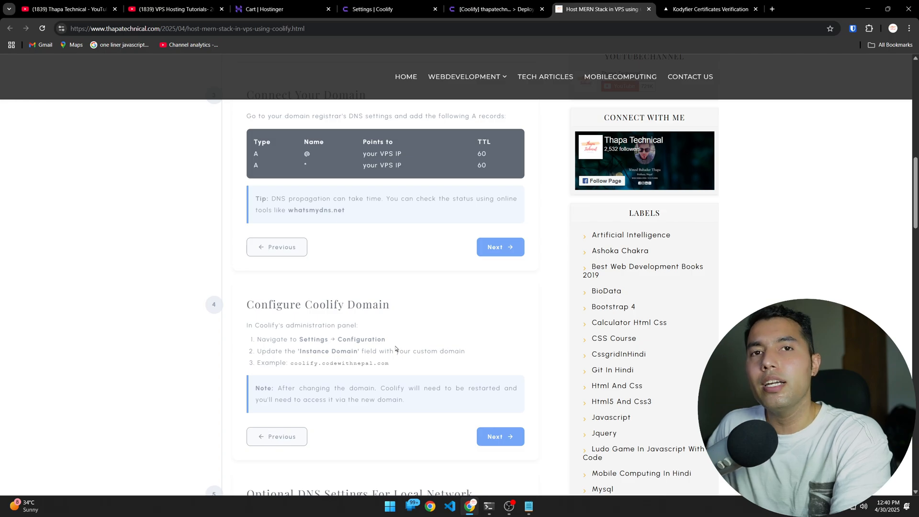
{"action": "left_click", "coordinate": [283, 8]}
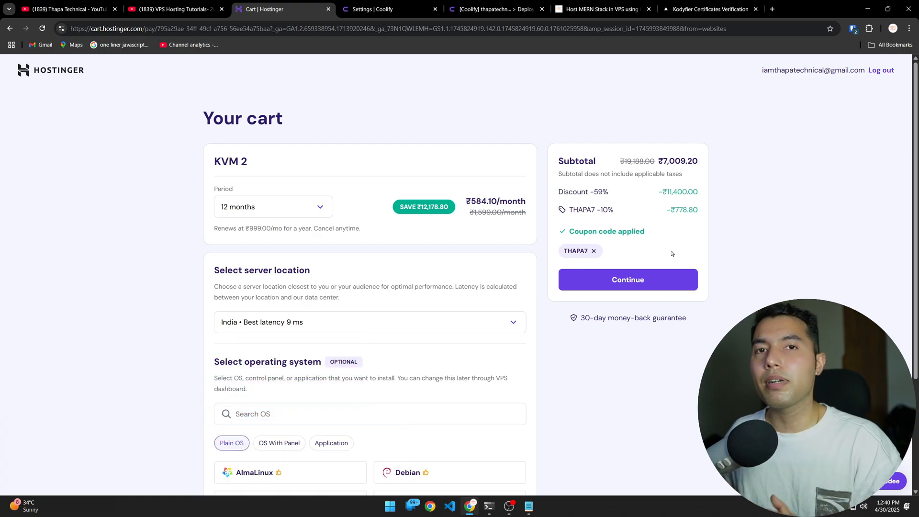
{"action": "left_click", "coordinate": [173, 8]}
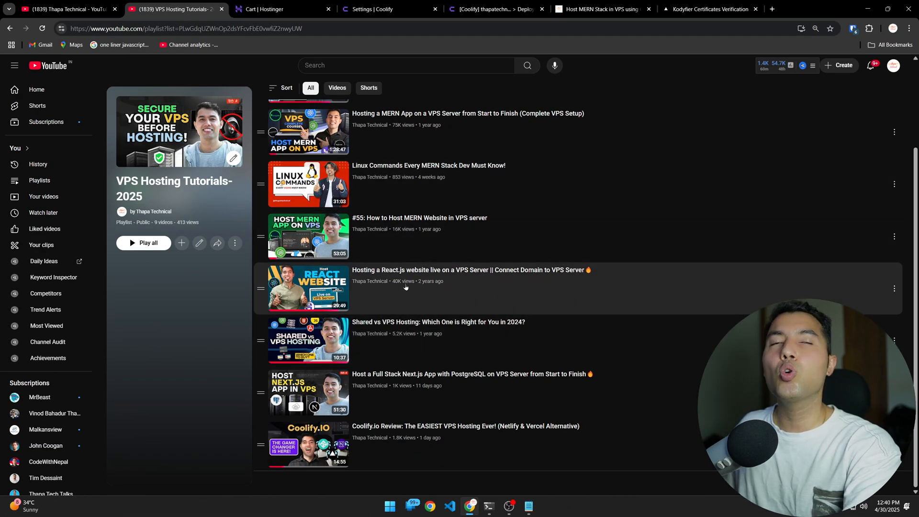
{"action": "scroll", "coordinate": [414, 324], "scroll_direction": "up", "scroll_amount": 3}
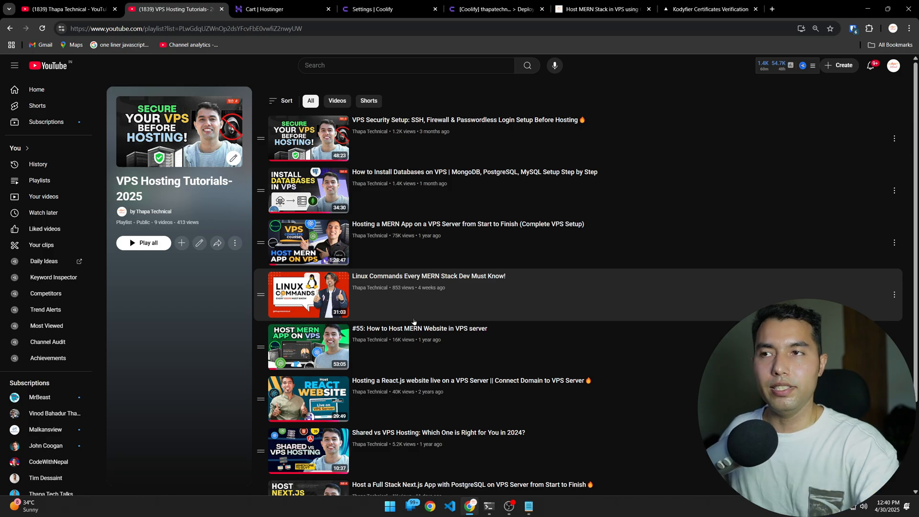
{"action": "scroll", "coordinate": [414, 322], "scroll_direction": "down", "scroll_amount": 2}
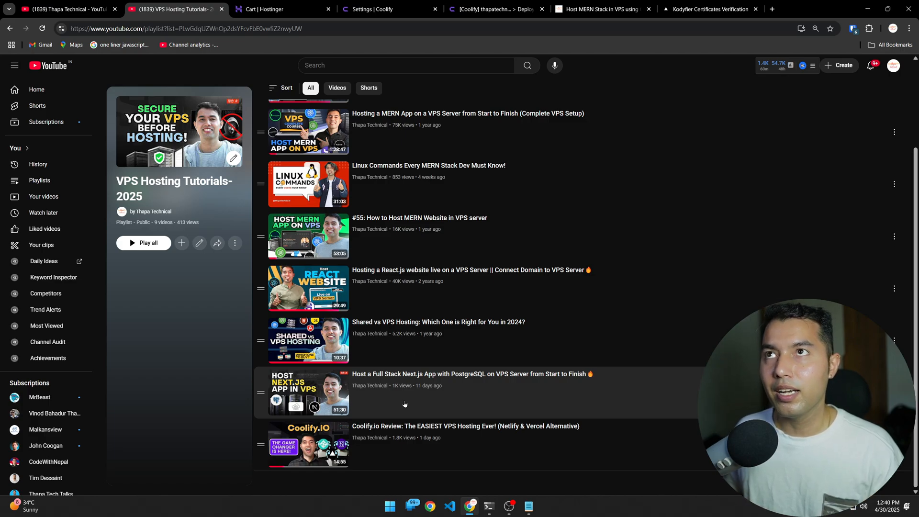
Step: Revisit the Coolify deployment log, the Hostinger cart and the tutorial playlist, and bring up the Thapa Technical YouTube channel page
{"action": "left_click", "coordinate": [498, 8]}
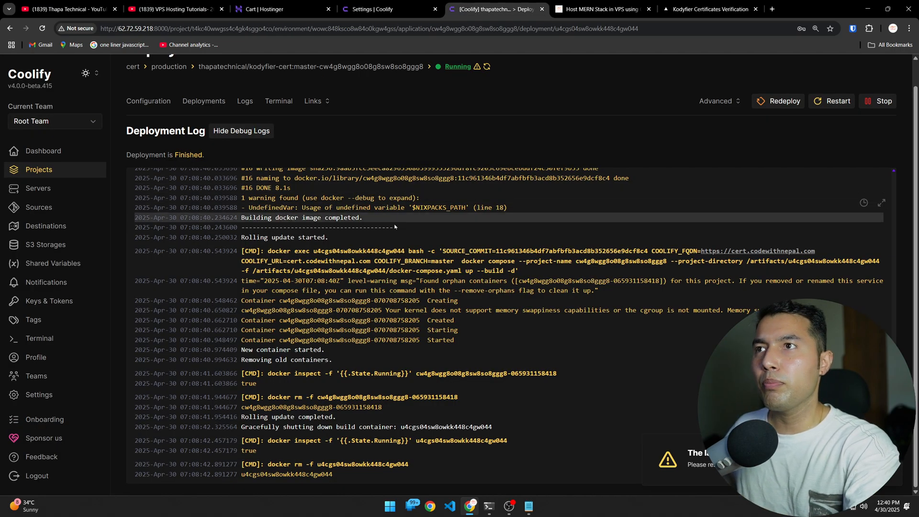
{"action": "left_click", "coordinate": [282, 9]}
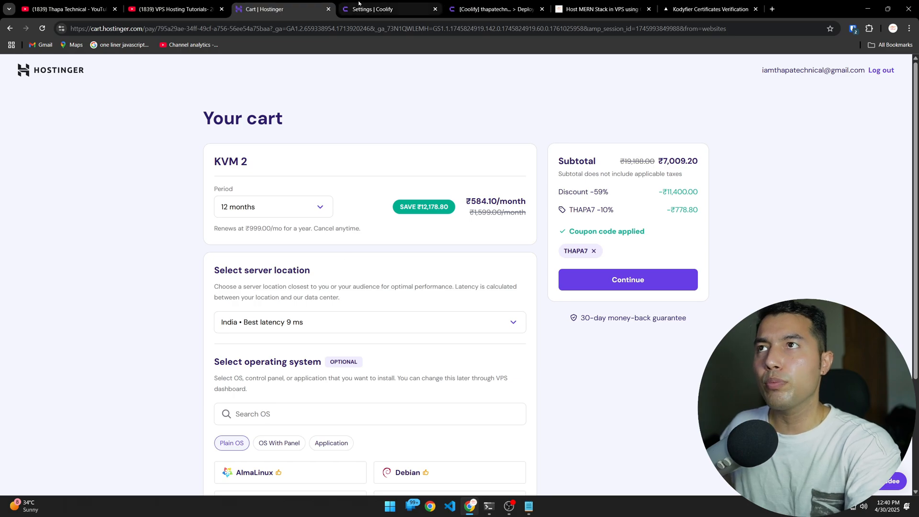
{"action": "left_click", "coordinate": [388, 9]}
{"action": "key", "text": "ctrl+shift+Tab"}
{"action": "key", "text": "ctrl+shift+Tab"}
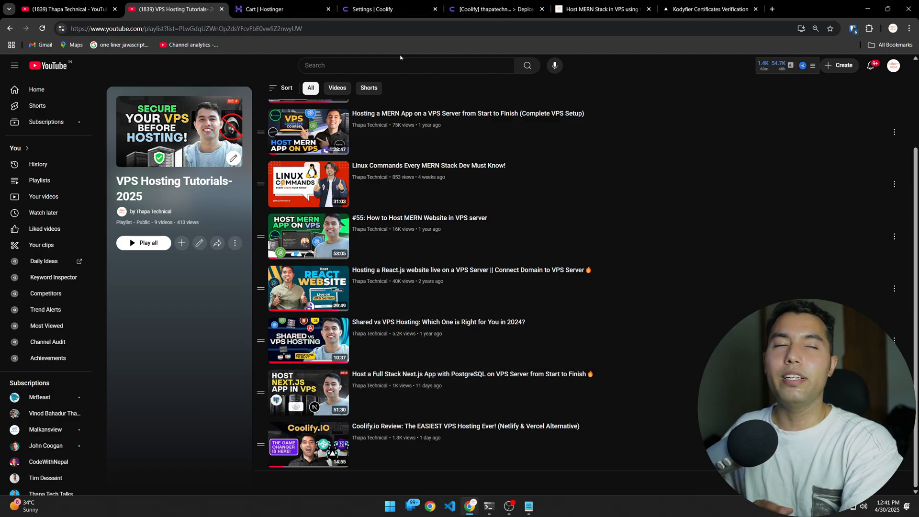
{"action": "left_click", "coordinate": [96, 9]}
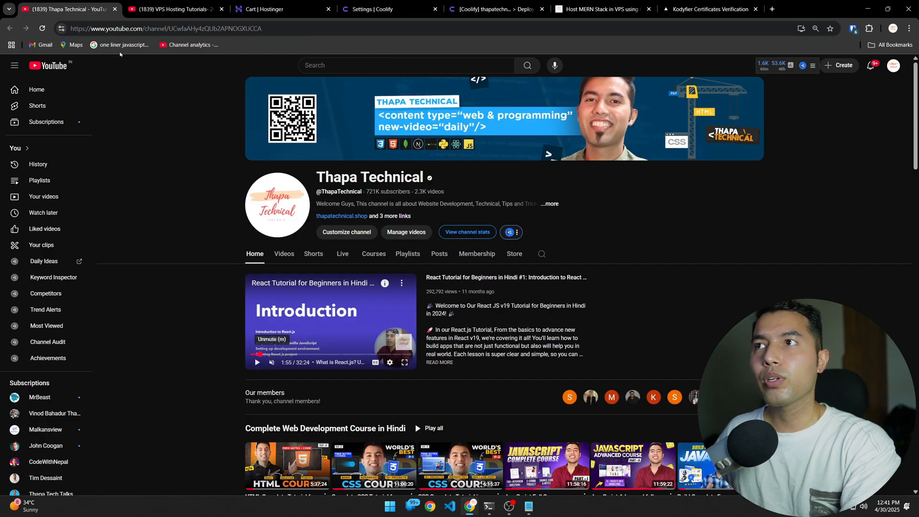